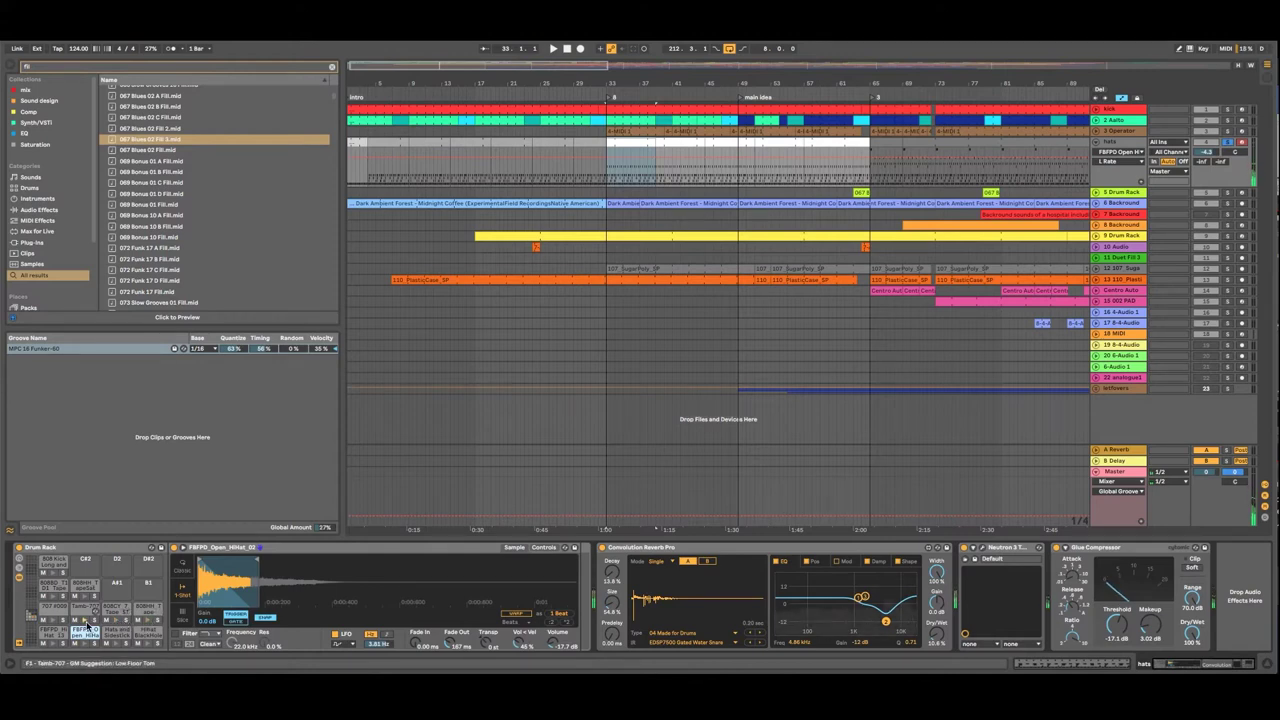
Step: Play the arrangement, bring up the 808CY_7_Tape pad's sample in the hats drum rack, and fold the hats track
{"action": "key", "text": "space"}
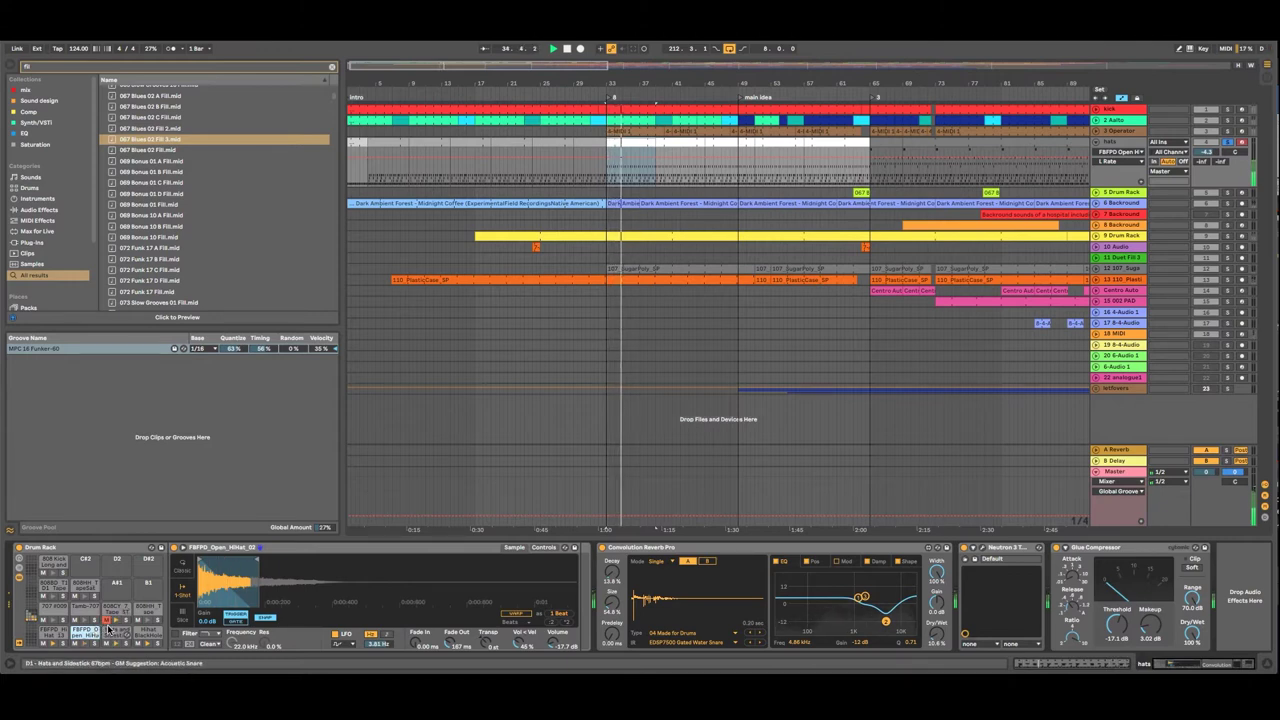
{"action": "left_click", "coordinate": [106, 619]}
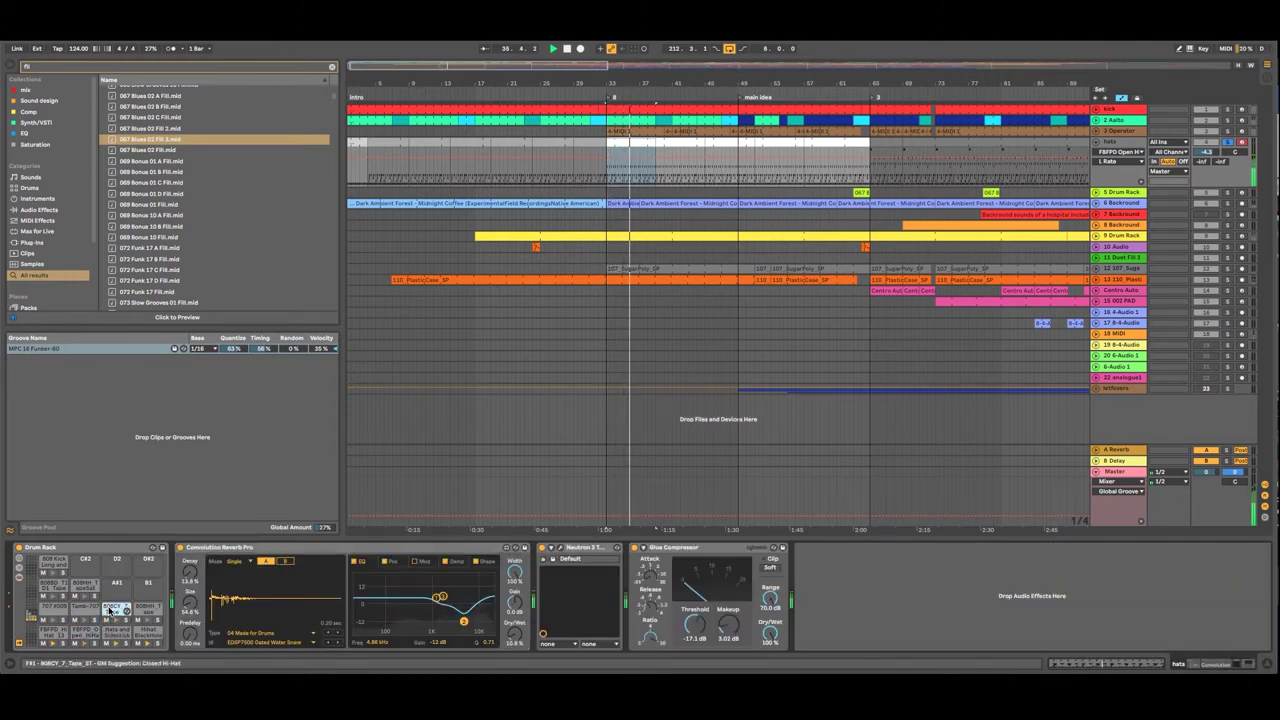
{"action": "left_click", "coordinate": [113, 609]}
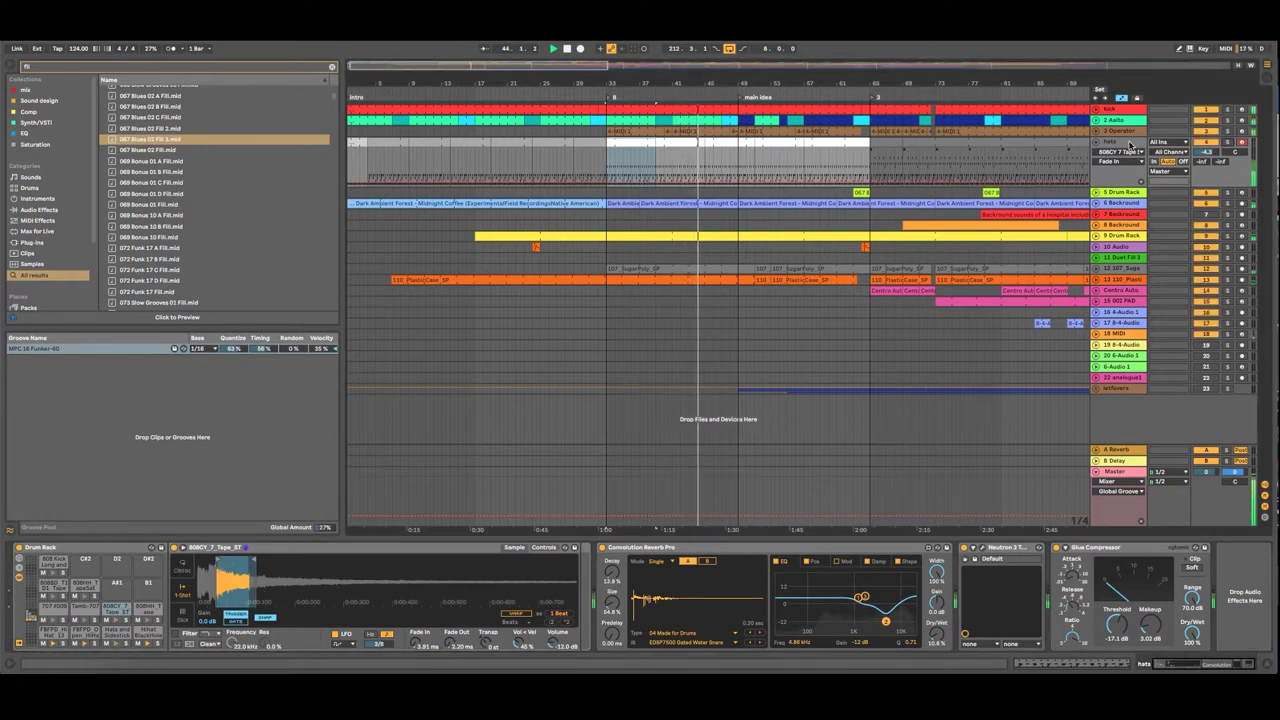
{"action": "left_click", "coordinate": [1096, 143]}
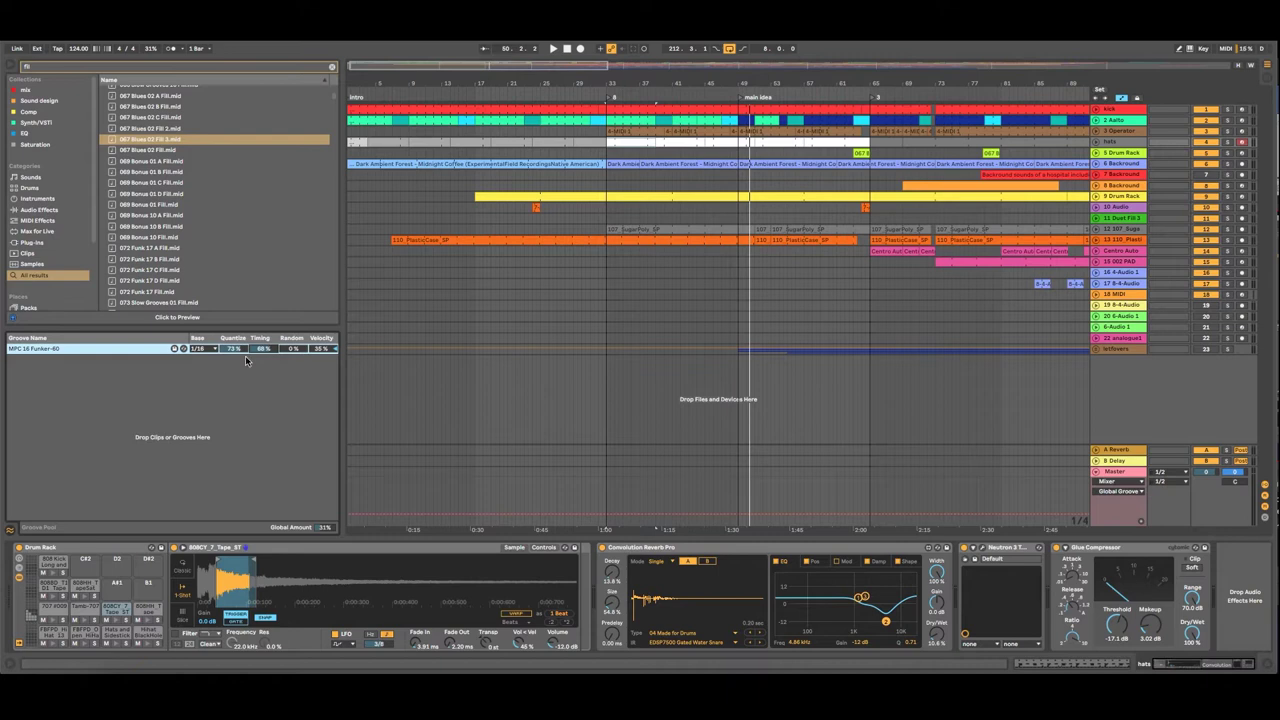
Step: Play from bar 33 and set the MPC 16 groove to 77% quantize and 73% timing while checking the hats track
{"action": "left_click", "coordinate": [612, 99]}
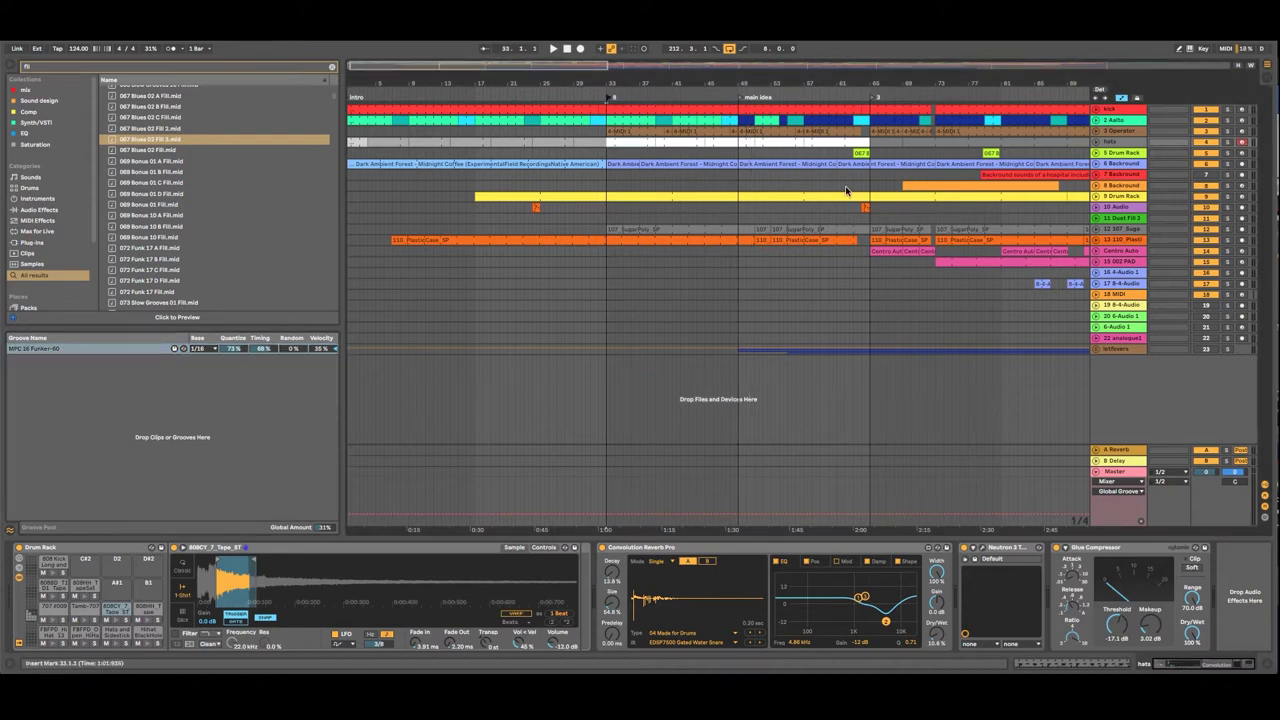
{"action": "key", "text": "space"}
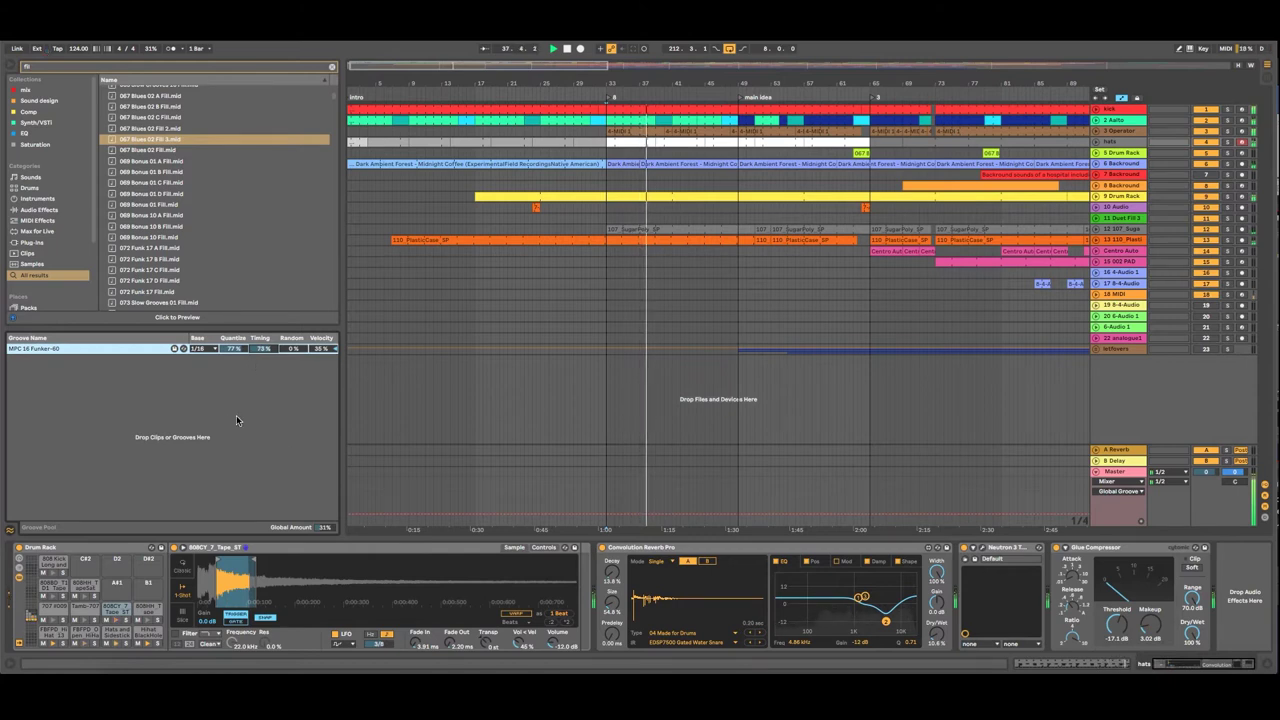
{"action": "left_click", "coordinate": [1115, 142]}
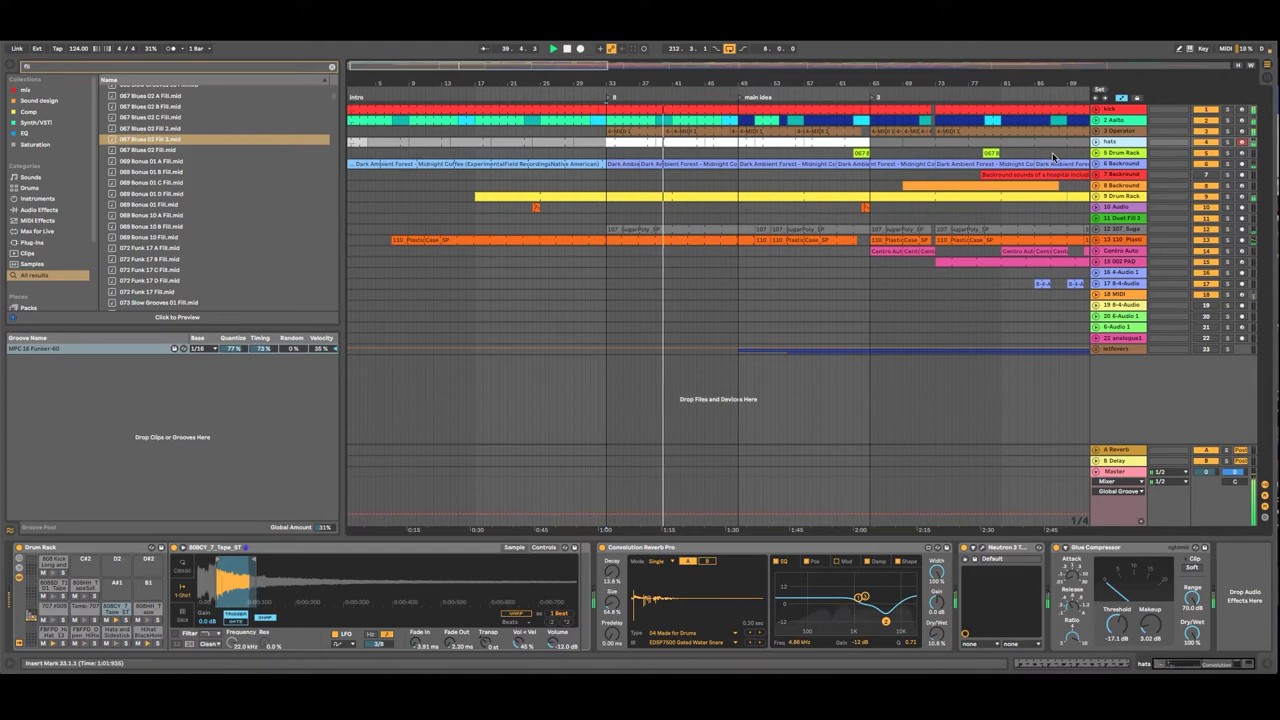
{"action": "left_click", "coordinate": [1115, 153]}
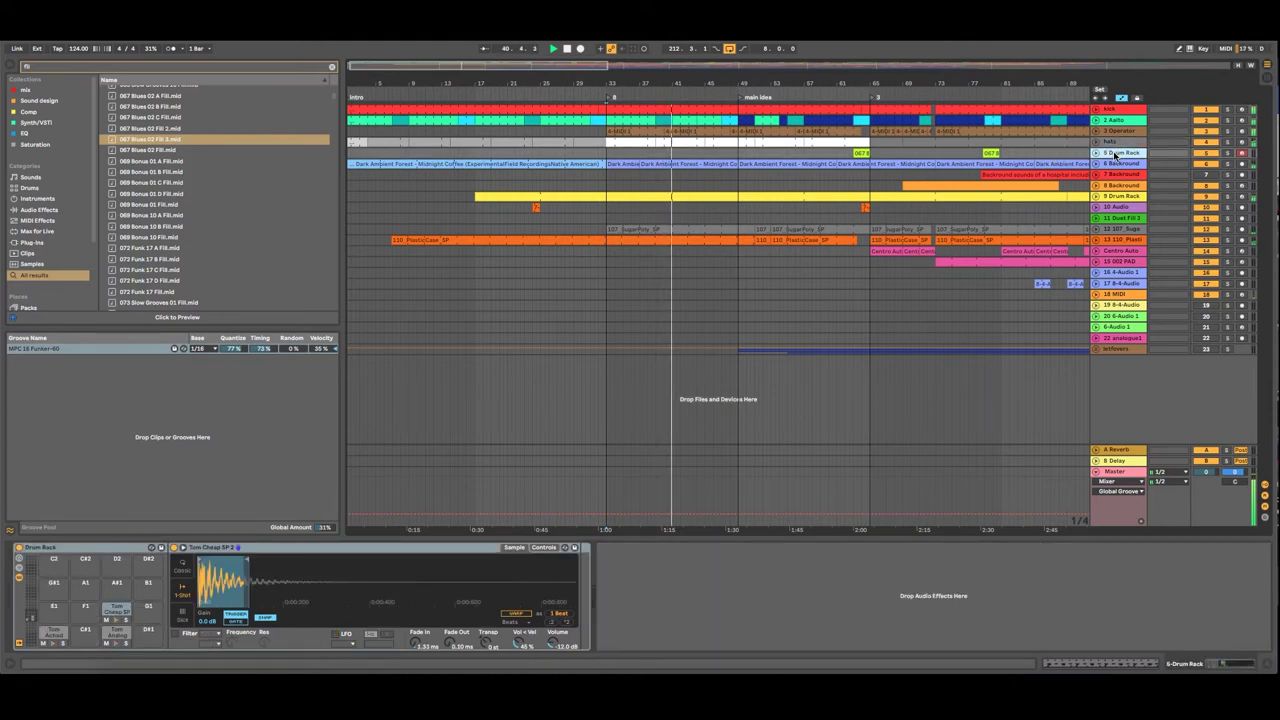
{"action": "left_click", "coordinate": [1101, 142]}
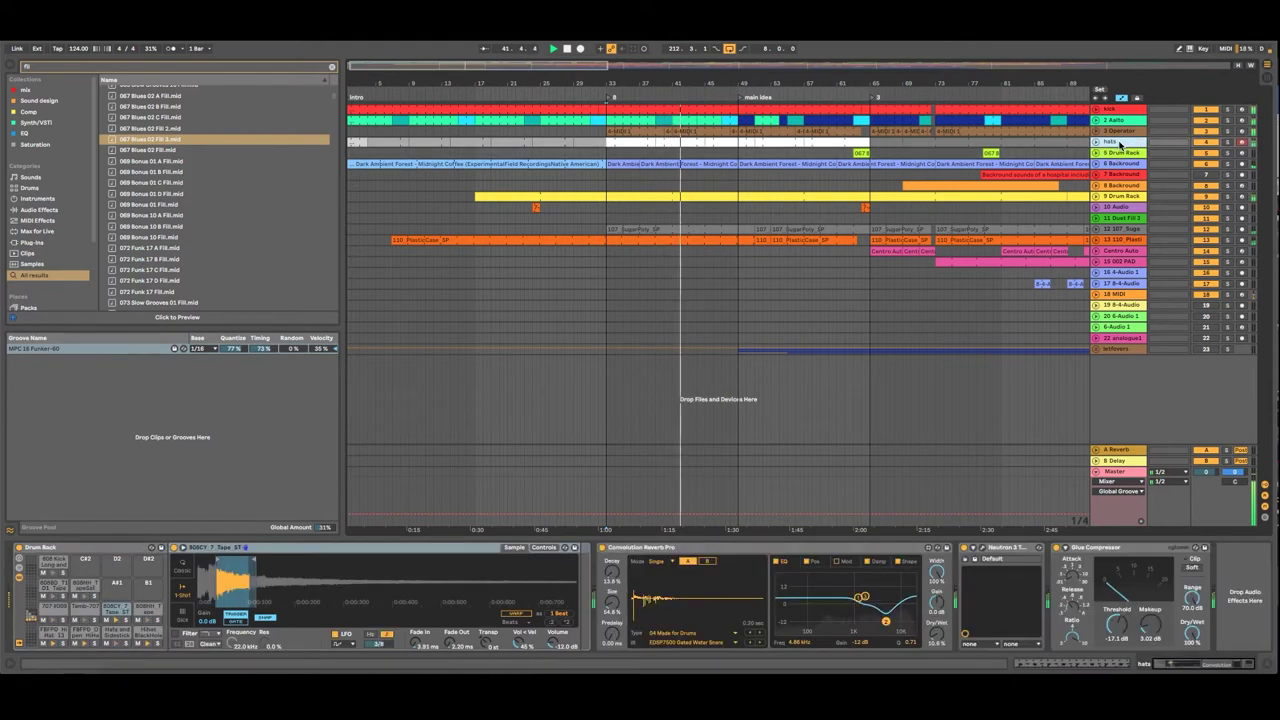
{"action": "left_click", "coordinate": [1097, 143]}
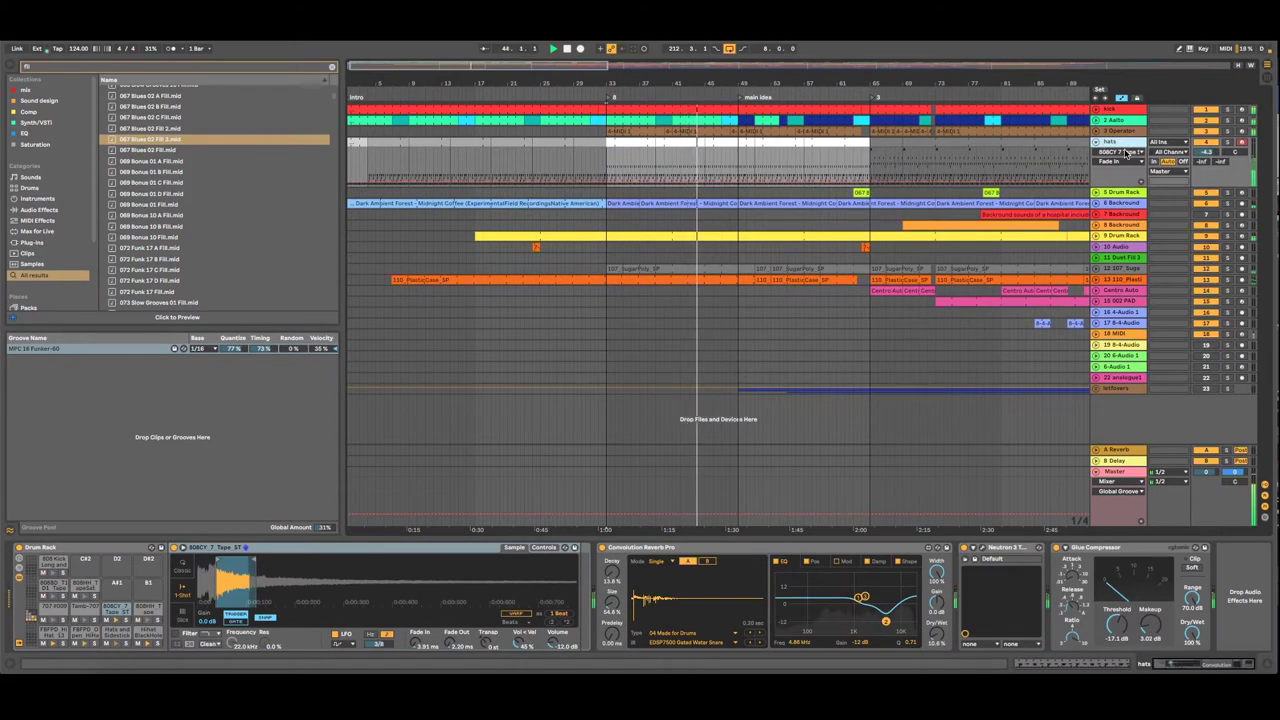
{"action": "left_click", "coordinate": [1101, 143]}
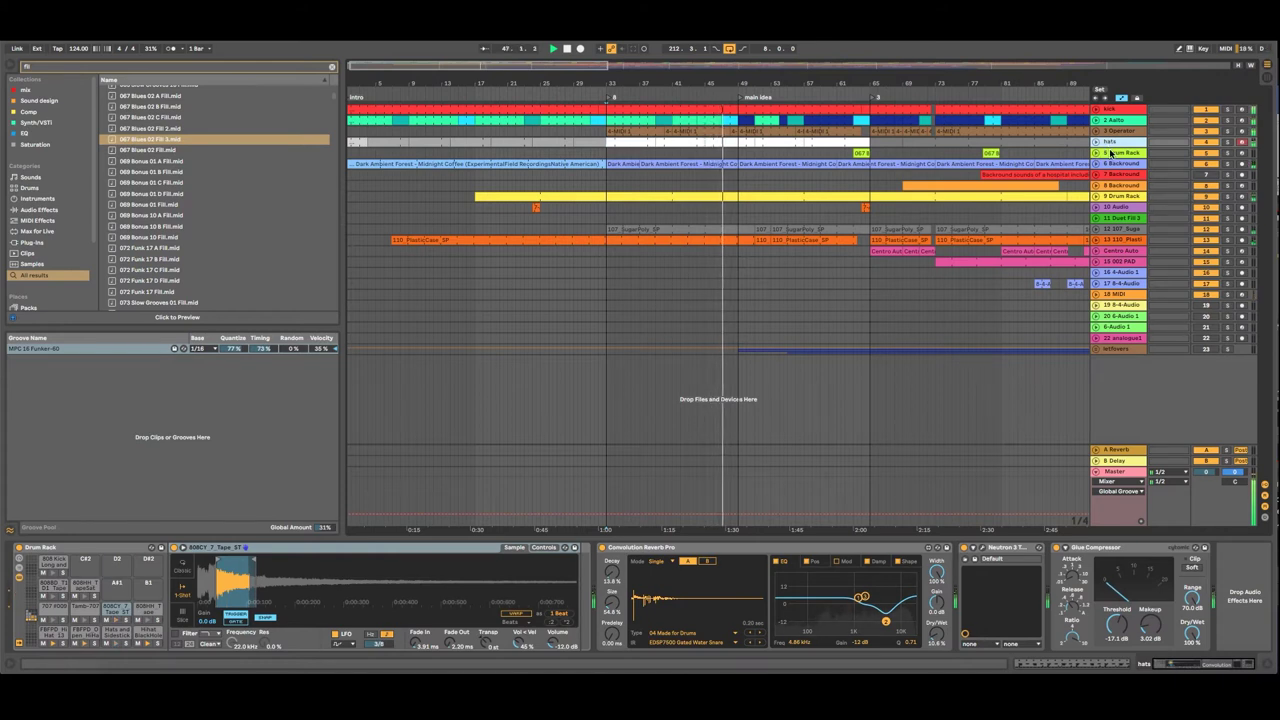
Step: Copy the Dark Ambient Forest intro clip on the 6 Background track to bar 79 and extend it to bar 113
{"action": "left_click_drag", "start_coordinate": [655, 84], "coordinate": [534, 62]}
{"action": "left_click", "coordinate": [441, 163]}
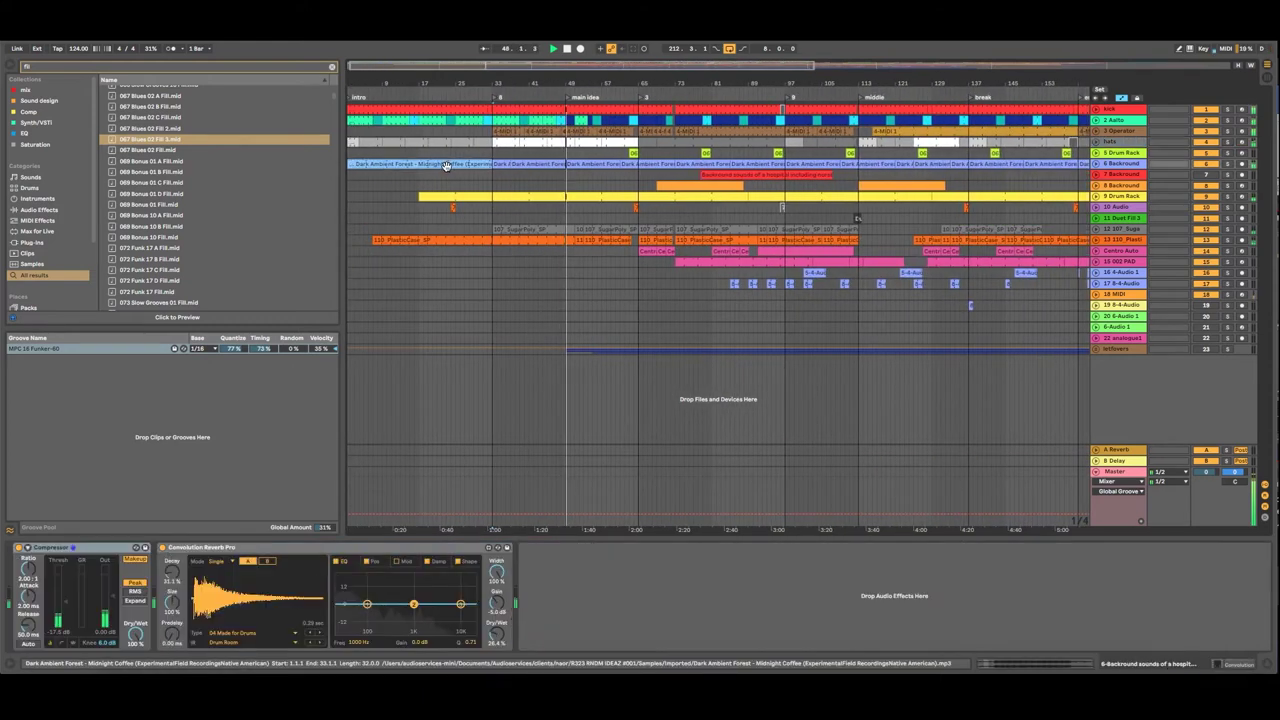
{"action": "mouse_move", "coordinate": [436, 164]}
{"action": "left_mouse_down"}
{"action": "mouse_move", "coordinate": [537, 181]}
{"action": "mouse_move", "coordinate": [792, 160]}
{"action": "left_mouse_up"}
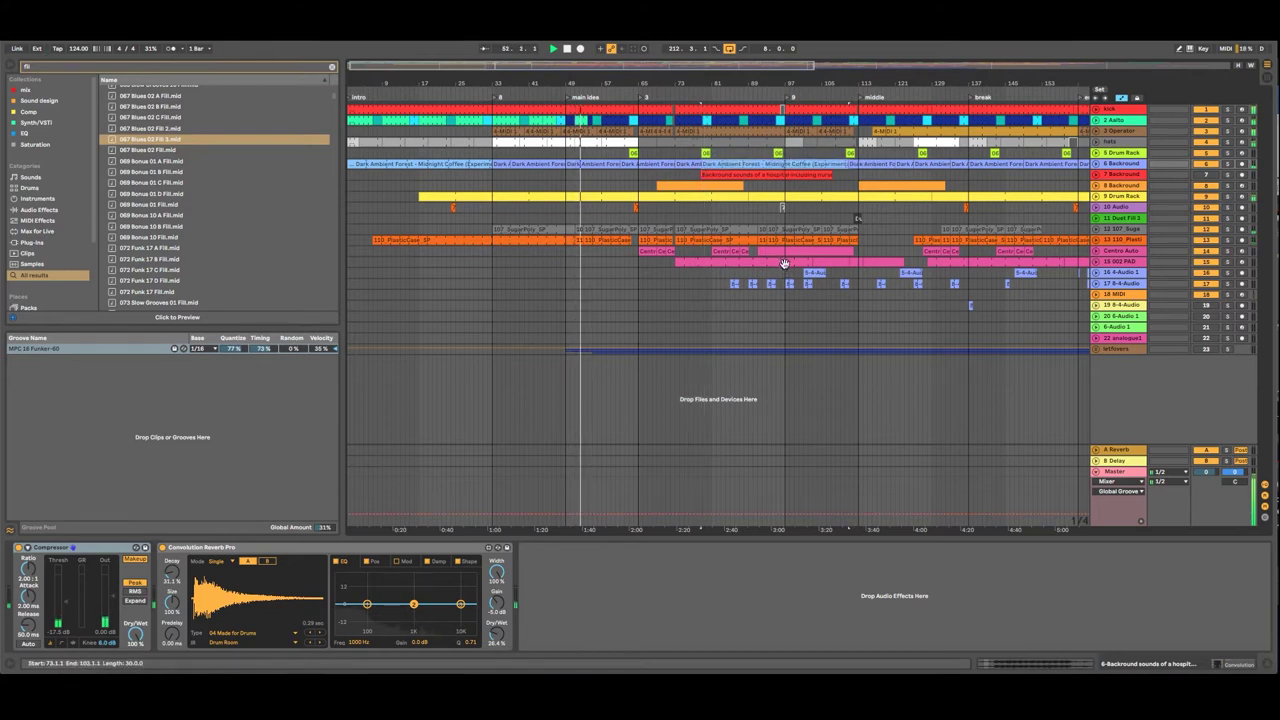
{"action": "left_click_drag", "start_coordinate": [846, 164], "coordinate": [855, 164]}
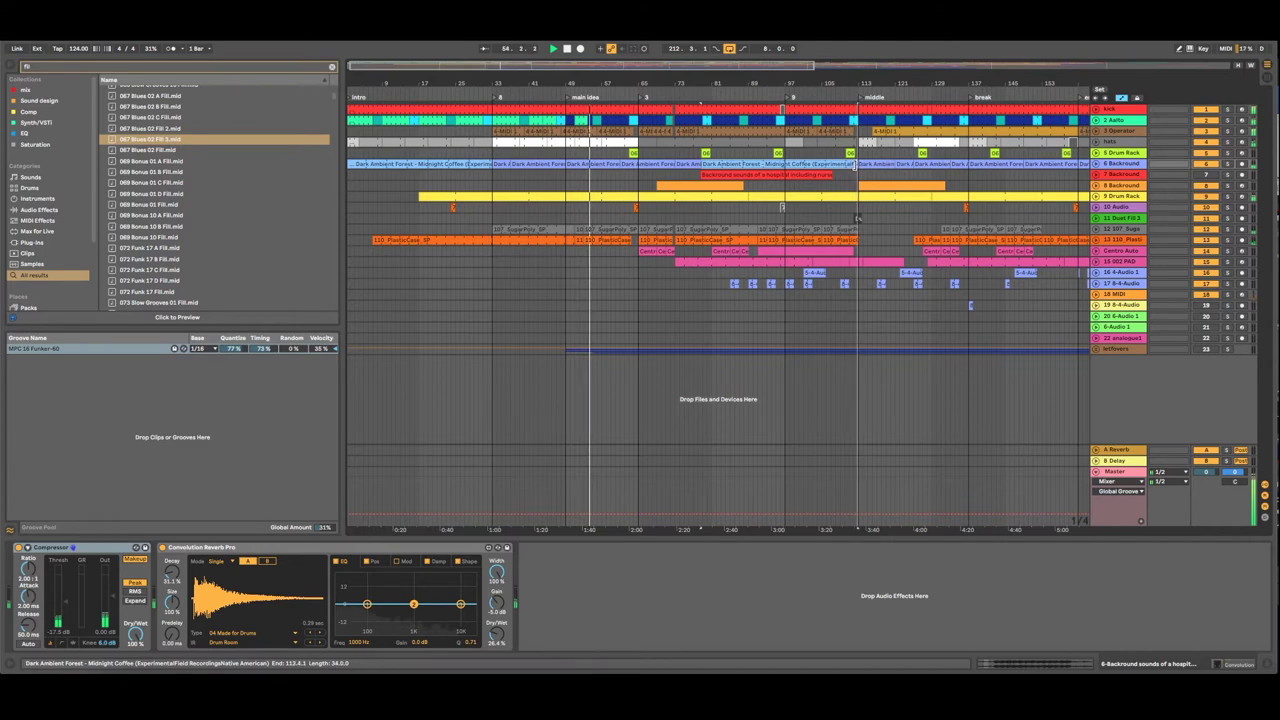
{"action": "left_click", "coordinate": [893, 263]}
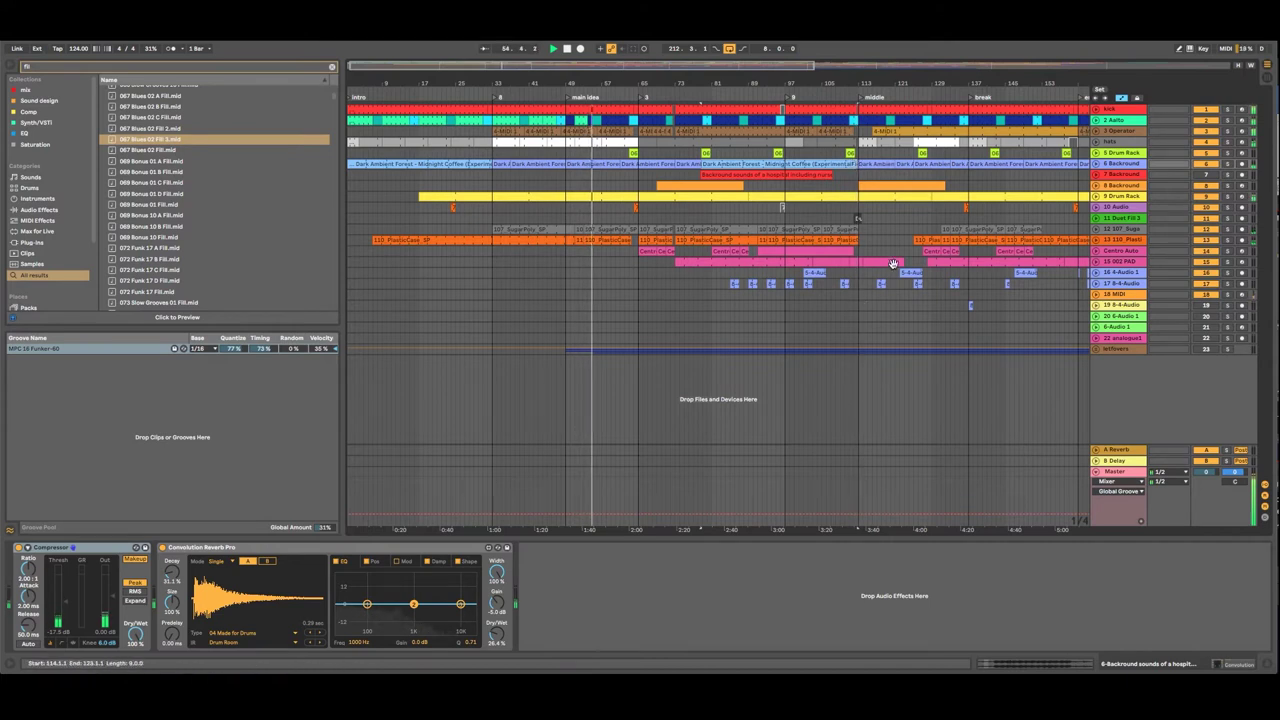
Step: Inspect the devices of the hats and 5 Drum Rack tracks during playback, and return to the hats track
{"action": "left_click", "coordinate": [1127, 143]}
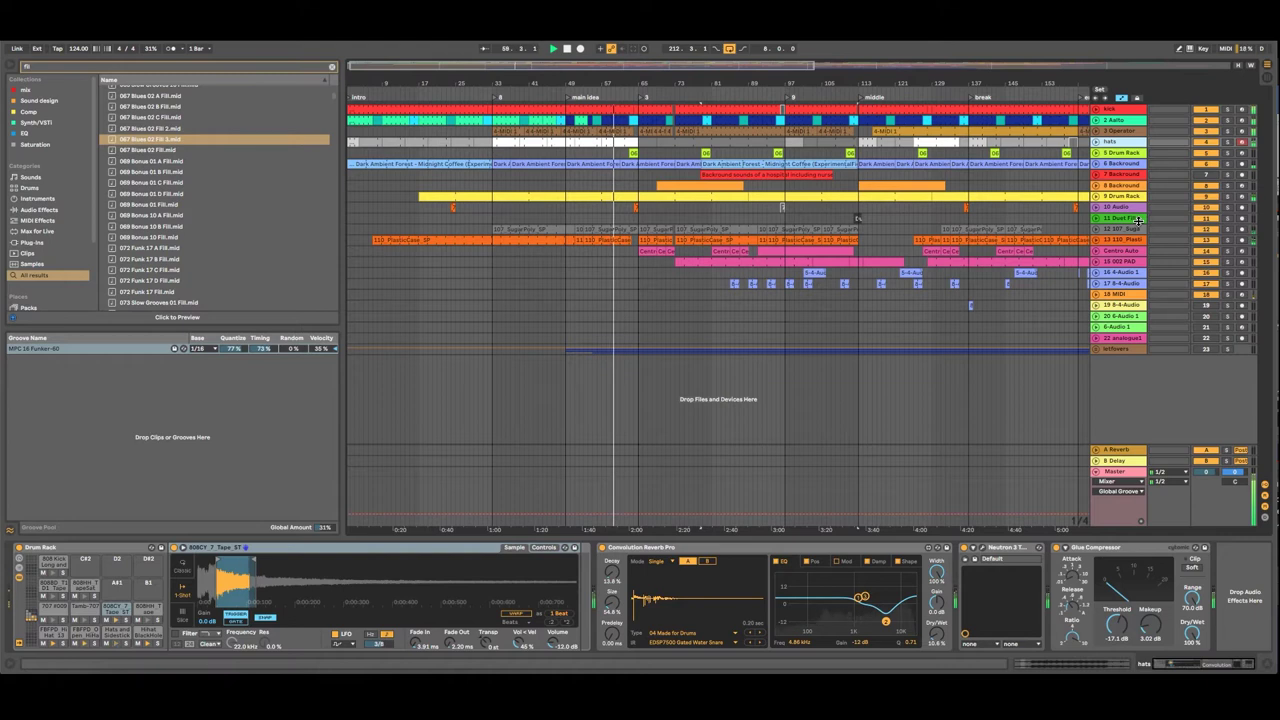
{"action": "left_click", "coordinate": [1123, 153]}
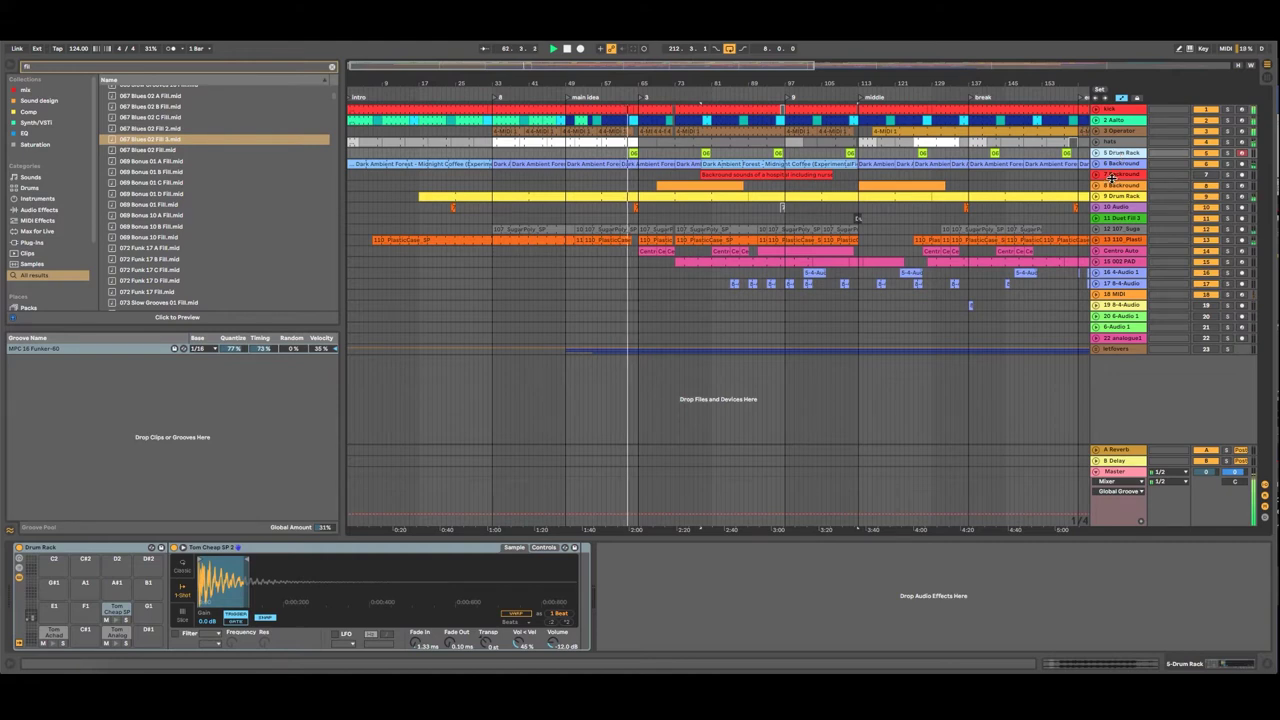
{"action": "left_click", "coordinate": [1110, 176]}
{"action": "left_click", "coordinate": [1120, 142]}
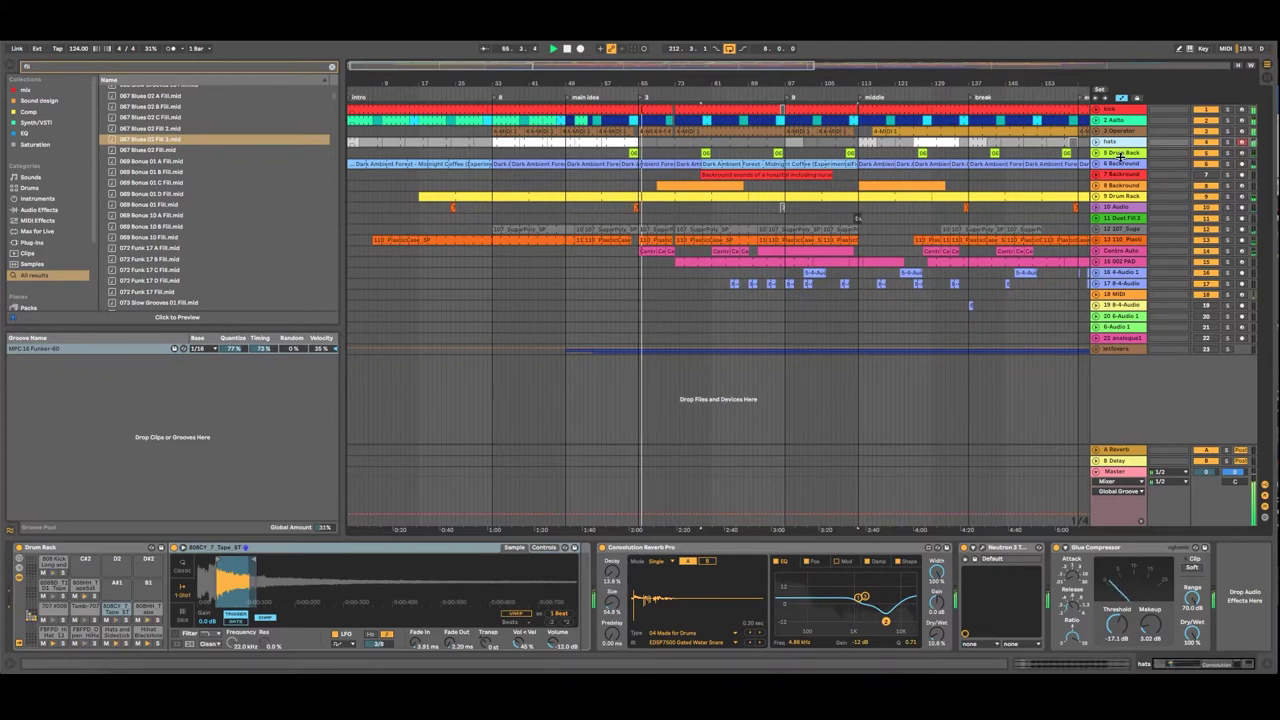
Step: Compare the notes in the Operator track's MIDI clips around bar 65 and at bar 57
{"action": "double_click", "coordinate": [646, 131]}
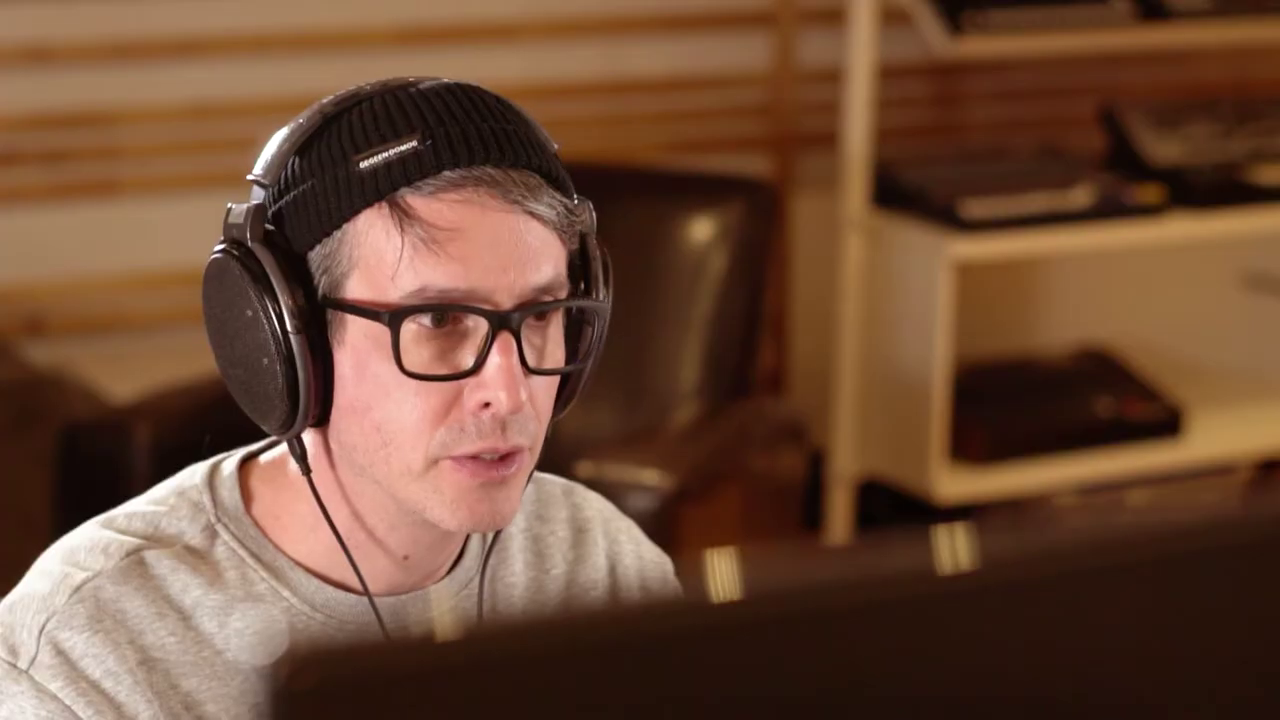
{"action": "left_click_drag", "start_coordinate": [243, 345], "coordinate": [1116, 451]}
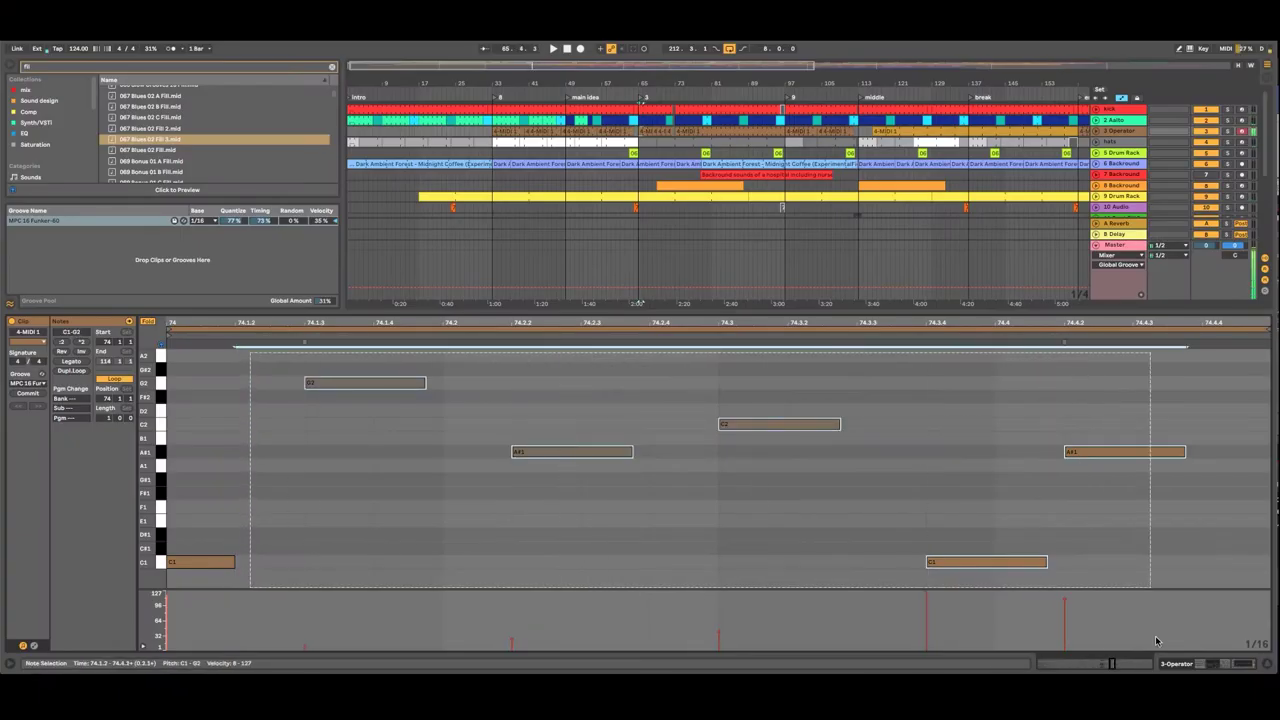
{"action": "left_click", "coordinate": [618, 133]}
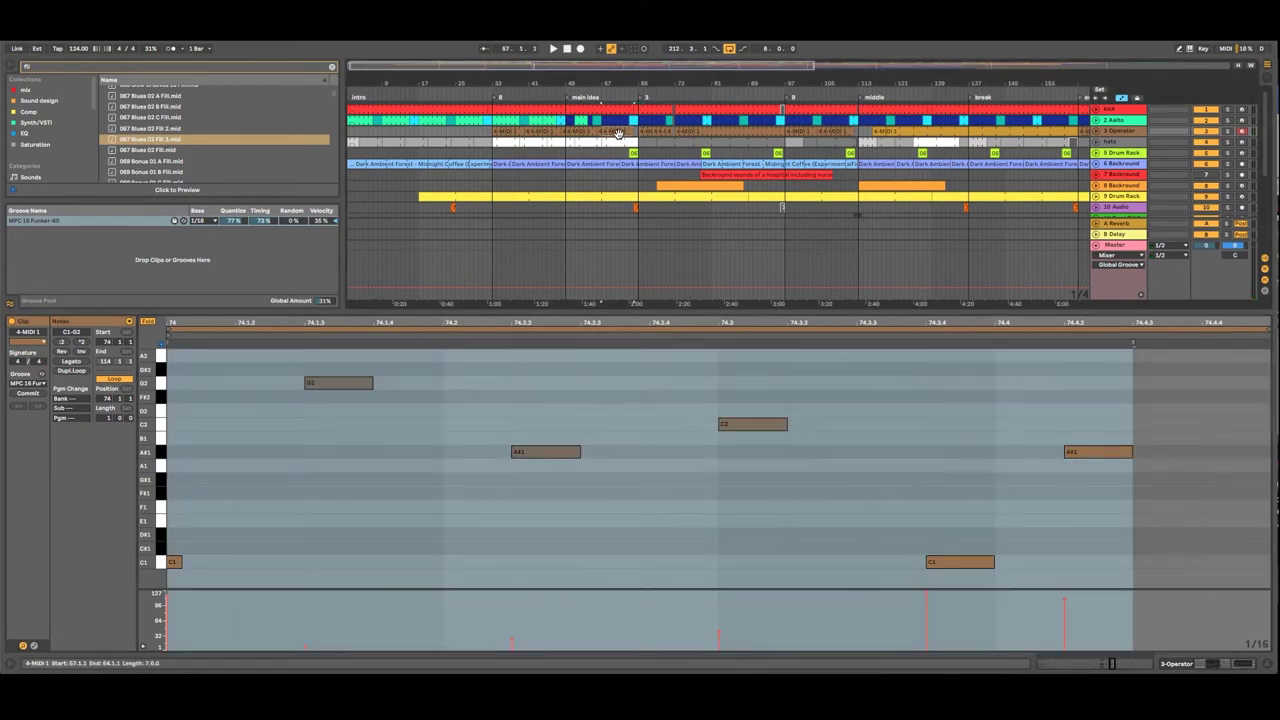
{"action": "left_click", "coordinate": [256, 443]}
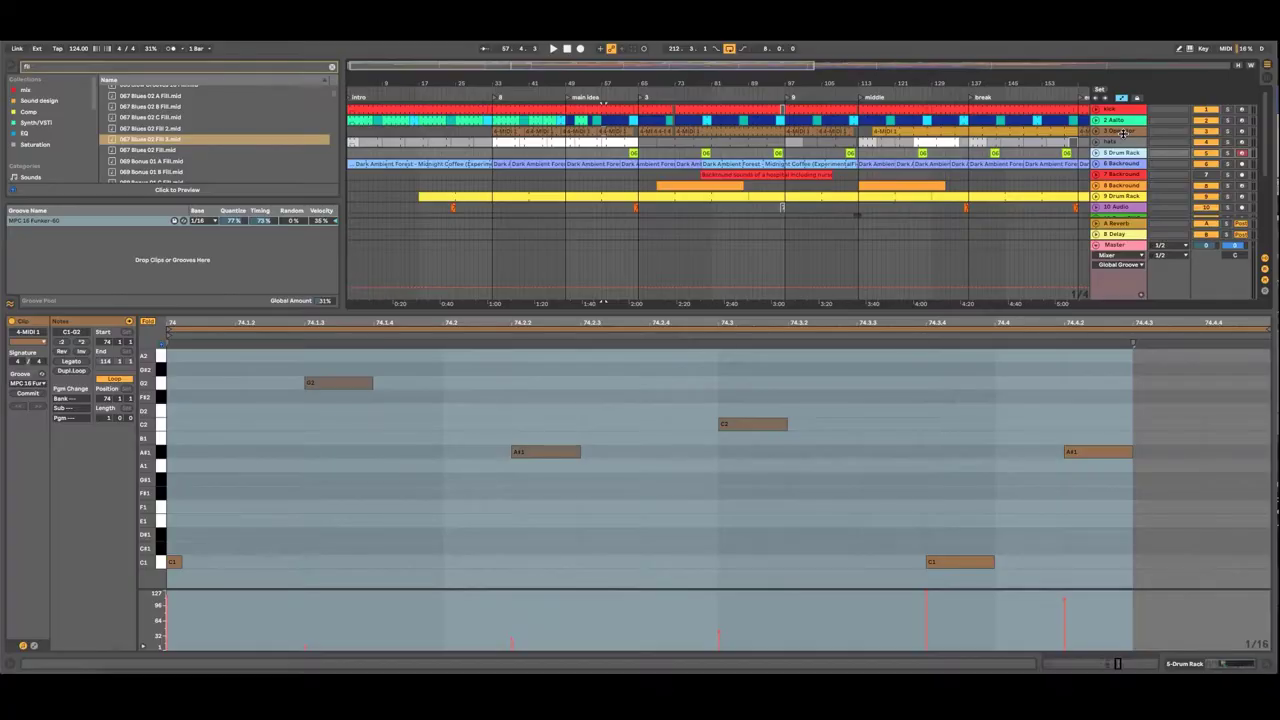
Step: Select the 5 Drum Rack track and search the browser for "perc"
{"action": "left_click", "coordinate": [1122, 131]}
{"action": "left_click", "coordinate": [1117, 142]}
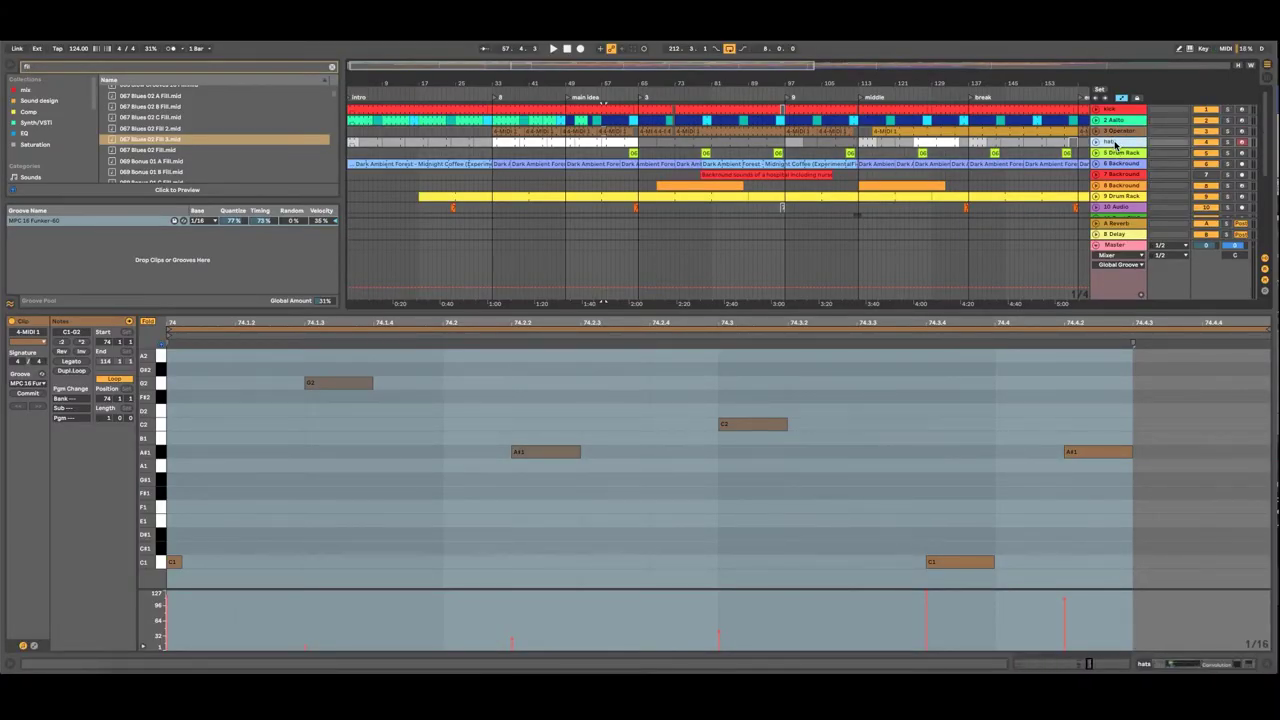
{"action": "left_click", "coordinate": [1116, 152]}
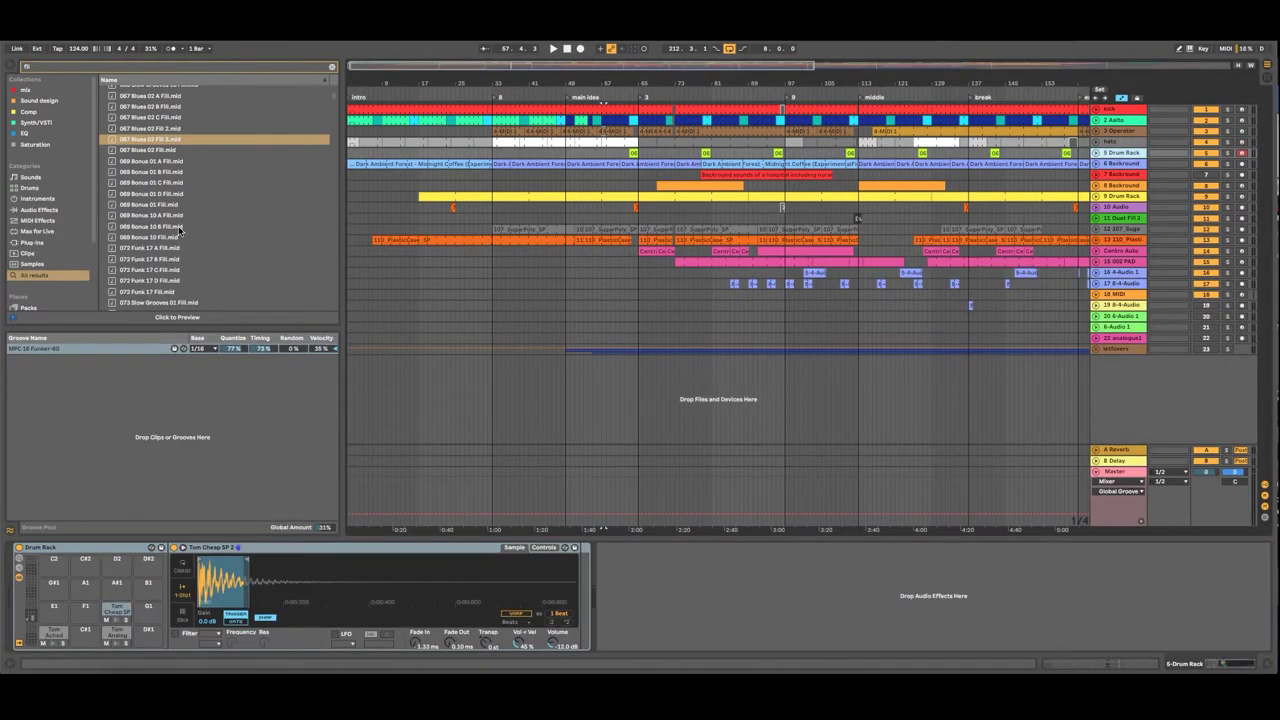
{"action": "left_click", "coordinate": [332, 68]}
{"action": "type", "text": "perc"}
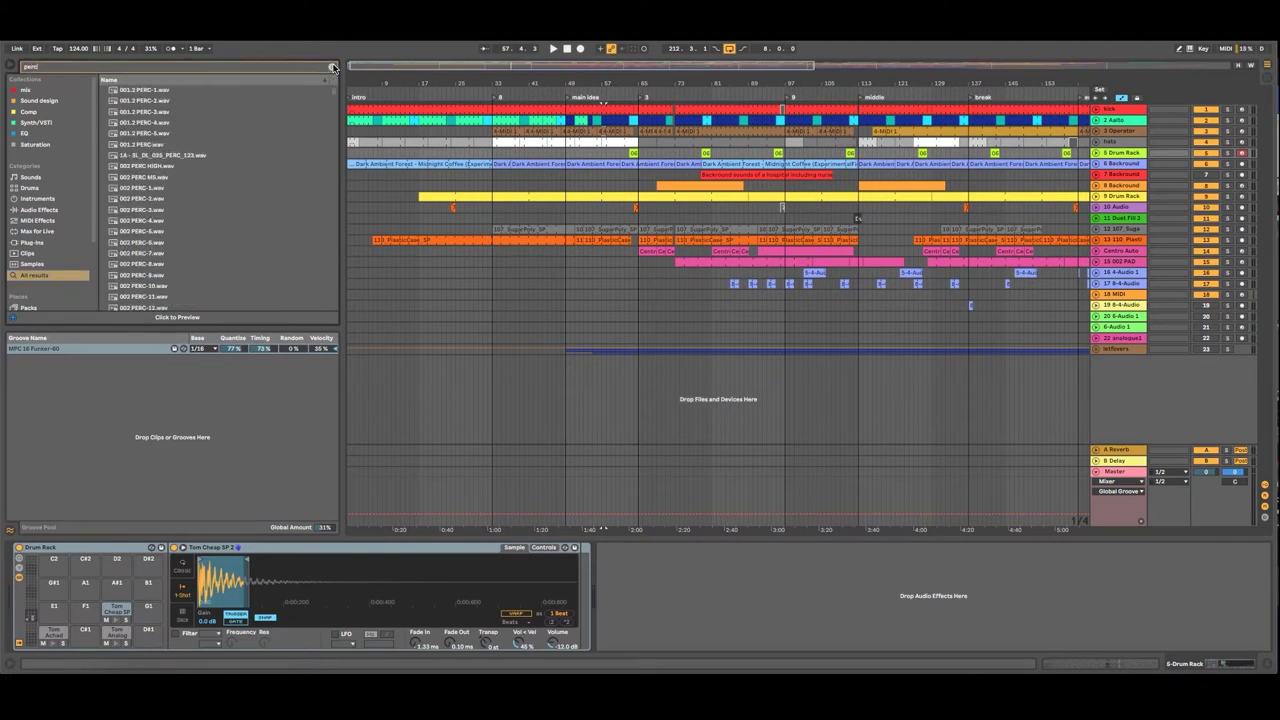
Step: Audition percussion samples from the search results, including 002 PERC-7.wav, 2A - dream fast4-perc 4.wav and 003 PERC HAT.wav
{"action": "left_click", "coordinate": [160, 220]}
{"action": "left_click", "coordinate": [155, 199]}
{"action": "left_click", "coordinate": [151, 222]}
{"action": "left_click", "coordinate": [146, 264]}
{"action": "left_click", "coordinate": [147, 286]}
{"action": "left_click", "coordinate": [147, 303]}
{"action": "left_click", "coordinate": [153, 272]}
{"action": "left_click", "coordinate": [147, 231]}
{"action": "left_click", "coordinate": [145, 266]}
{"action": "scroll", "coordinate": [145, 263], "scroll_direction": "down", "scroll_amount": 1}
{"action": "left_click", "coordinate": [145, 262]}
{"action": "left_click", "coordinate": [147, 292]}
{"action": "left_click", "coordinate": [152, 271]}
{"action": "left_click", "coordinate": [148, 281]}
{"action": "left_click", "coordinate": [148, 216]}
{"action": "scroll", "coordinate": [148, 225], "scroll_direction": "down", "scroll_amount": 1}
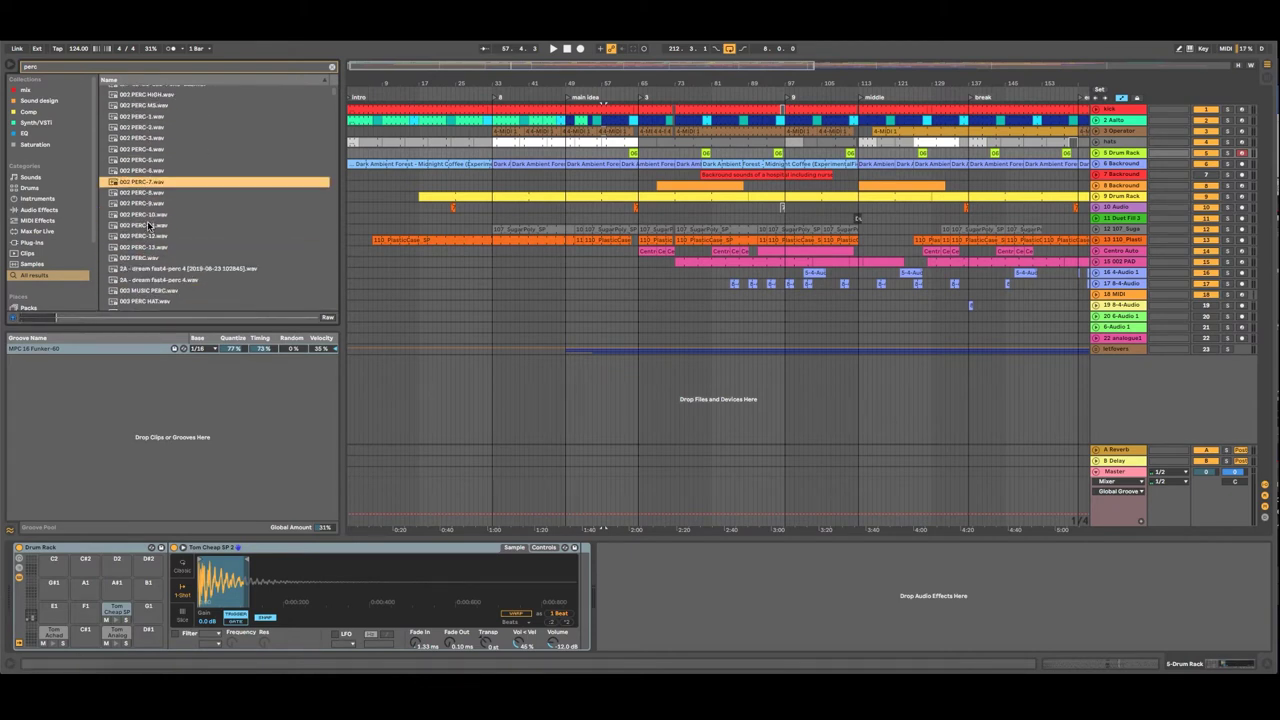
{"action": "left_click", "coordinate": [150, 280]}
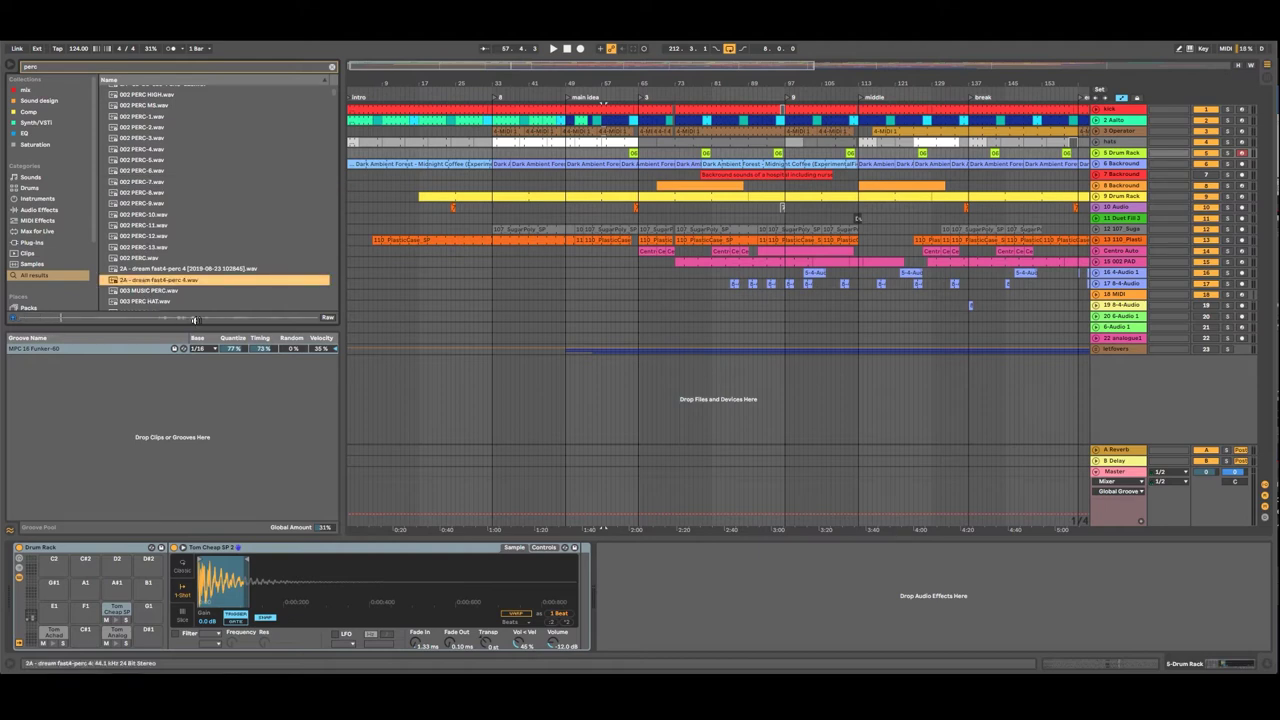
{"action": "left_click", "coordinate": [150, 302]}
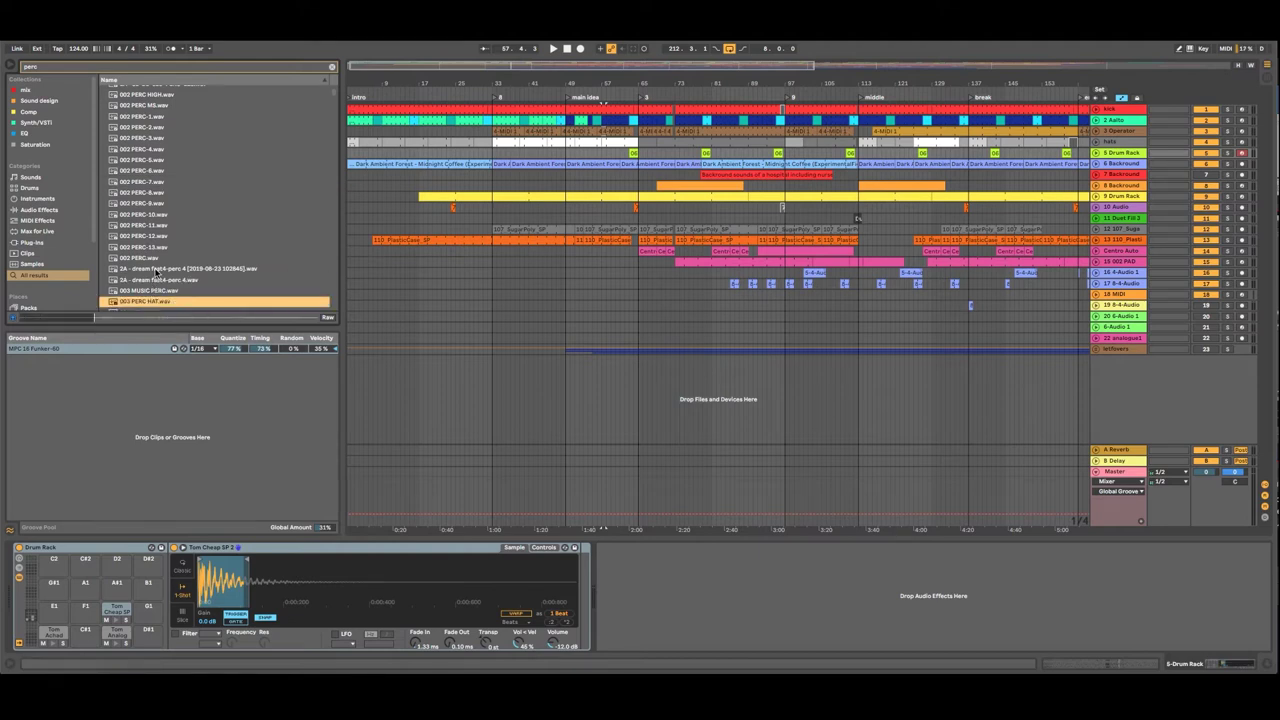
Step: Load 003 PERC MID-1.wav onto drum rack pad C2 and 003 PERC MID.wav onto pad C#2
{"action": "scroll", "coordinate": [152, 303], "scroll_direction": "down", "scroll_amount": 2}
{"action": "left_click", "coordinate": [150, 200]}
{"action": "left_click", "coordinate": [143, 266]}
{"action": "scroll", "coordinate": [143, 272], "scroll_direction": "down", "scroll_amount": 1}
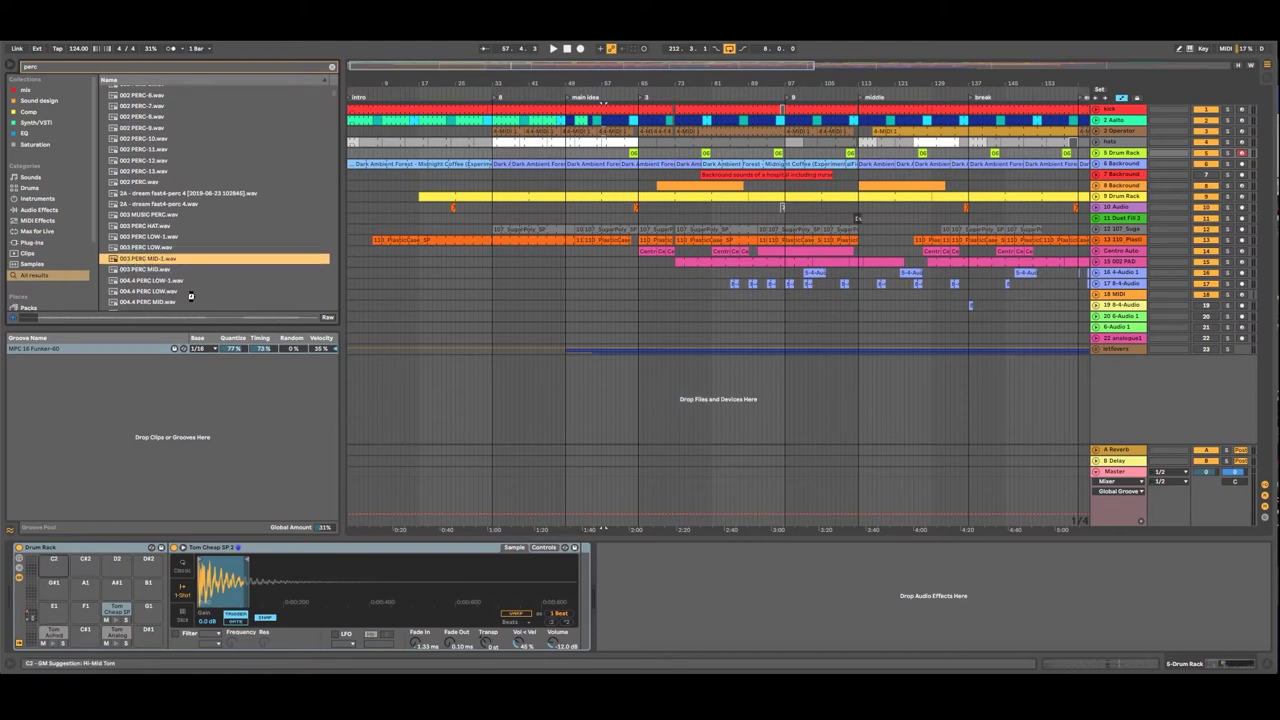
{"action": "key", "text": "Return"}
{"action": "left_click", "coordinate": [145, 270]}
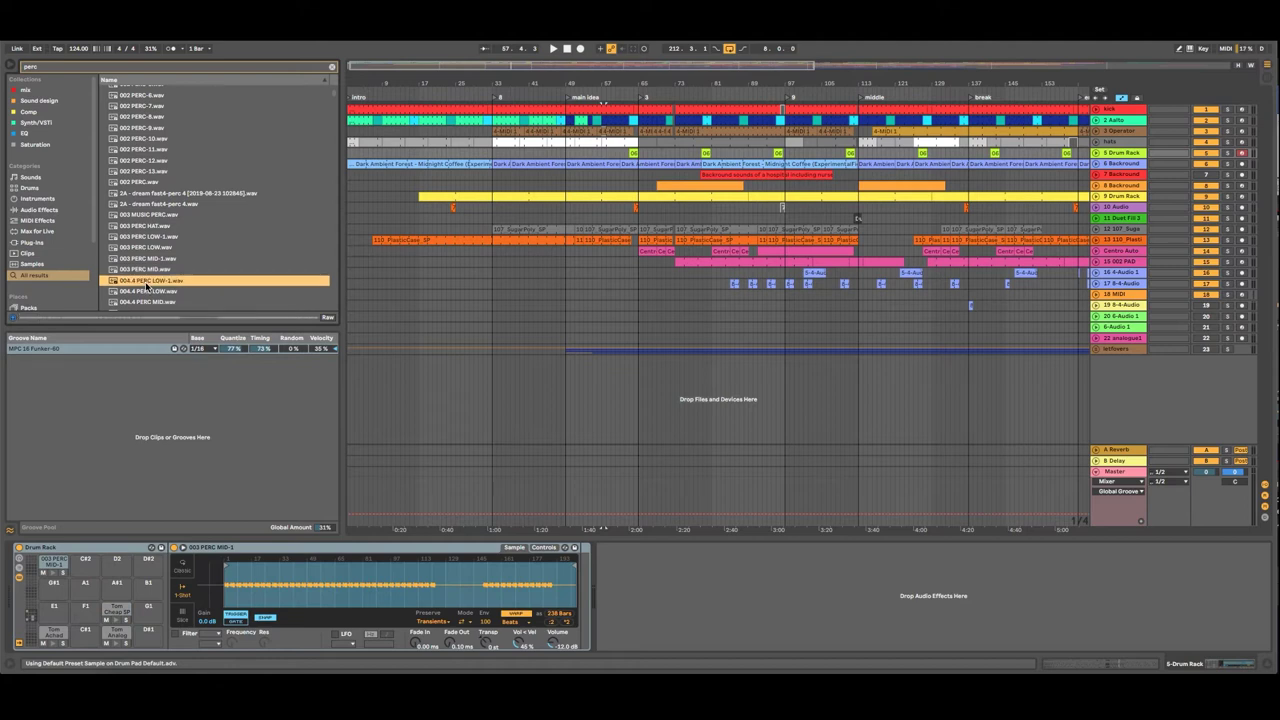
{"action": "left_click_drag", "start_coordinate": [138, 273], "coordinate": [94, 567]}
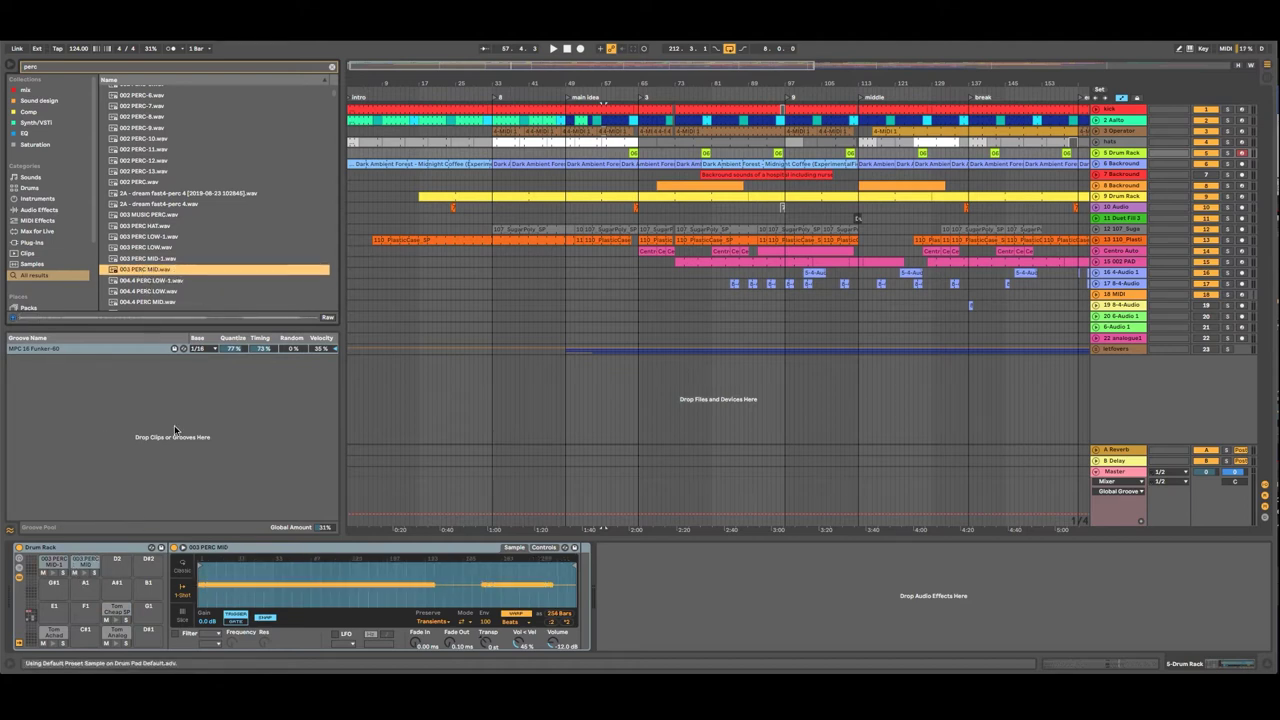
Step: Audition 004.4 PERC LOW.wav and restrict the "perc" search to the Samples category
{"action": "left_click", "coordinate": [150, 291]}
{"action": "scroll", "coordinate": [148, 300], "scroll_direction": "down", "scroll_amount": 3}
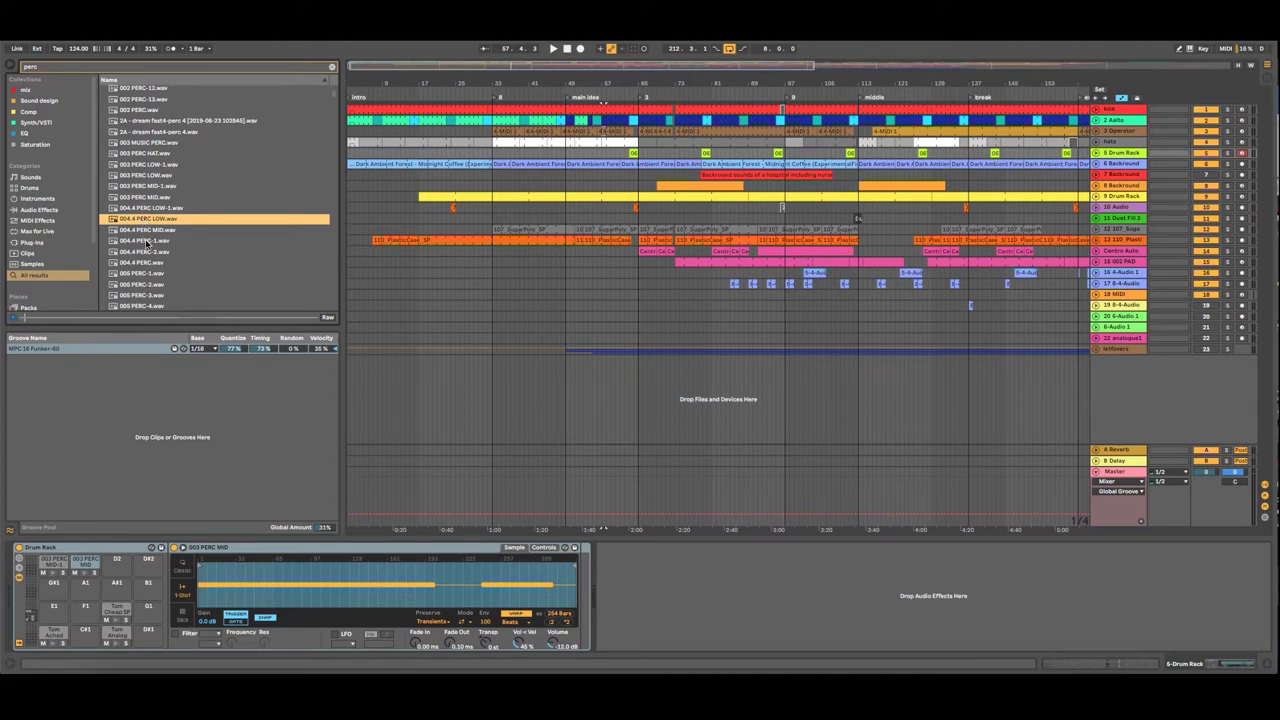
{"action": "left_click", "coordinate": [30, 264]}
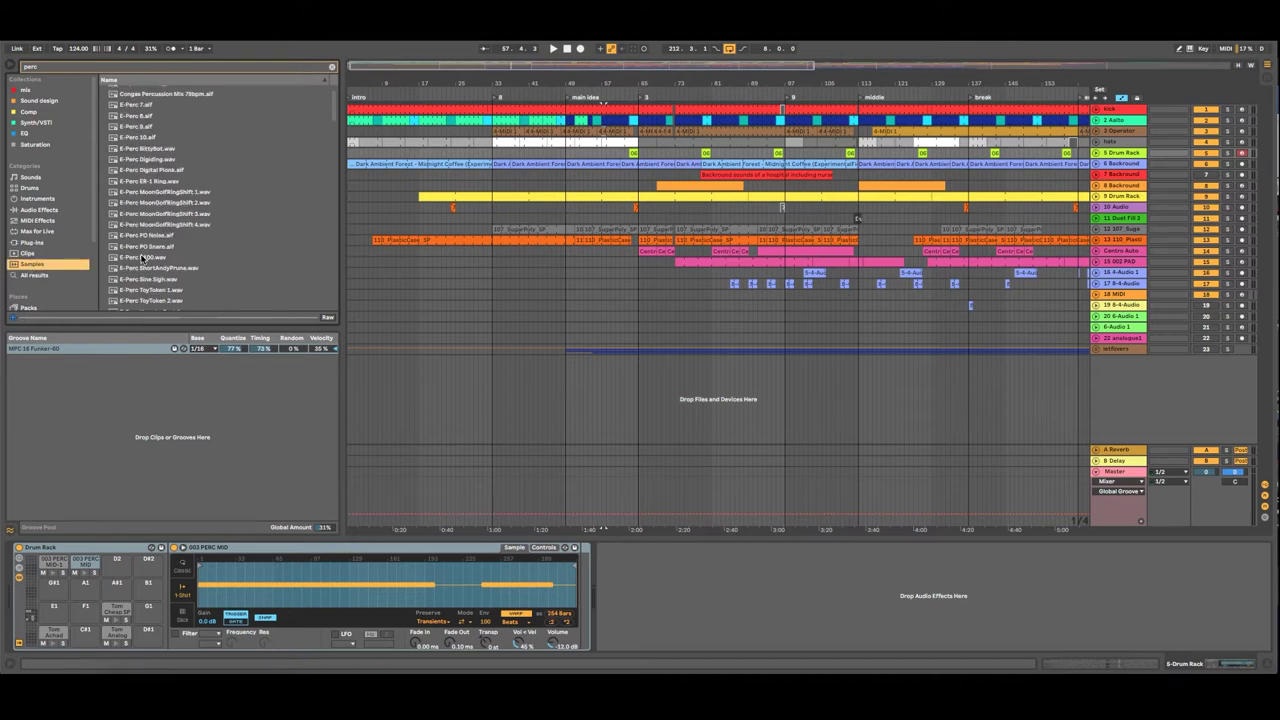
Step: Shorten the 003 PERC MID sample on pad C#2 to about 1 beat from its start
{"action": "left_click_drag", "start_coordinate": [576, 568], "coordinate": [207, 648]}
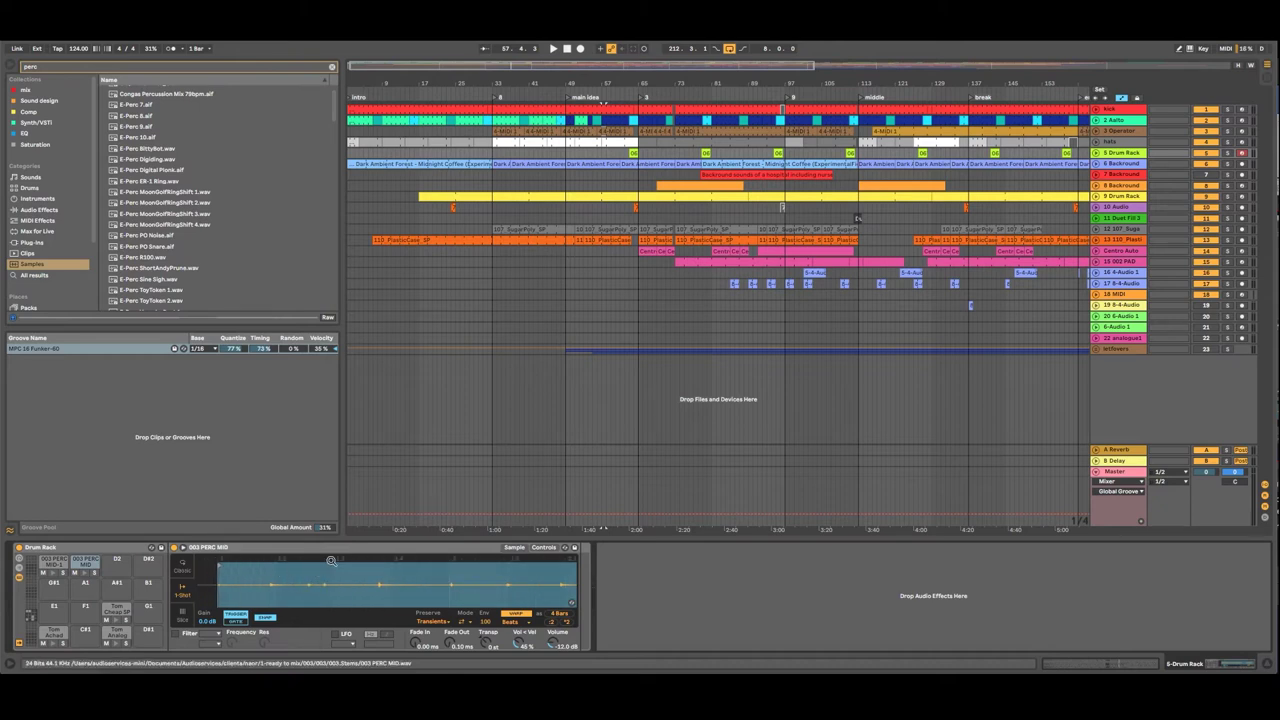
{"action": "left_click_drag", "start_coordinate": [576, 566], "coordinate": [222, 589]}
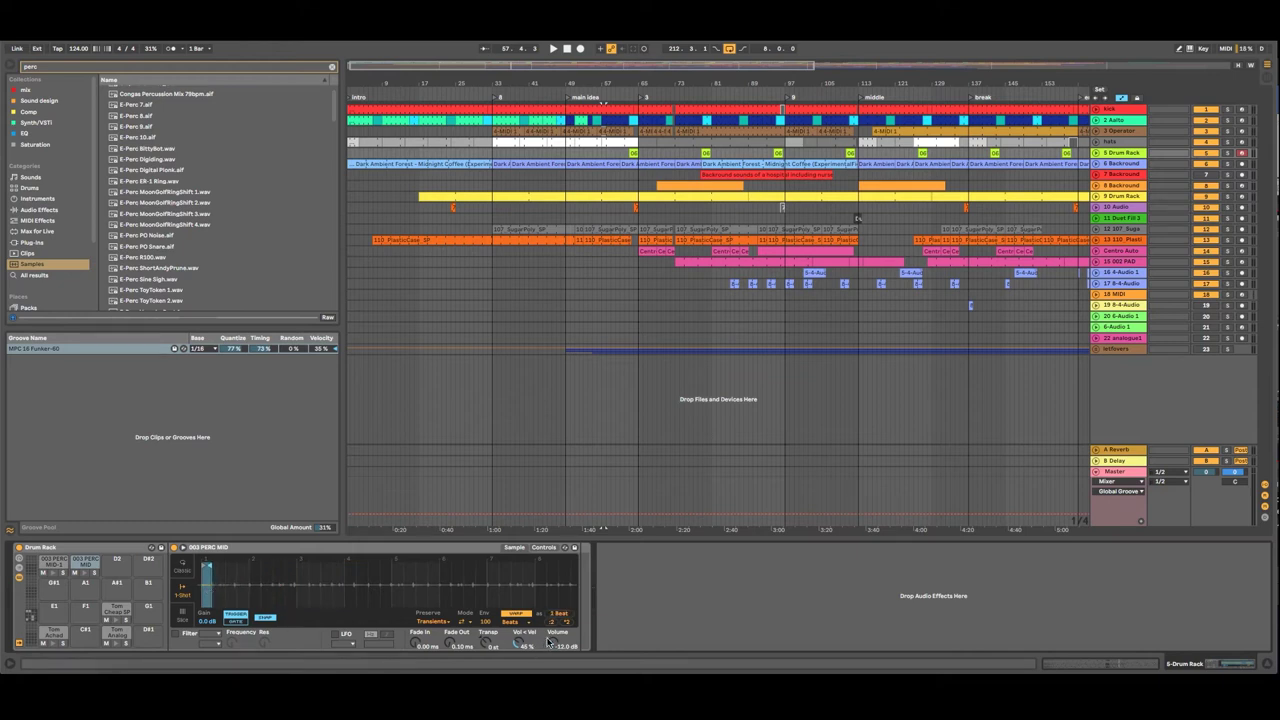
Step: Shorten the 003 PERC MID-1 sample on pad C2 to a brief section at its start
{"action": "left_click", "coordinate": [54, 566]}
{"action": "mouse_move", "coordinate": [572, 567]}
{"action": "left_mouse_down"}
{"action": "mouse_move", "coordinate": [226, 580]}
{"action": "mouse_move", "coordinate": [414, 580]}
{"action": "mouse_move", "coordinate": [390, 581]}
{"action": "left_mouse_up"}
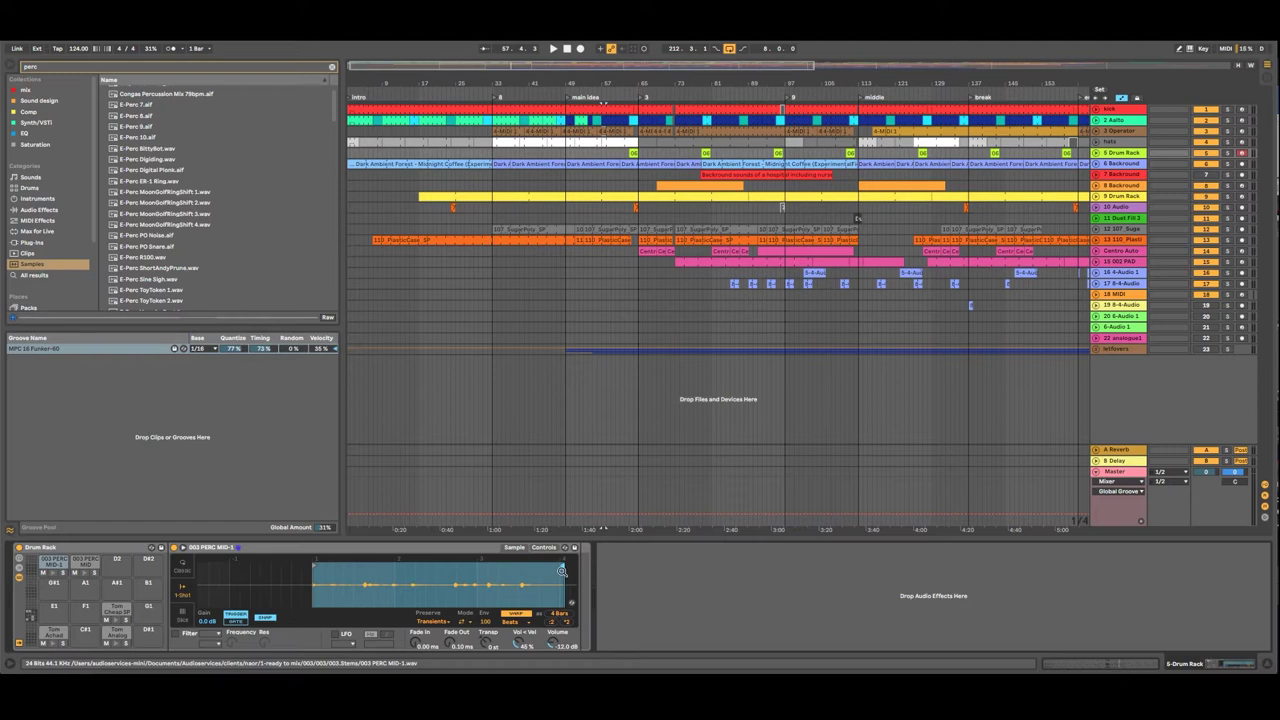
{"action": "left_click_drag", "start_coordinate": [561, 567], "coordinate": [357, 570]}
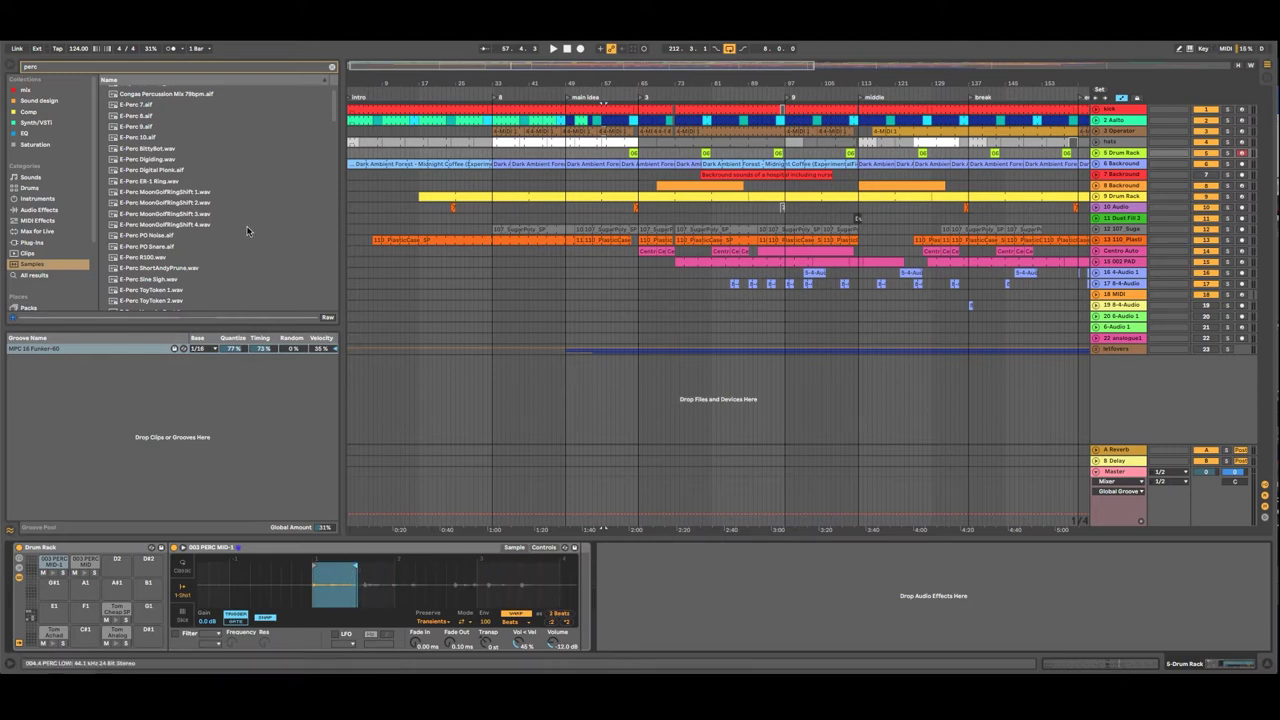
Step: Audition E-Perc samples in the search results, from the MoonGolfRingShift files up to E-Perc 9.aif
{"action": "left_click", "coordinate": [175, 202]}
{"action": "left_click", "coordinate": [168, 192]}
{"action": "left_click", "coordinate": [155, 235]}
{"action": "left_click", "coordinate": [155, 193]}
{"action": "left_click", "coordinate": [155, 182]}
{"action": "left_click", "coordinate": [155, 203]}
{"action": "left_click", "coordinate": [158, 224]}
{"action": "left_click", "coordinate": [162, 215]}
{"action": "left_click", "coordinate": [158, 169]}
{"action": "left_click", "coordinate": [155, 150]}
{"action": "left_click", "coordinate": [155, 171]}
{"action": "left_click", "coordinate": [156, 152]}
{"action": "left_click", "coordinate": [146, 128]}
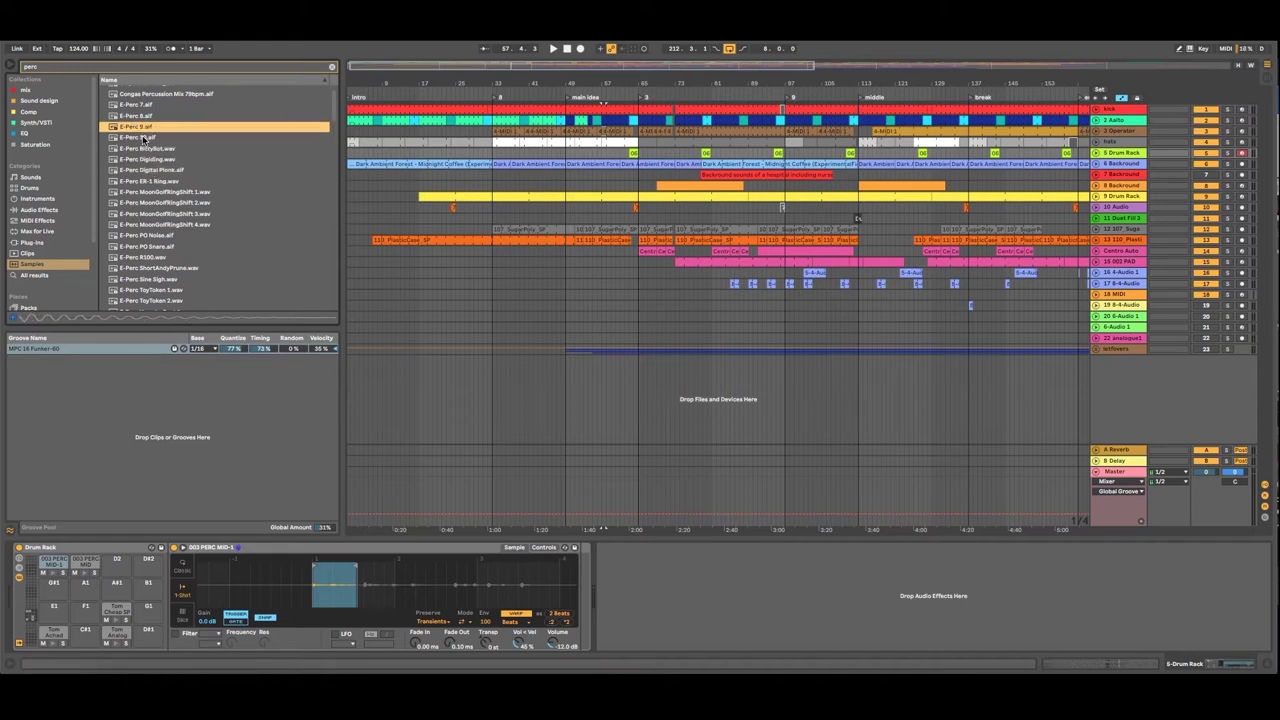
Step: Compare E-Perc 9.aif with E-Perc 10.aif and load E-Perc 9.aif onto drum rack pad G#1
{"action": "left_click", "coordinate": [142, 138]}
{"action": "left_click", "coordinate": [142, 127]}
{"action": "left_click", "coordinate": [144, 138]}
{"action": "left_click_drag", "start_coordinate": [142, 127], "coordinate": [147, 249]}
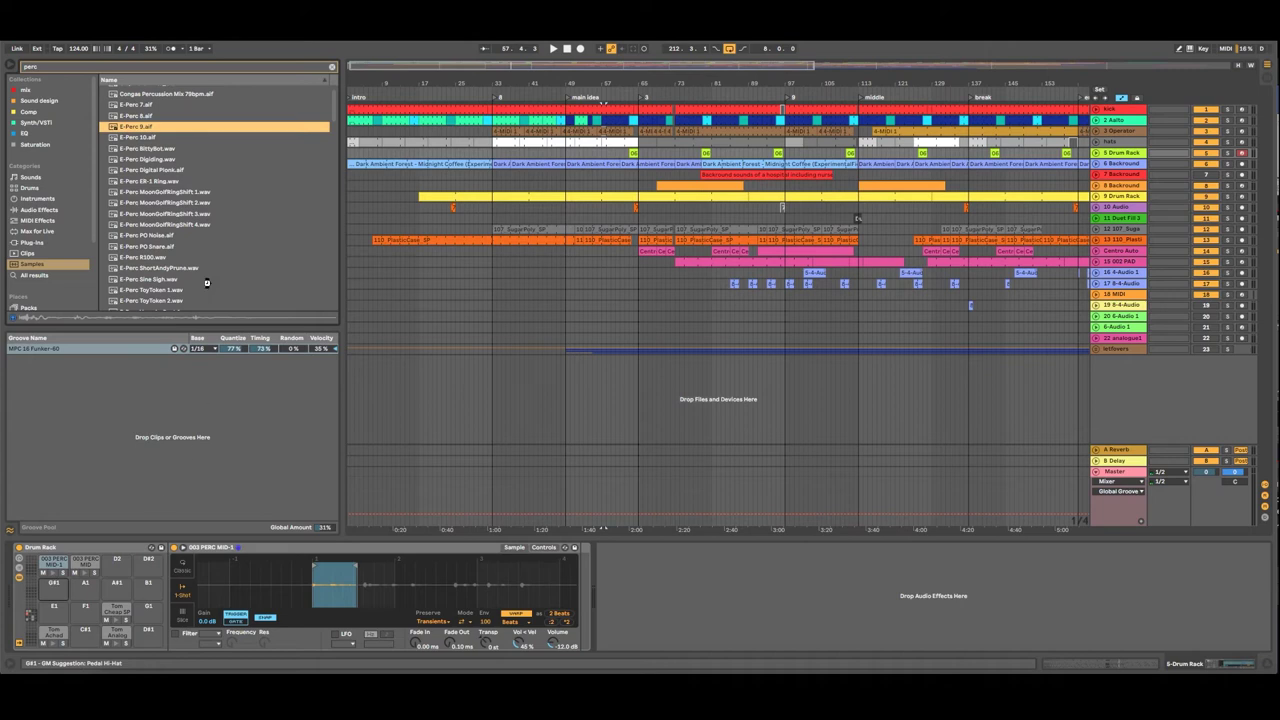
{"action": "double_click", "coordinate": [146, 128]}
Step: Audition the numbered E-Perc samples 7 to 10 and replace the sample on pad C#2 with E-Perc 8.aif
{"action": "left_click", "coordinate": [146, 138]}
{"action": "left_click", "coordinate": [146, 126]}
{"action": "left_click", "coordinate": [146, 104]}
{"action": "left_click", "coordinate": [146, 115]}
{"action": "left_click", "coordinate": [146, 126]}
{"action": "left_click", "coordinate": [139, 116]}
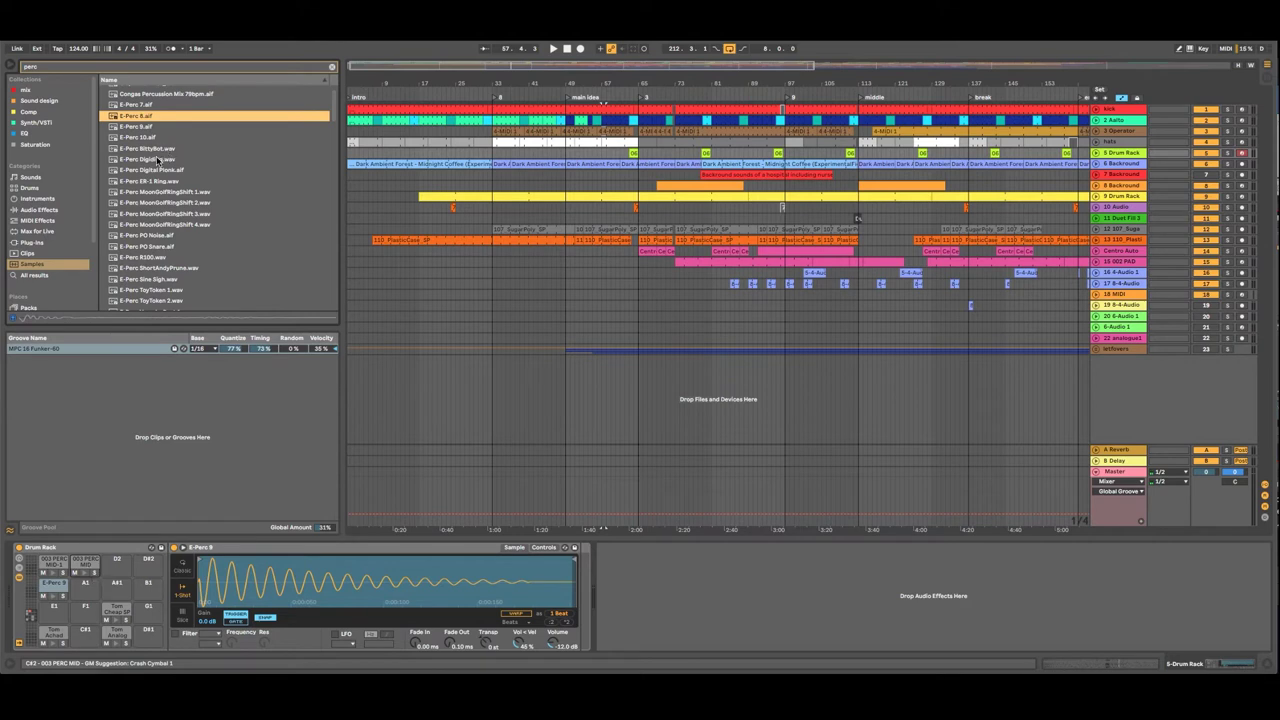
Step: Audition the ER-1 Ring and MoonGolfRingShift samples, and load E-Perc MoonGolfRingShift 1.wav onto pad D2
{"action": "left_click", "coordinate": [153, 170]}
{"action": "left_click", "coordinate": [149, 183]}
{"action": "left_click", "coordinate": [147, 192]}
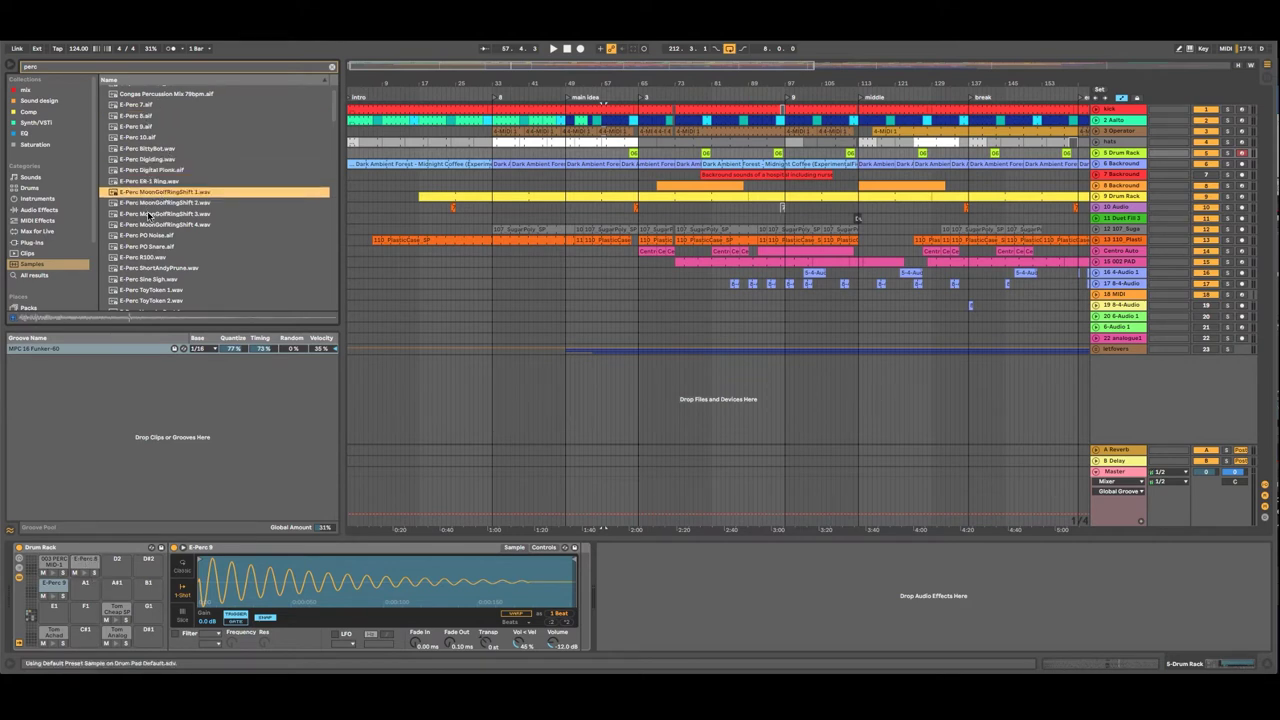
{"action": "left_click", "coordinate": [147, 211]}
{"action": "left_click", "coordinate": [150, 205]}
{"action": "left_click", "coordinate": [150, 196]}
{"action": "key", "text": "Return"}
Step: Audition the E-Perc samples further down the results and load E-Perc VocoderBeat 1.wav onto pad A1
{"action": "left_click", "coordinate": [157, 289]}
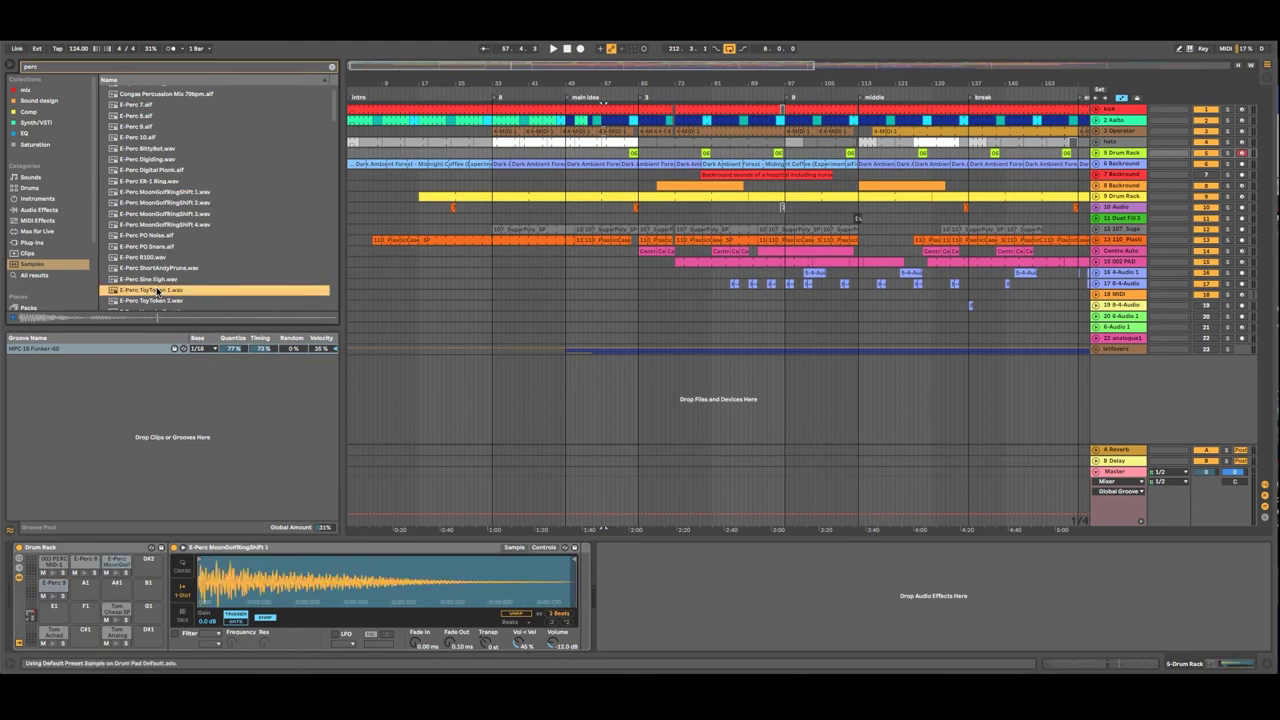
{"action": "scroll", "coordinate": [157, 289], "scroll_direction": "down", "scroll_amount": 3}
{"action": "left_click", "coordinate": [157, 280]}
{"action": "left_click", "coordinate": [157, 269]}
{"action": "left_click", "coordinate": [157, 258]}
{"action": "left_click", "coordinate": [157, 282]}
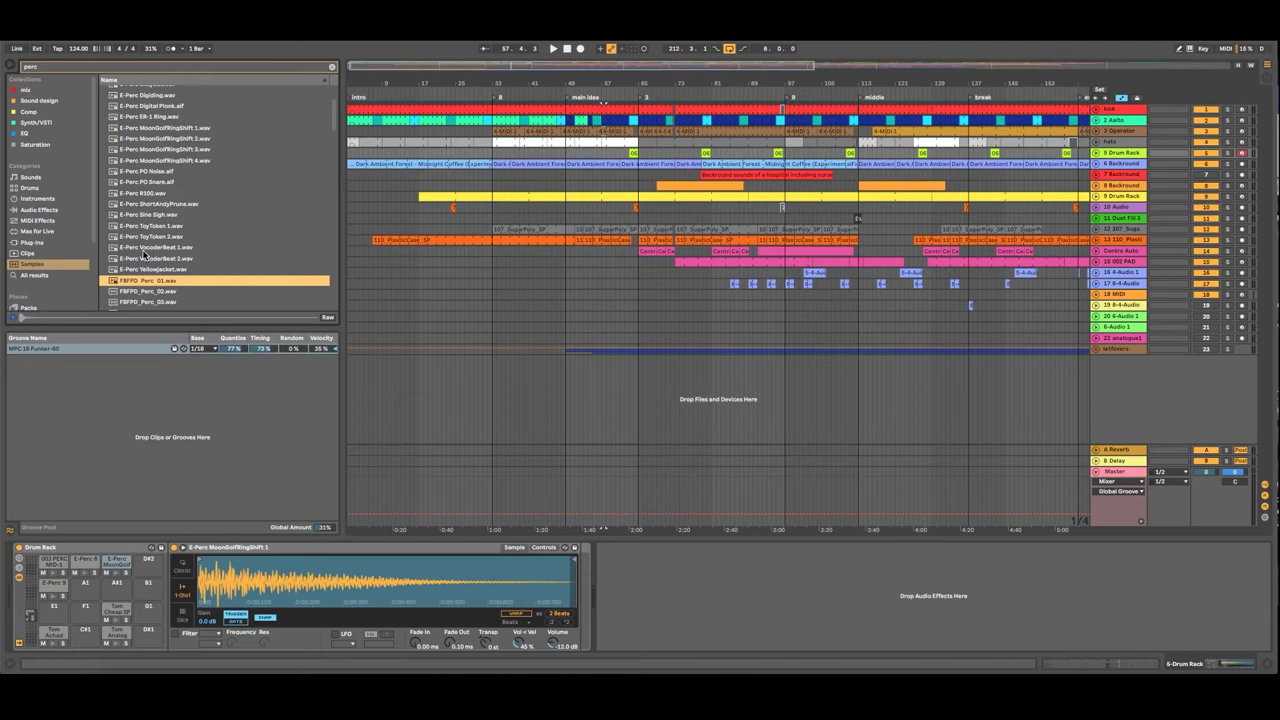
{"action": "left_click", "coordinate": [143, 249]}
{"action": "scroll", "coordinate": [146, 240], "scroll_direction": "down", "scroll_amount": 1}
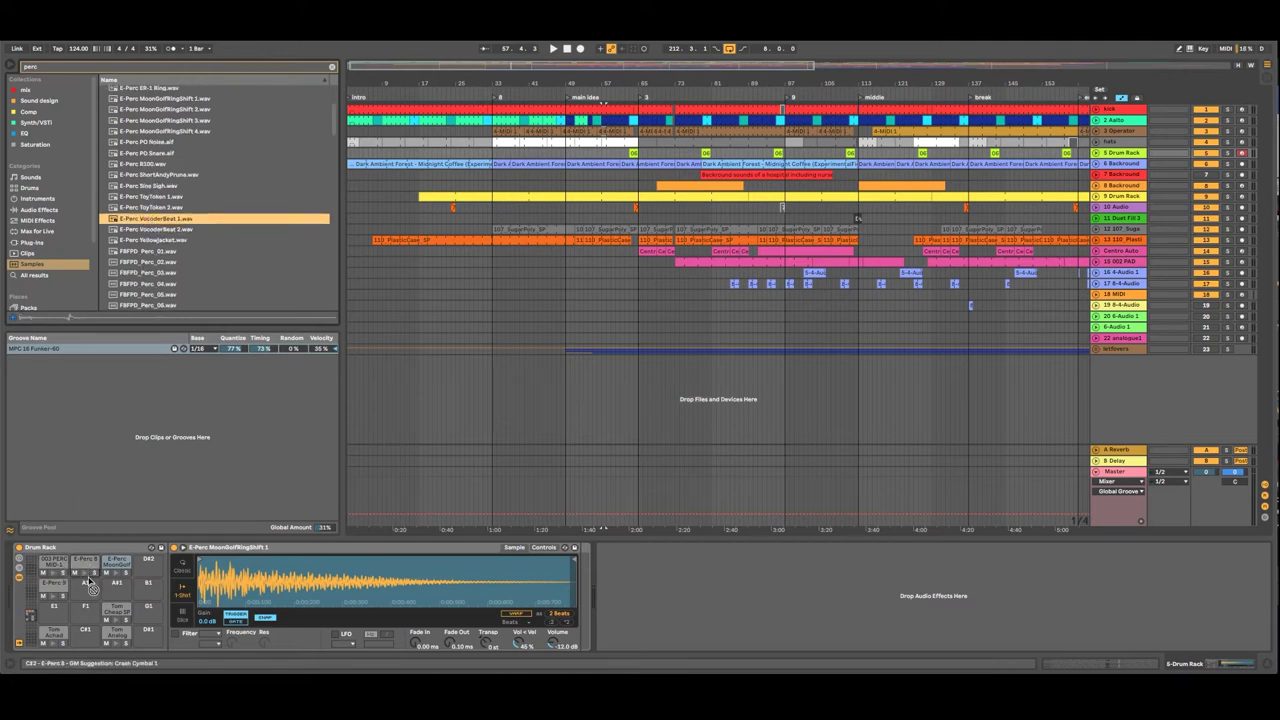
Step: Audition several of the FBFPD_Perc samples, including FBFPD_Perc_26.wav
{"action": "scroll", "coordinate": [166, 235], "scroll_direction": "down", "scroll_amount": 3}
{"action": "left_click", "coordinate": [146, 246]}
{"action": "left_click", "coordinate": [147, 202]}
{"action": "left_click", "coordinate": [149, 268]}
{"action": "left_click", "coordinate": [157, 116]}
{"action": "left_click", "coordinate": [154, 125]}
{"action": "scroll", "coordinate": [143, 208], "scroll_direction": "down", "scroll_amount": 3}
{"action": "left_click", "coordinate": [146, 238]}
{"action": "scroll", "coordinate": [147, 250], "scroll_direction": "down", "scroll_amount": 3}
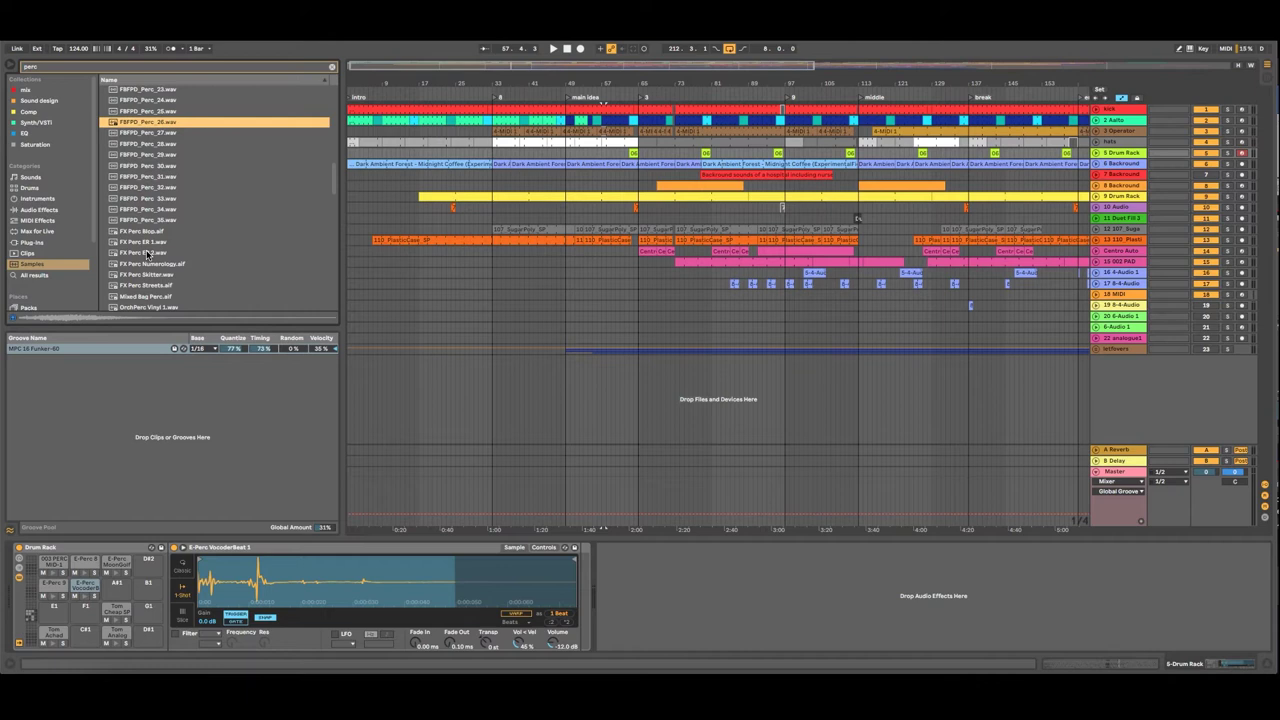
Step: Audition the last FBFPD_Perc samples and the FX Perc samples, such as FX Perc Skitter.wav and FX Perc Numerology.aif
{"action": "left_click", "coordinate": [150, 176]}
{"action": "left_click", "coordinate": [149, 231]}
{"action": "left_click", "coordinate": [149, 274]}
{"action": "left_click", "coordinate": [149, 252]}
{"action": "left_click", "coordinate": [149, 275]}
{"action": "left_click", "coordinate": [149, 263]}
{"action": "left_click", "coordinate": [149, 274]}
{"action": "left_click", "coordinate": [145, 296]}
Step: Audition the OrchPerc Vinyl, Perc African MPC and following Perc samples for more percussion sounds
{"action": "scroll", "coordinate": [145, 296], "scroll_direction": "down", "scroll_amount": 3}
{"action": "left_click", "coordinate": [143, 266]}
{"action": "left_click", "coordinate": [148, 245]}
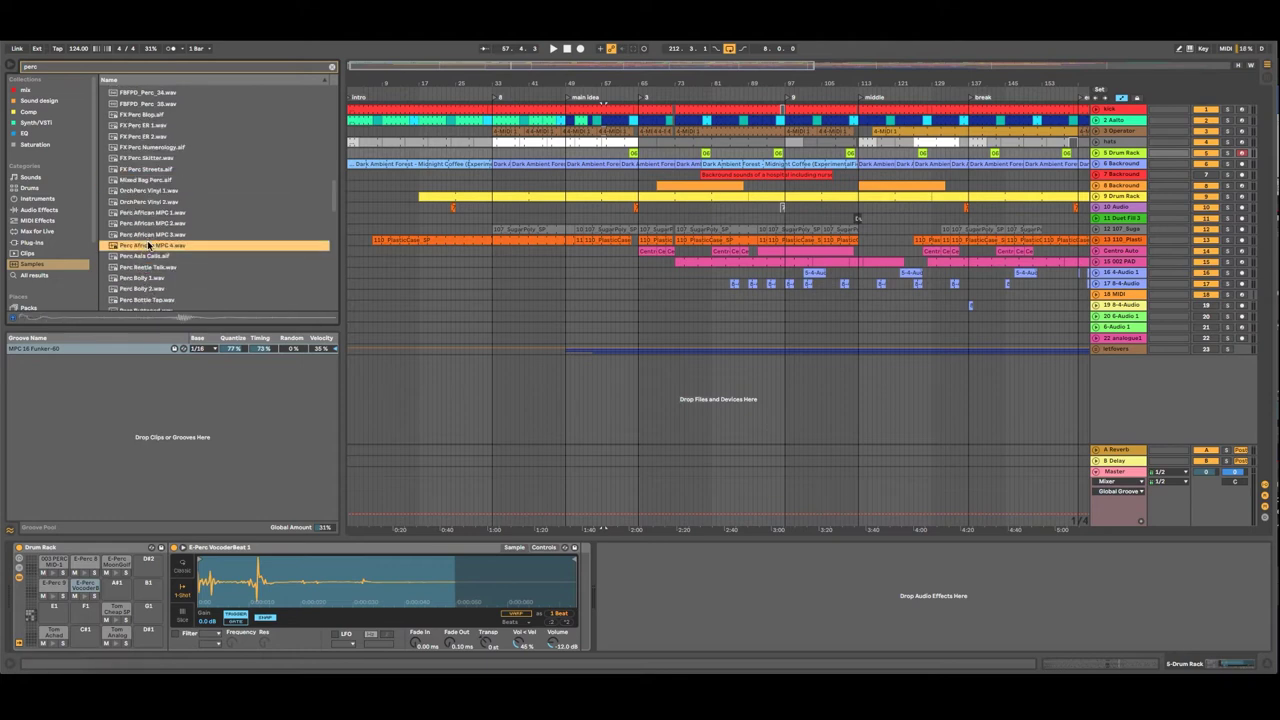
{"action": "left_click", "coordinate": [145, 223]}
{"action": "left_click", "coordinate": [144, 202]}
{"action": "left_click", "coordinate": [138, 267]}
{"action": "scroll", "coordinate": [128, 286], "scroll_direction": "down", "scroll_amount": 2}
{"action": "left_click", "coordinate": [139, 278]}
{"action": "left_click", "coordinate": [148, 256]}
{"action": "left_click", "coordinate": [150, 234]}
{"action": "left_click", "coordinate": [150, 222]}
{"action": "left_click", "coordinate": [145, 256]}
{"action": "left_click", "coordinate": [132, 288]}
{"action": "left_click", "coordinate": [138, 277]}
{"action": "left_click", "coordinate": [138, 298]}
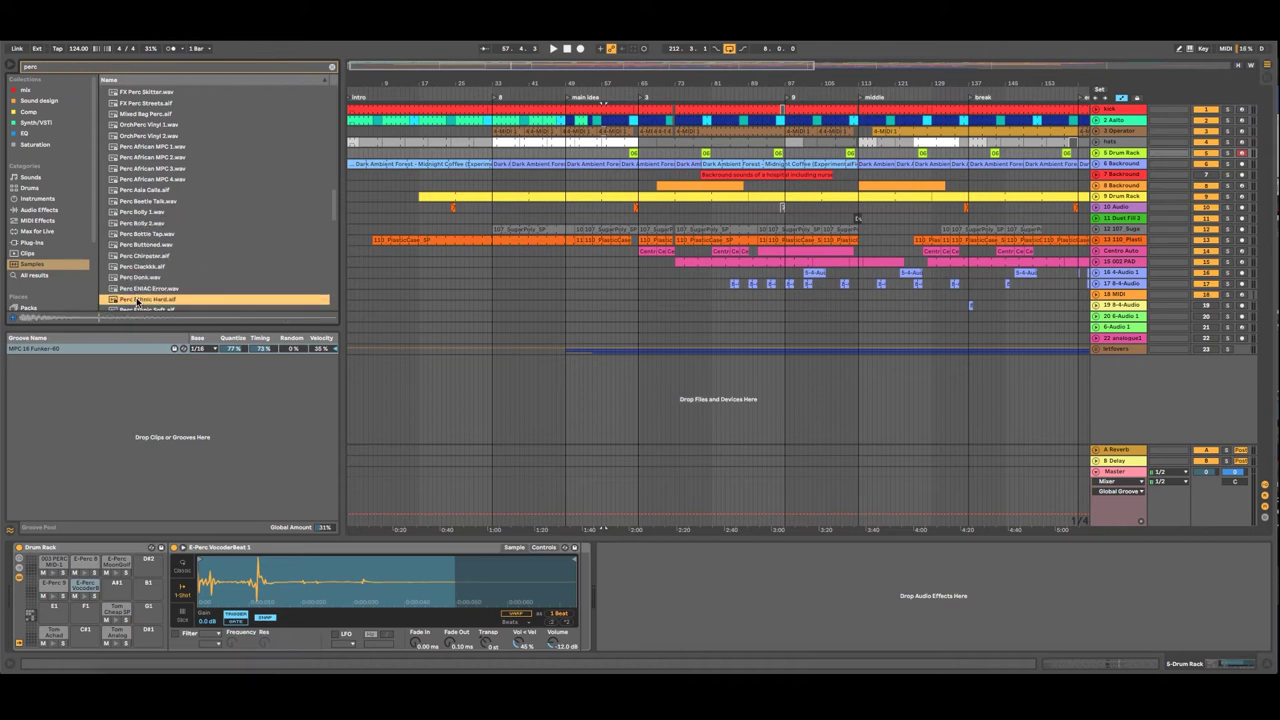
Step: Audition the remaining Perc samples down to Perc Vintage Guiro.aif
{"action": "scroll", "coordinate": [138, 298], "scroll_direction": "down", "scroll_amount": 3}
{"action": "left_click", "coordinate": [138, 250]}
{"action": "left_click", "coordinate": [145, 238]}
{"action": "left_click", "coordinate": [140, 250]}
{"action": "left_click", "coordinate": [140, 271]}
{"action": "left_click", "coordinate": [140, 282]}
{"action": "scroll", "coordinate": [139, 289], "scroll_direction": "down", "scroll_amount": 2}
{"action": "left_click", "coordinate": [142, 252]}
{"action": "left_click", "coordinate": [150, 241]}
{"action": "left_click", "coordinate": [155, 230]}
{"action": "left_click", "coordinate": [147, 252]}
{"action": "left_click", "coordinate": [150, 273]}
{"action": "scroll", "coordinate": [152, 273], "scroll_direction": "down", "scroll_amount": 2}
{"action": "left_click", "coordinate": [163, 279]}
{"action": "left_click", "coordinate": [148, 291]}
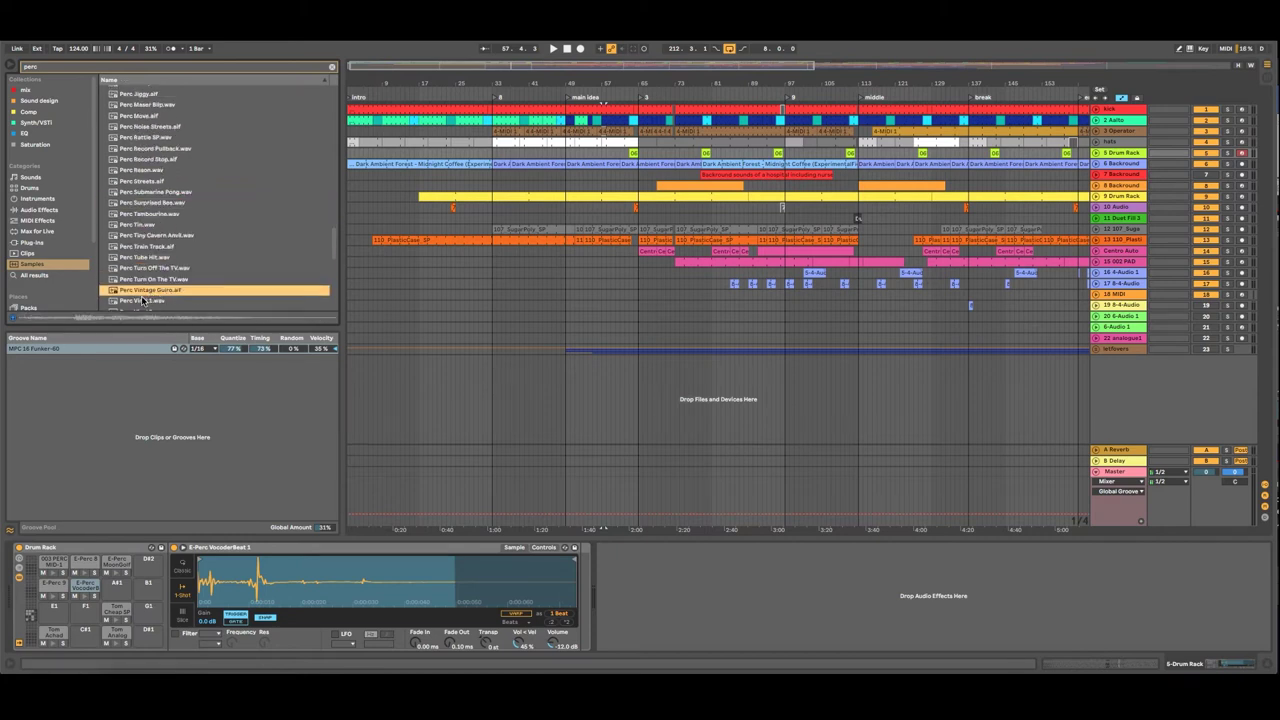
Step: Audition the SF_Probability_Perc samples, including SF_Probability_Perc_Ting.aif, SF_Probability_Perc3.aif and SF_Probability_Perc.aif
{"action": "scroll", "coordinate": [146, 298], "scroll_direction": "down", "scroll_amount": 2}
{"action": "left_click", "coordinate": [142, 286]}
{"action": "left_click", "coordinate": [148, 273]}
{"action": "scroll", "coordinate": [148, 276], "scroll_direction": "down", "scroll_amount": 6}
{"action": "left_click", "coordinate": [150, 276]}
{"action": "left_click", "coordinate": [170, 253]}
{"action": "left_click", "coordinate": [167, 221]}
{"action": "left_click", "coordinate": [164, 188]}
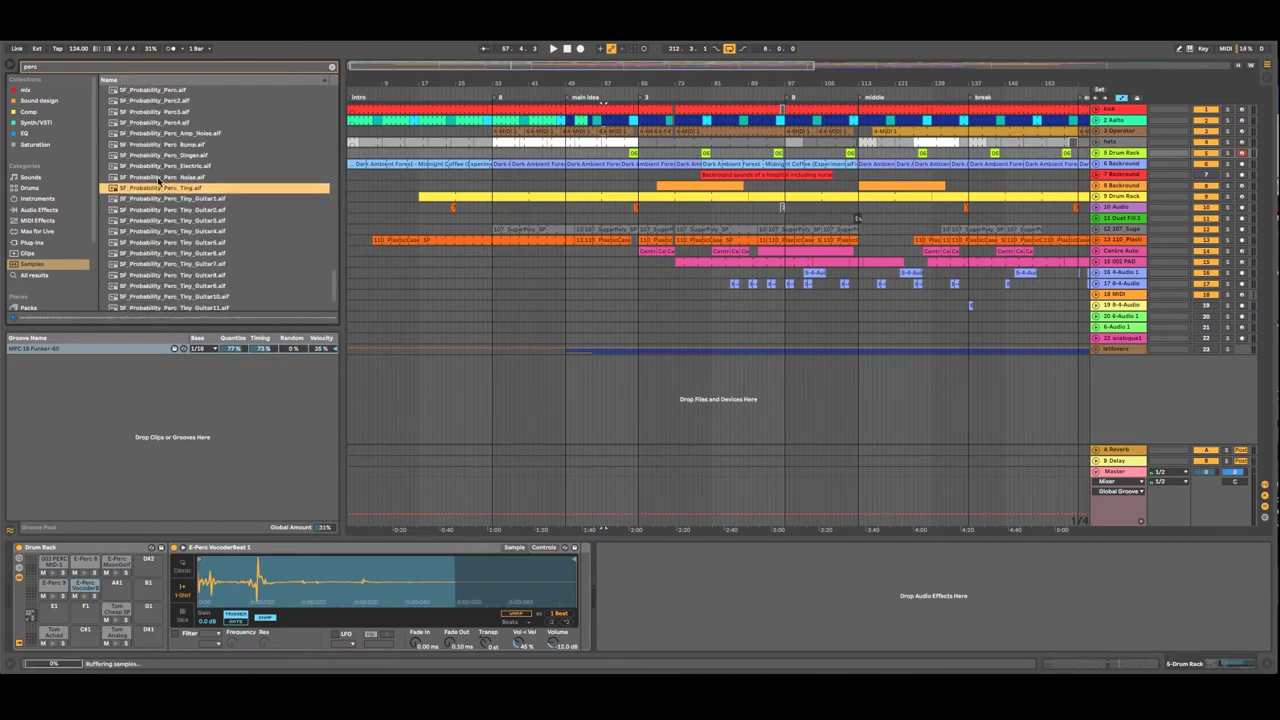
{"action": "left_click", "coordinate": [151, 145]}
{"action": "left_click", "coordinate": [167, 112]}
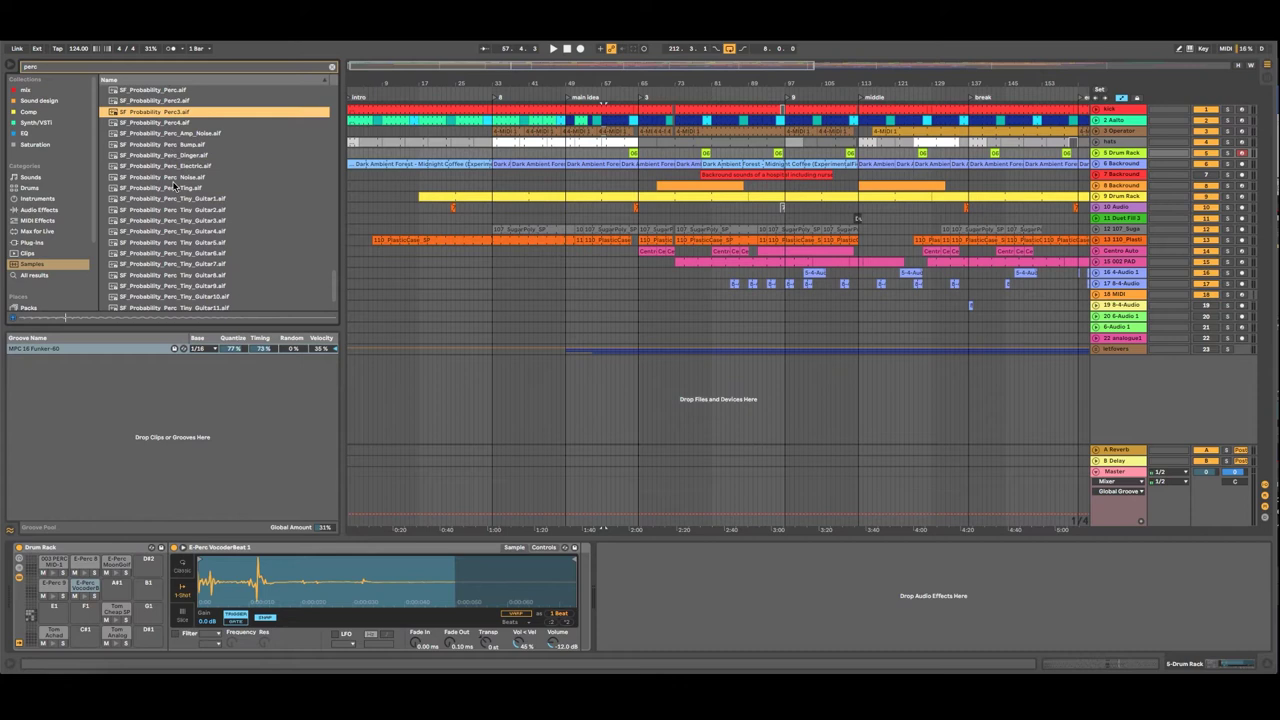
{"action": "left_click", "coordinate": [167, 101]}
{"action": "left_click", "coordinate": [169, 113]}
{"action": "scroll", "coordinate": [162, 112], "scroll_direction": "up", "scroll_amount": 1}
{"action": "left_click", "coordinate": [158, 106]}
{"action": "left_click", "coordinate": [152, 97]}
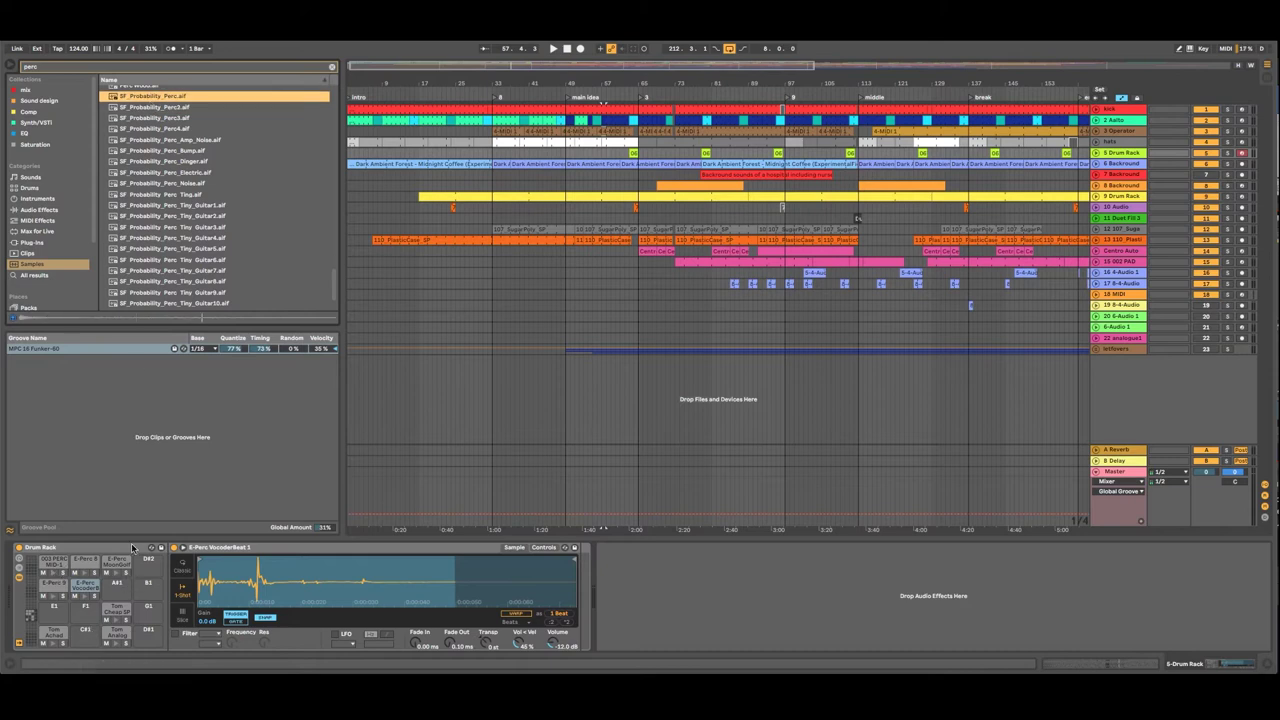
Step: Switch to Session View and create an empty one-bar MIDI clip in scene 10 of the green Drum Rack track
{"action": "key", "text": "Tab"}
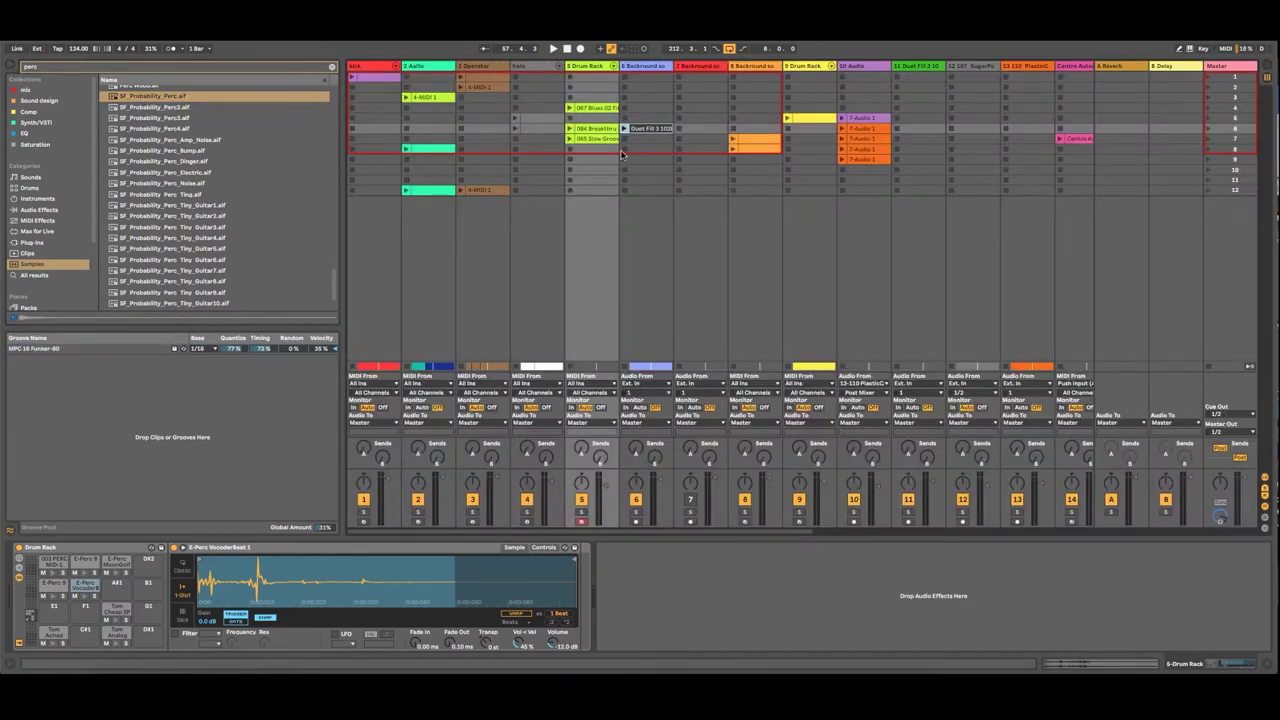
{"action": "double_click", "coordinate": [591, 169]}
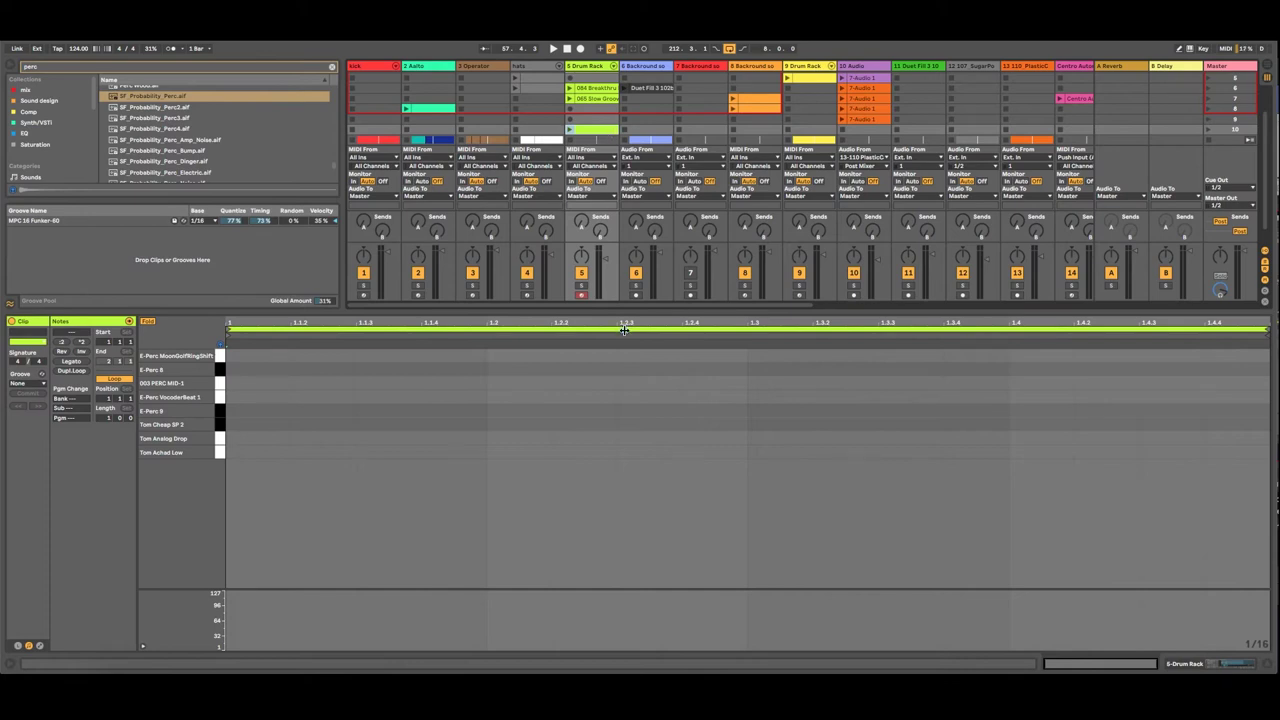
{"action": "left_click_drag", "start_coordinate": [623, 316], "coordinate": [627, 430]}
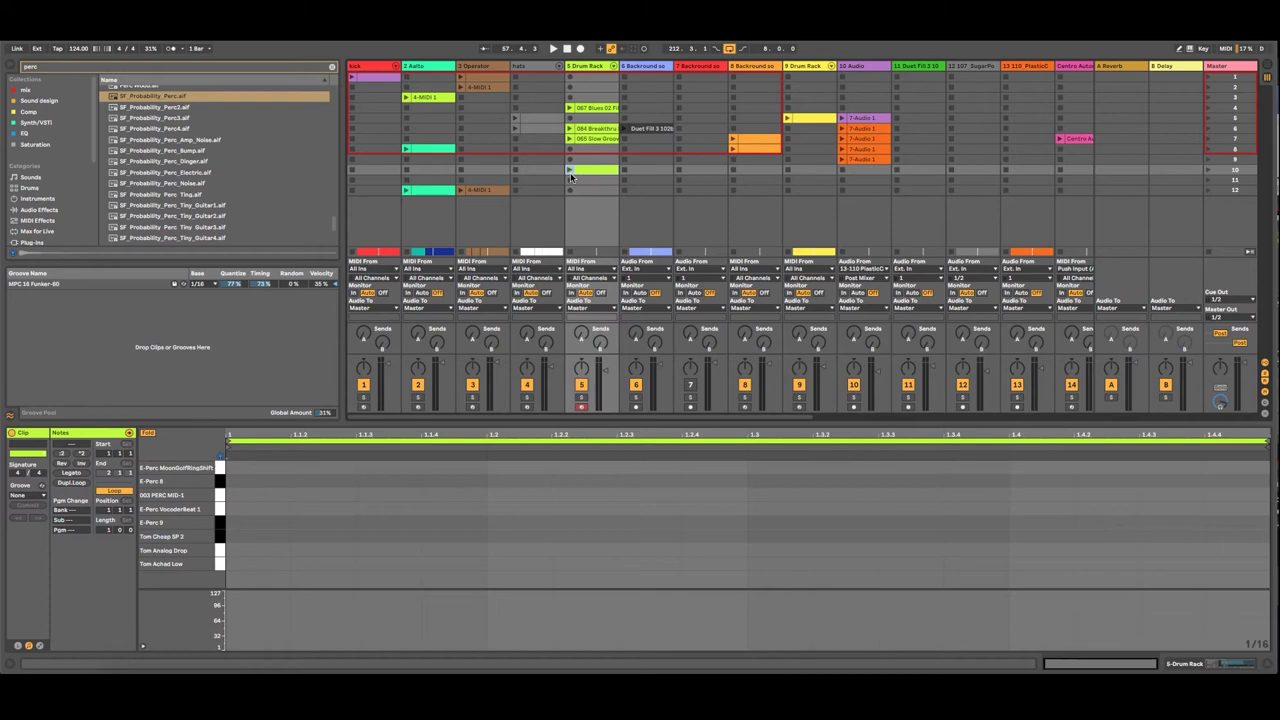
Step: Solo the green Drum Rack track and play its 065 Slow Groove and 064 Breakthru clips
{"action": "left_click", "coordinate": [590, 140]}
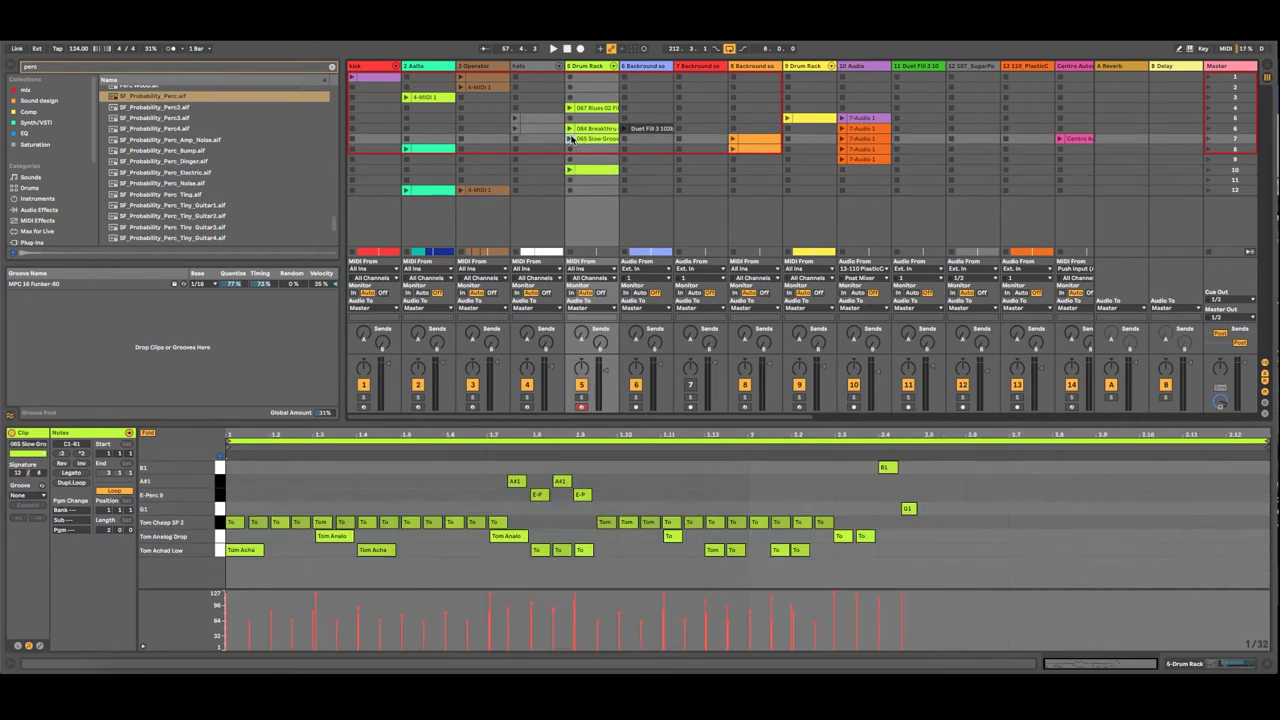
{"action": "left_click", "coordinate": [585, 396]}
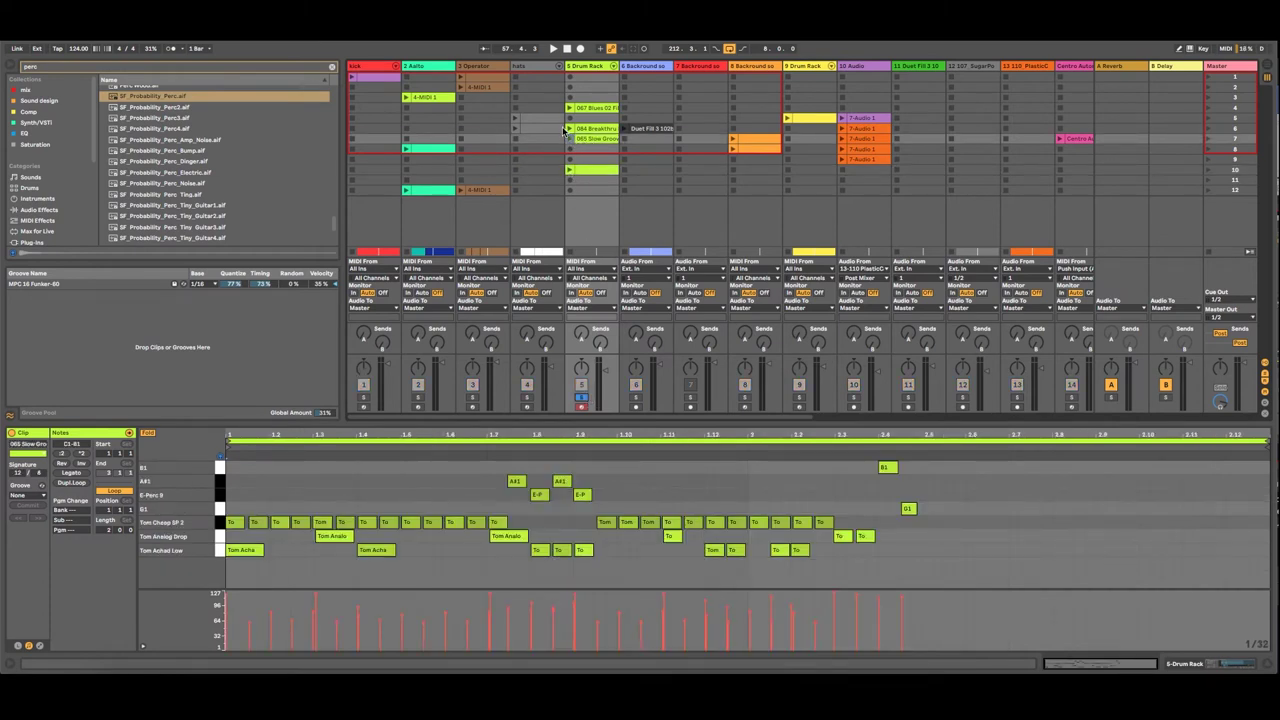
{"action": "left_click", "coordinate": [568, 139]}
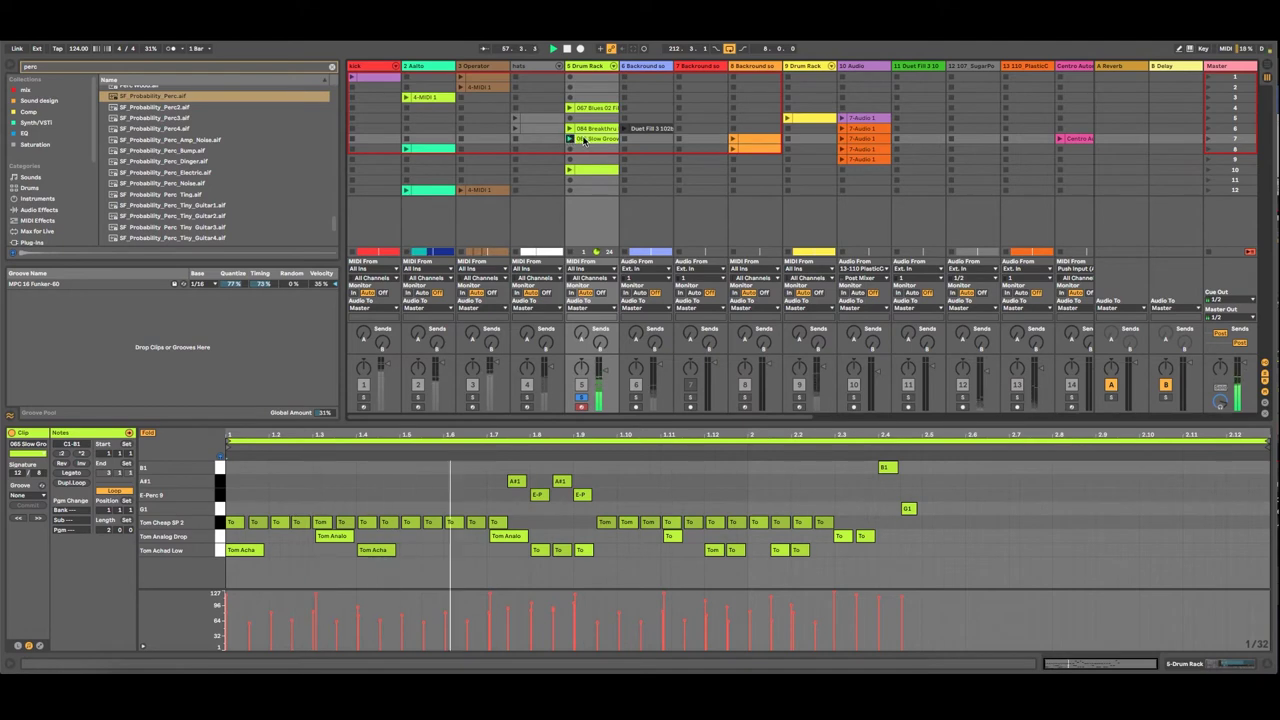
{"action": "left_click", "coordinate": [577, 129]}
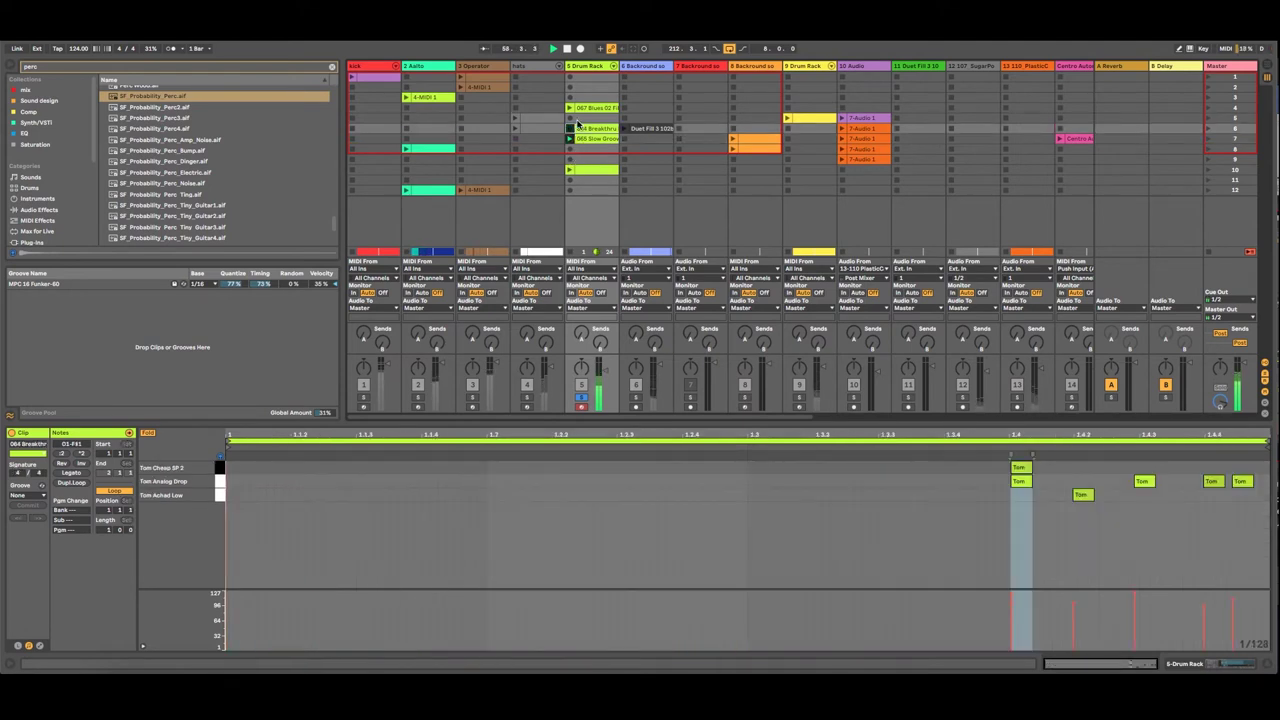
Step: Launch the empty scene 10 clip, enlarge its note editor and preview drum sounds, including E-Perc VocoderBeat 1
{"action": "left_click", "coordinate": [586, 171]}
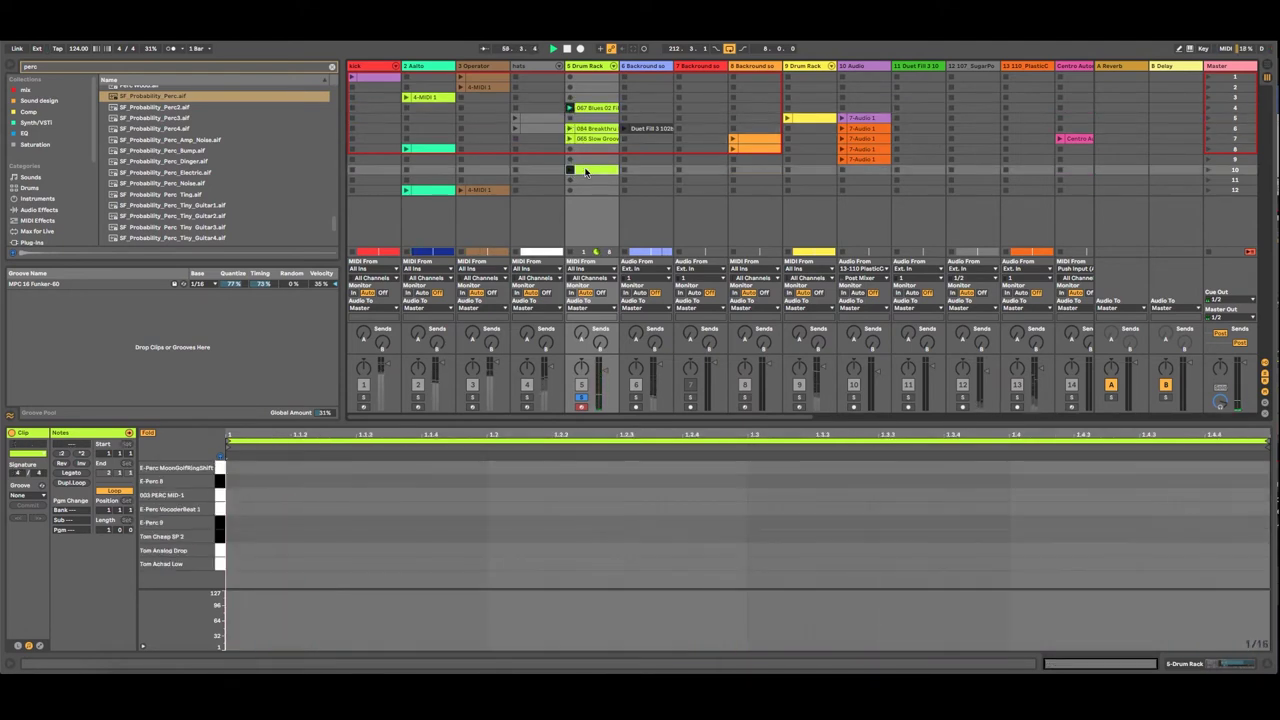
{"action": "left_click", "coordinate": [222, 536]}
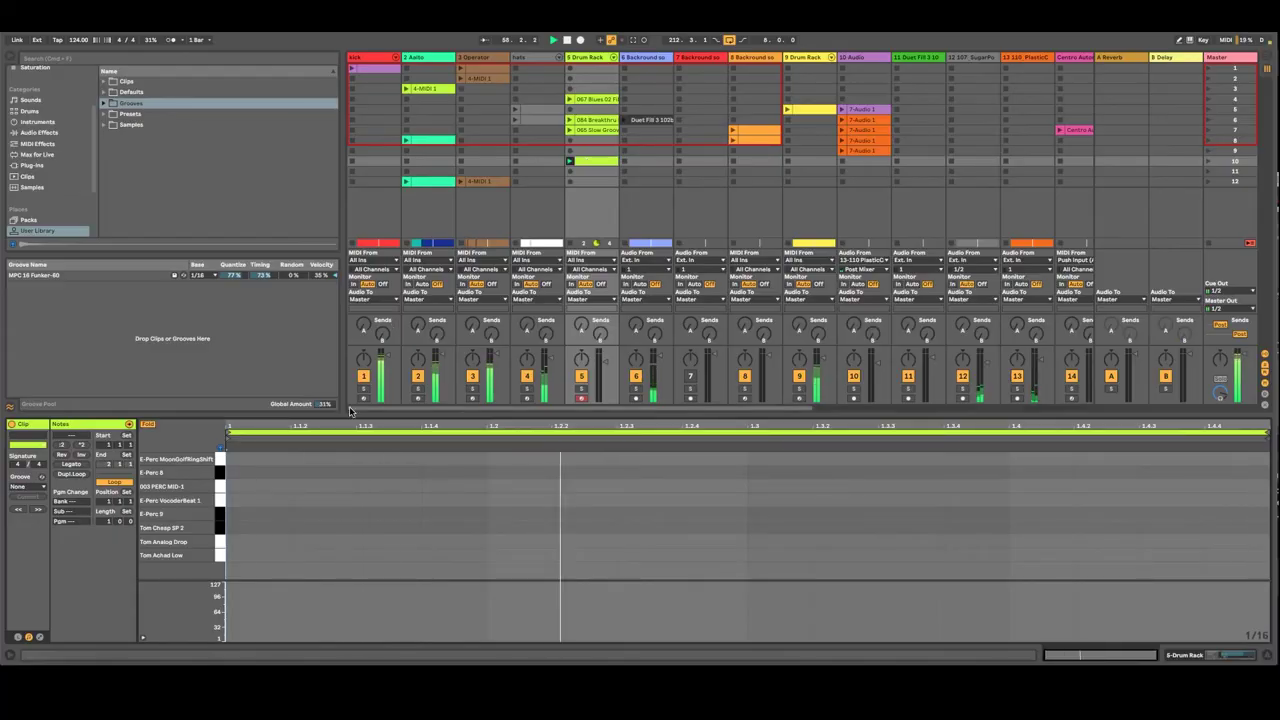
{"action": "left_click_drag", "start_coordinate": [364, 414], "coordinate": [364, 359]}
{"action": "left_click", "coordinate": [220, 405]}
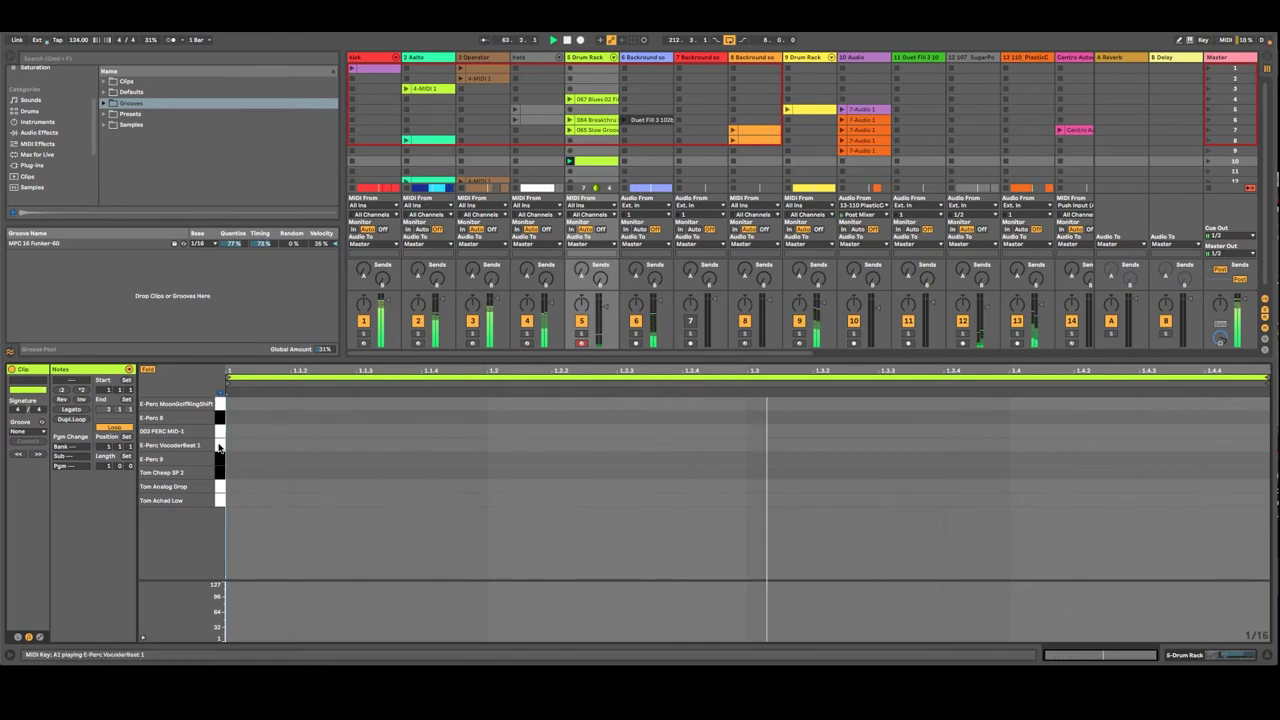
{"action": "left_click", "coordinate": [220, 446]}
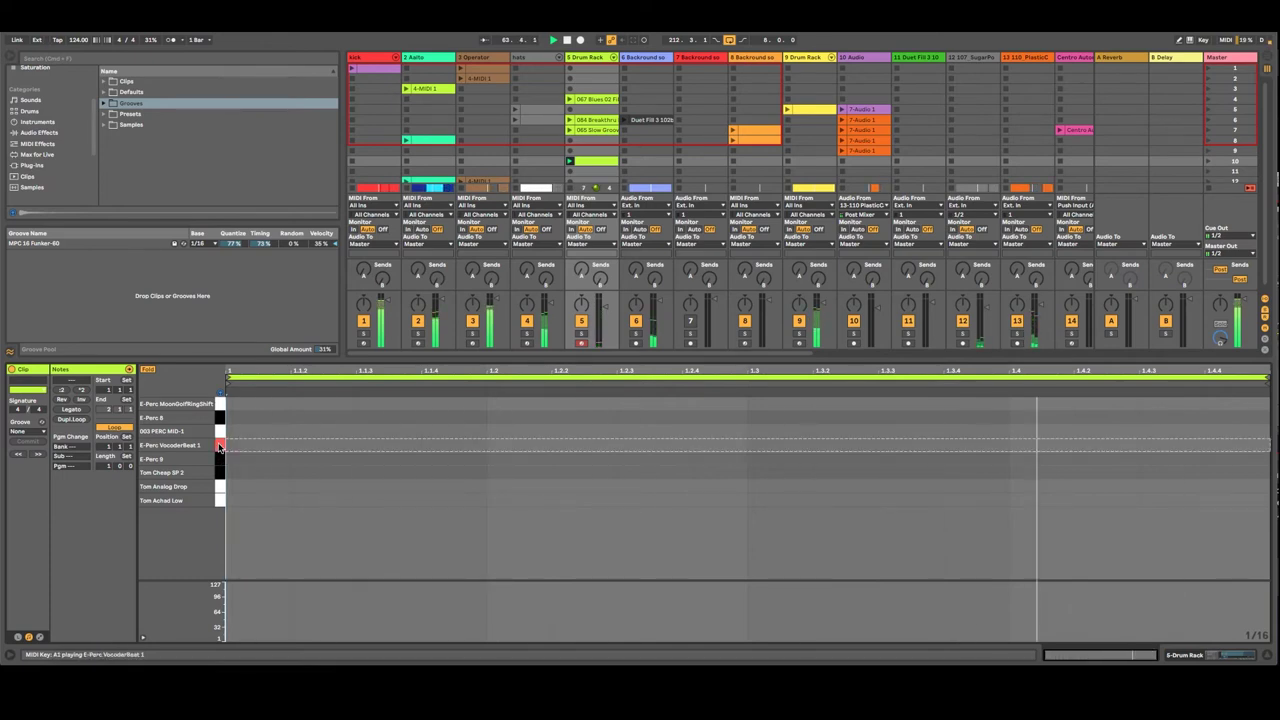
Step: Add an E-Perc VocoderBeat 1 note at 1.2.4 and an E-Perc MoonGolfRingShift 1 note at 1.4.1
{"action": "double_click", "coordinate": [738, 445]}
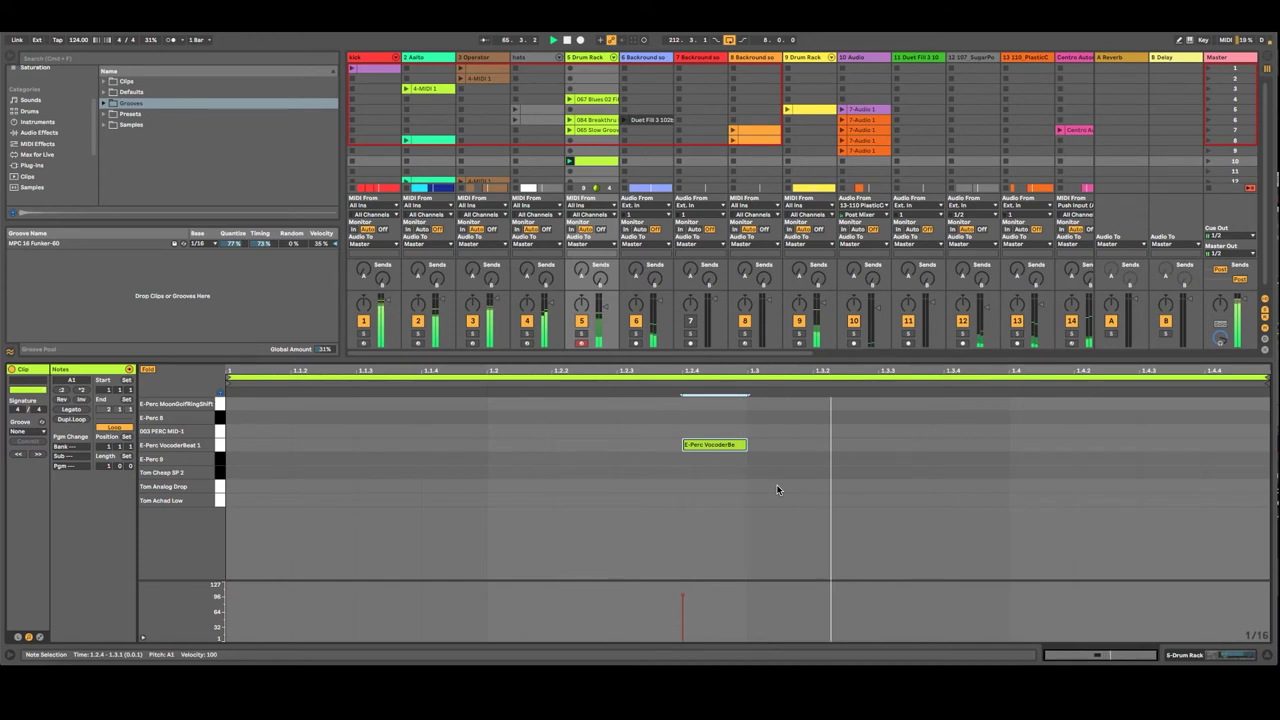
{"action": "left_click", "coordinate": [1018, 404]}
{"action": "double_click", "coordinate": [1018, 403]}
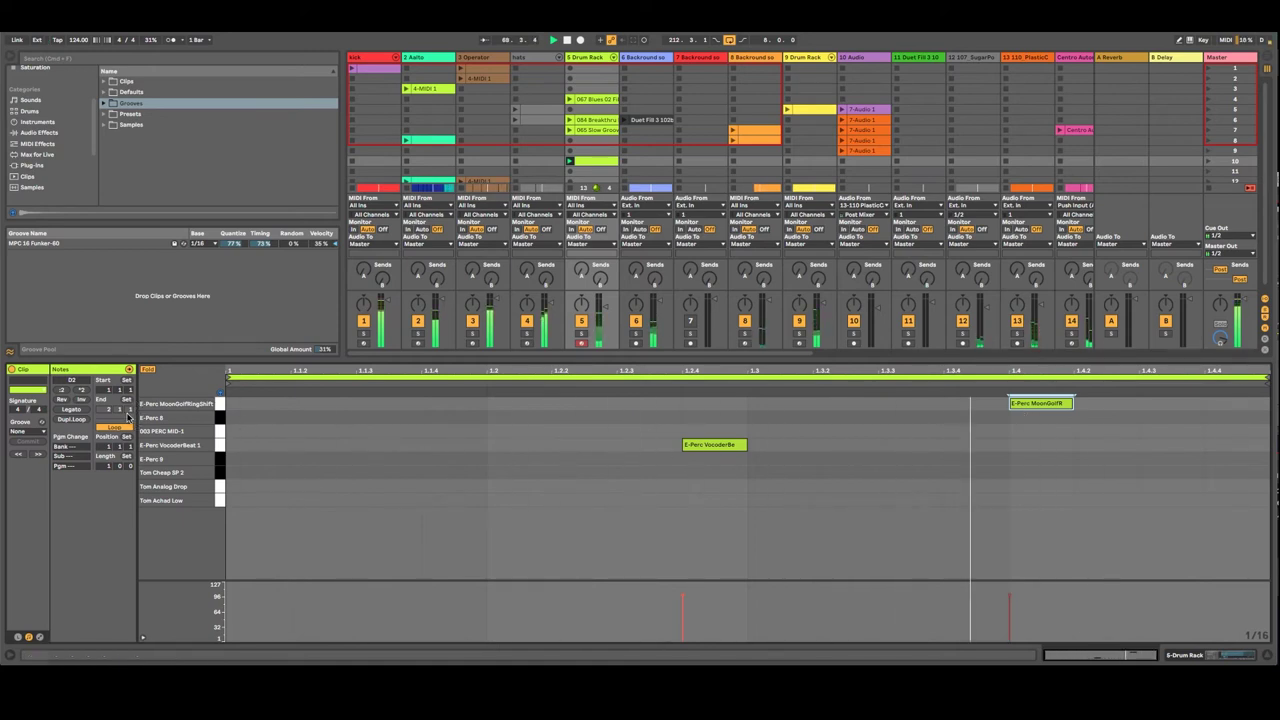
Step: Duplicate the clip loop to two bars and lower both MoonGolfRingShift notes' velocities, making the second one softer
{"action": "left_click", "coordinate": [66, 422]}
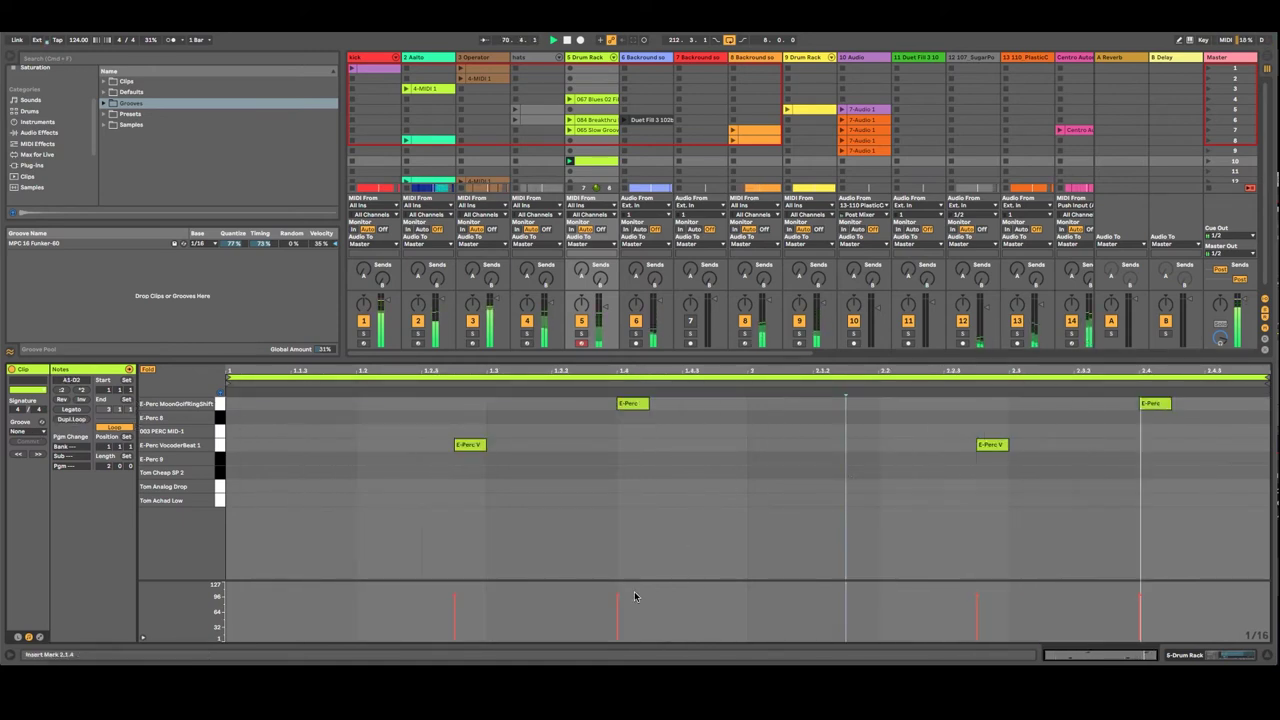
{"action": "left_click_drag", "start_coordinate": [619, 598], "coordinate": [619, 615]}
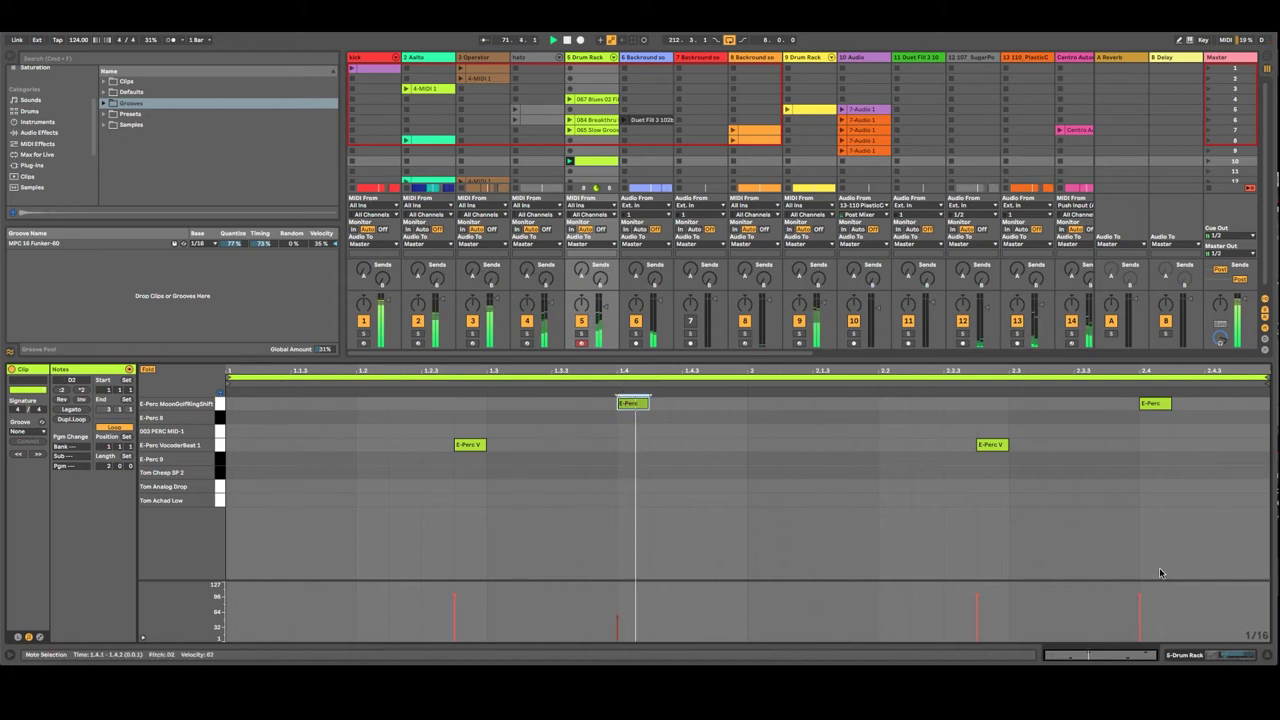
{"action": "left_click_drag", "start_coordinate": [1142, 598], "coordinate": [1142, 623]}
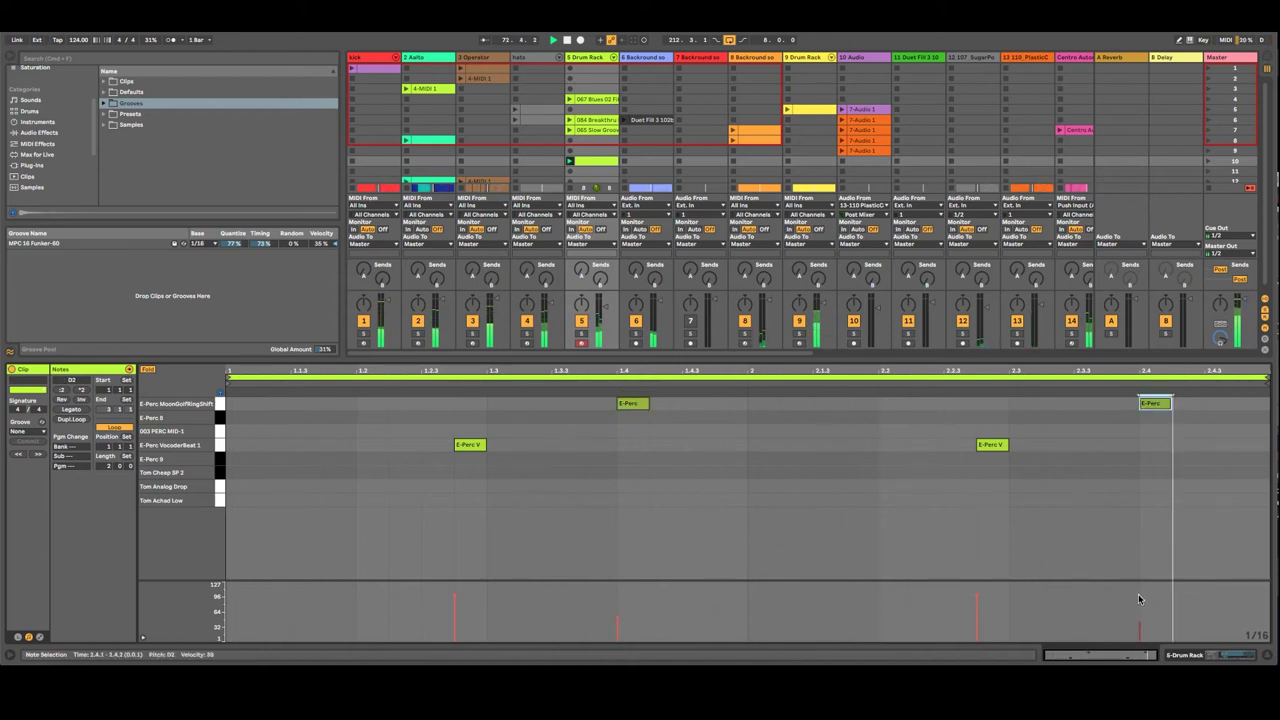
Step: Duplicate the loop to four bars and delete the MoonGolfRingShift notes at 2.4.1 and 4.4.1
{"action": "left_click", "coordinate": [70, 420]}
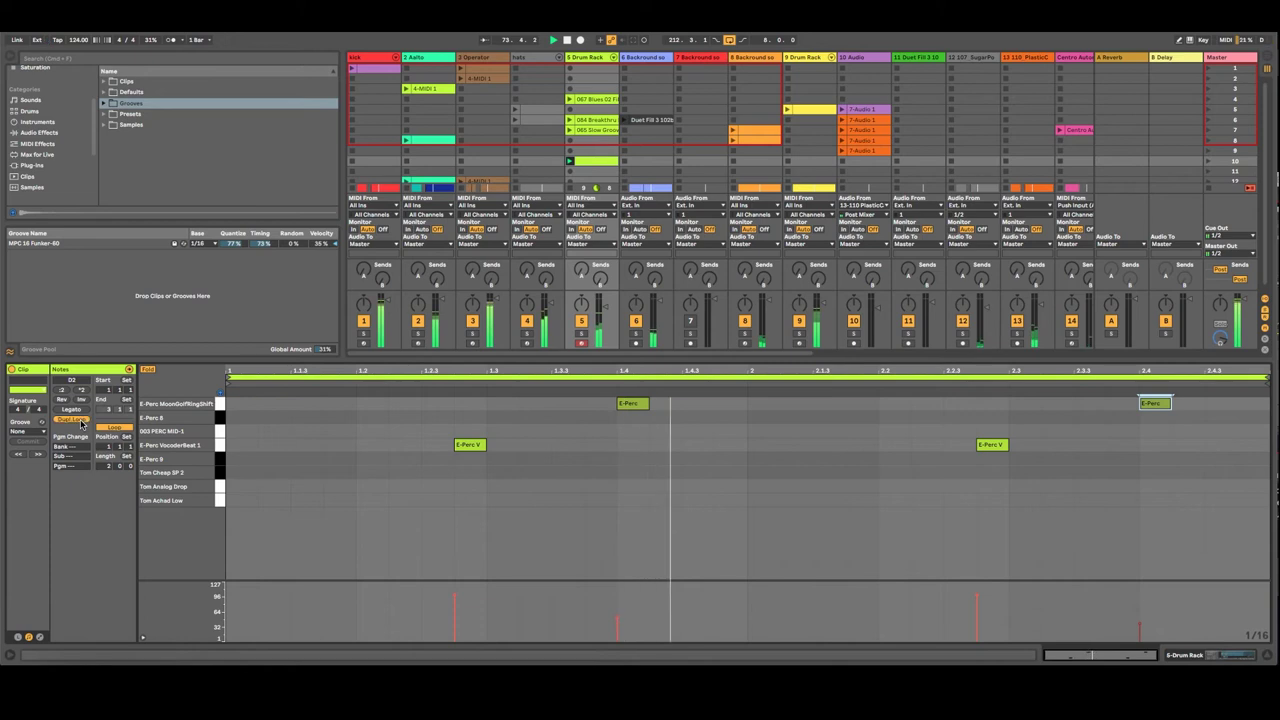
{"action": "double_click", "coordinate": [689, 403]}
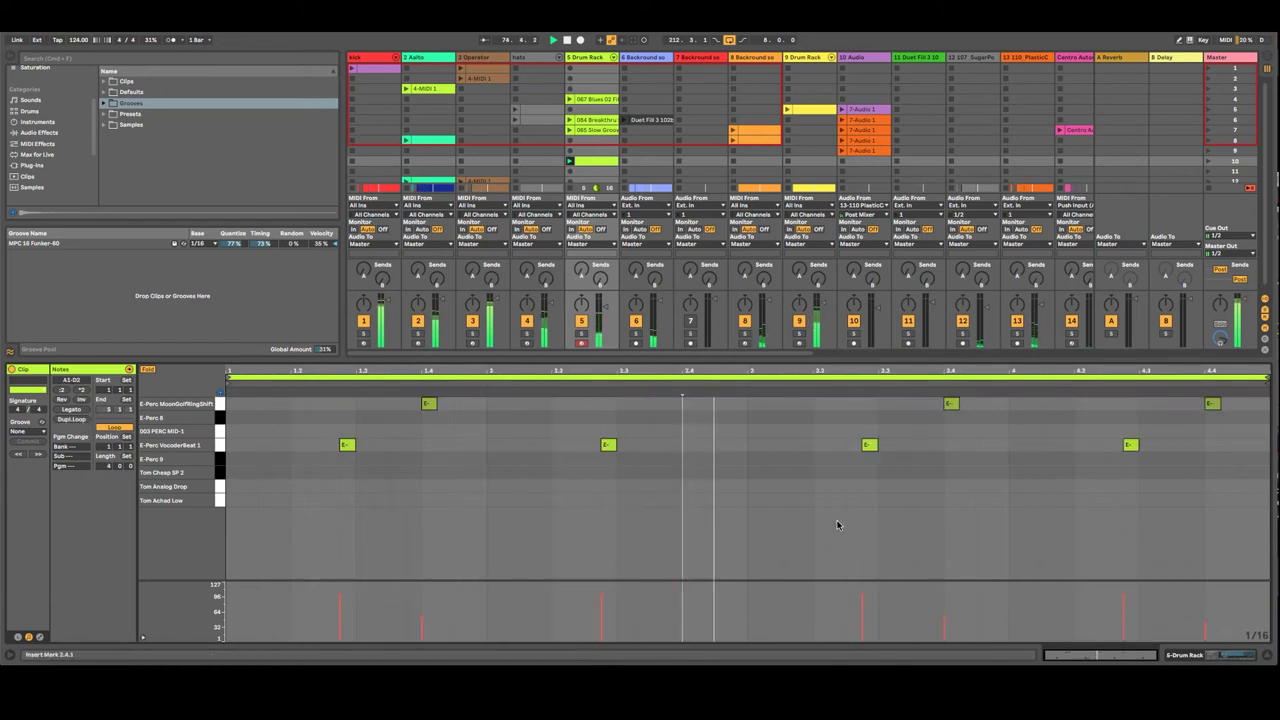
{"action": "double_click", "coordinate": [1212, 403]}
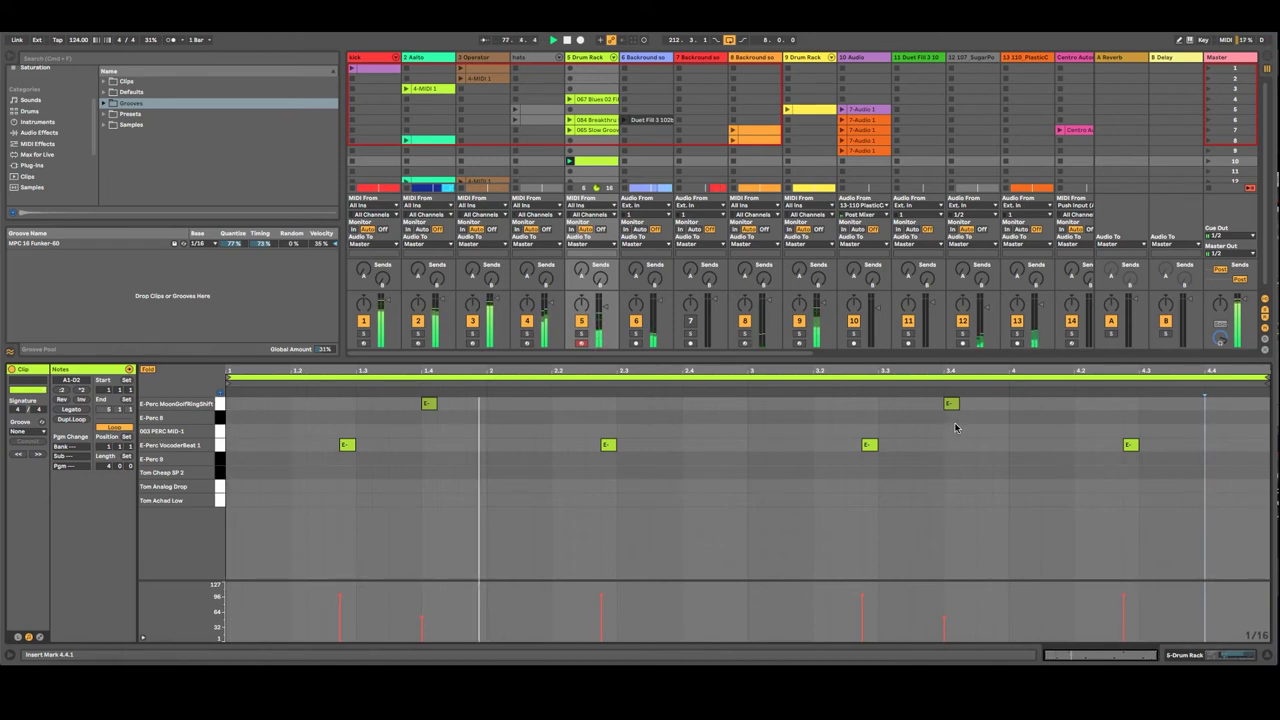
Step: Move the two E-Perc MoonGolfRingShift 1 notes to 1.4.3 and 3.4.3, and slightly raise the second note's velocity
{"action": "left_click", "coordinate": [428, 402]}
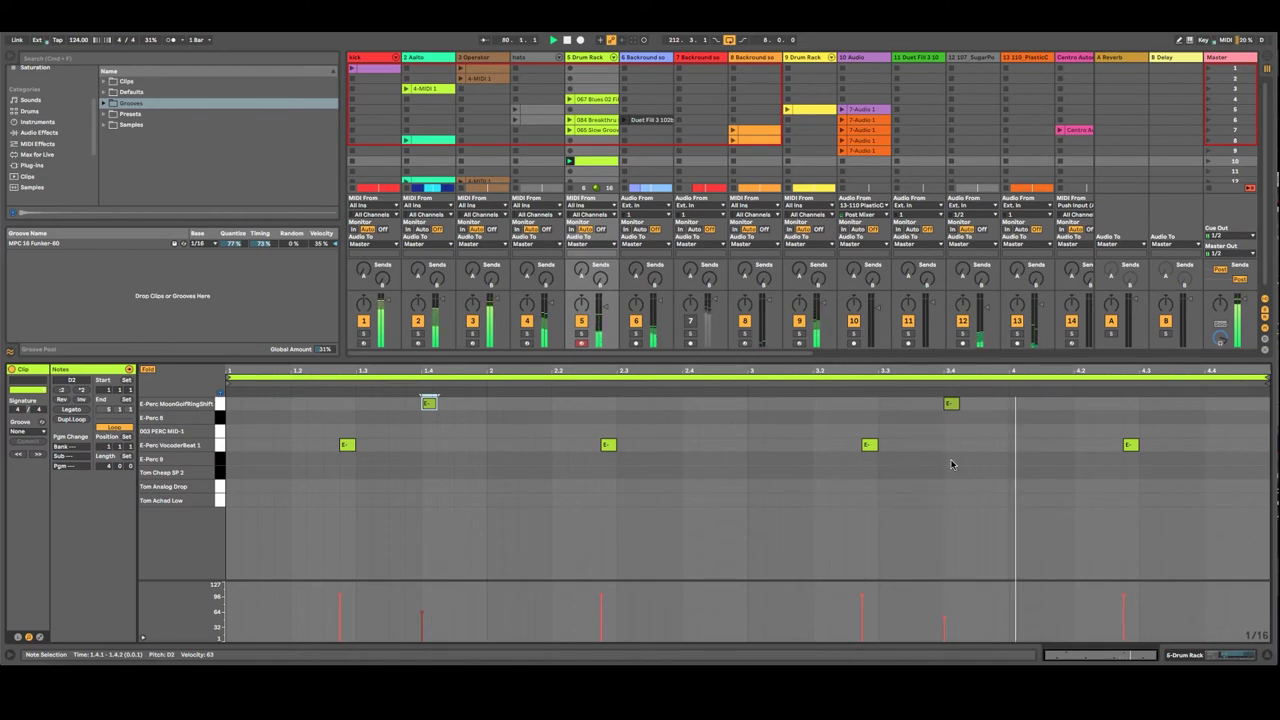
{"action": "left_click_drag", "start_coordinate": [428, 402], "coordinate": [461, 402]}
{"action": "left_click_drag", "start_coordinate": [950, 404], "coordinate": [984, 424]}
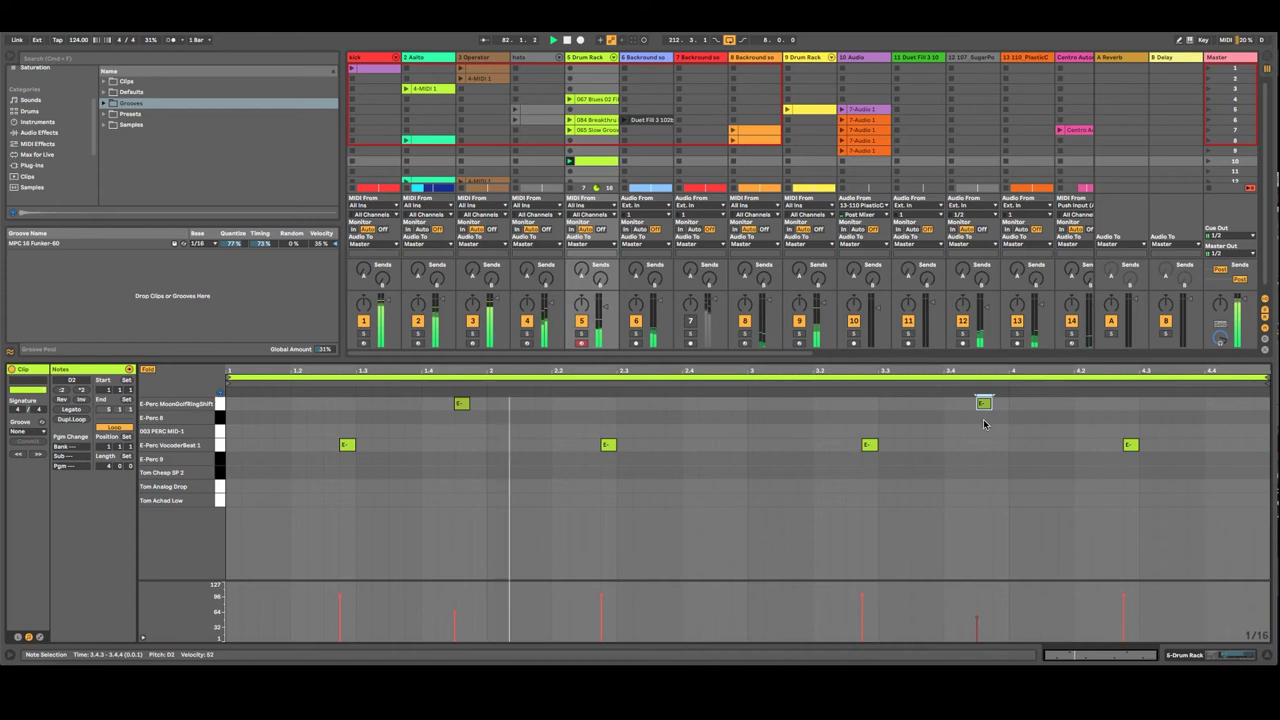
{"action": "mouse_move", "coordinate": [460, 403]}
{"action": "left_mouse_down"}
{"action": "mouse_move", "coordinate": [494, 412]}
{"action": "mouse_move", "coordinate": [470, 414]}
{"action": "left_mouse_up"}
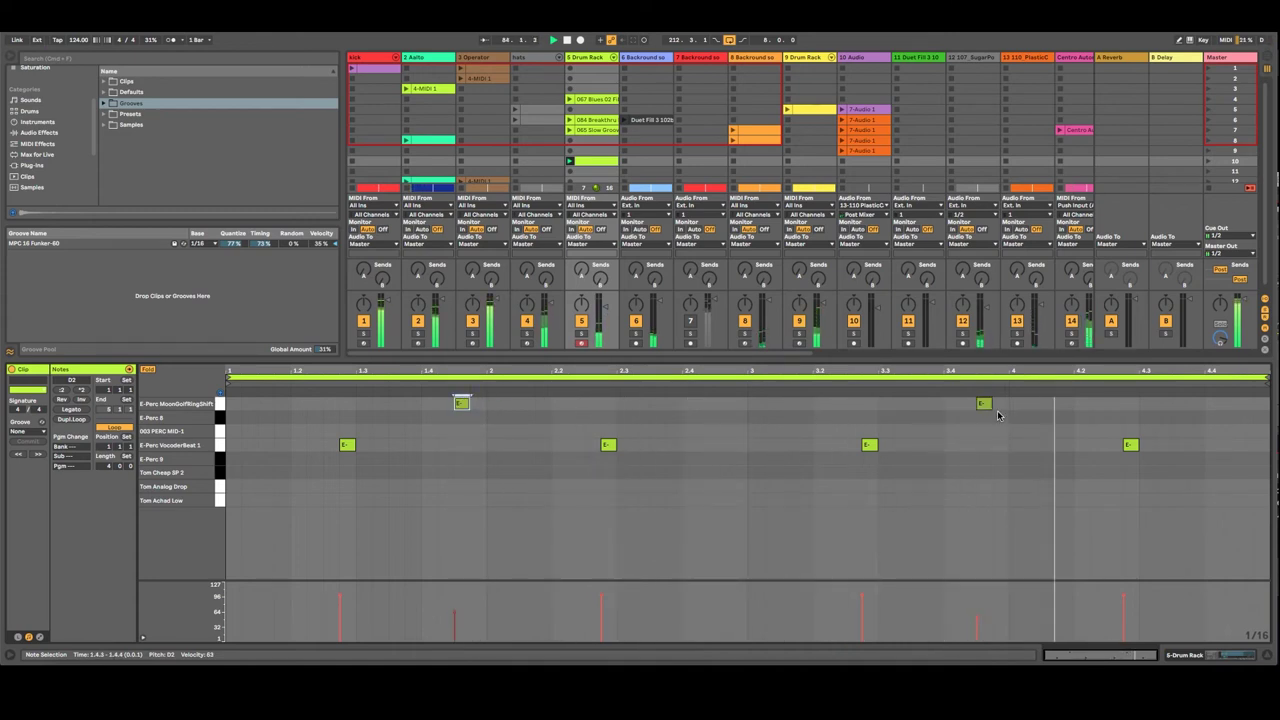
{"action": "left_click", "coordinate": [977, 616]}
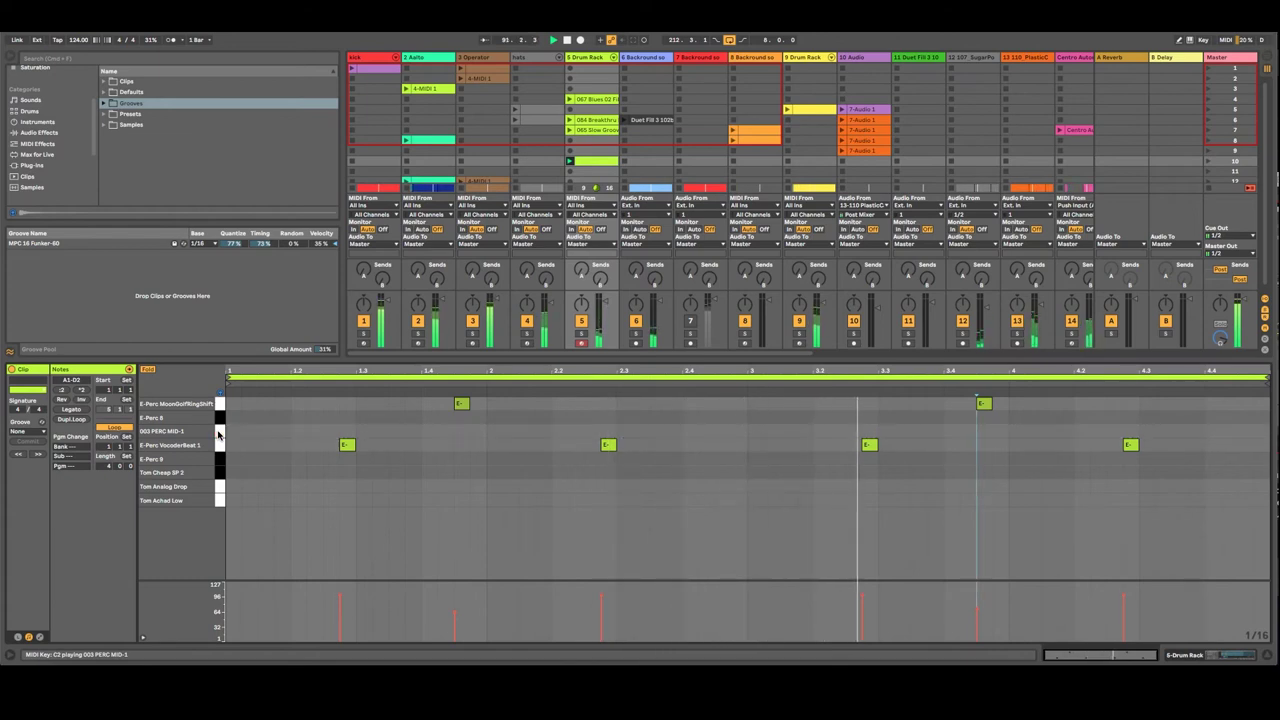
Step: Draw four consecutive sixteenth notes on 003 PERC MID-1 from 1.3.2 to 1.4.2
{"action": "left_click_drag", "start_coordinate": [391, 437], "coordinate": [415, 435]}
{"action": "left_click", "coordinate": [416, 435]}
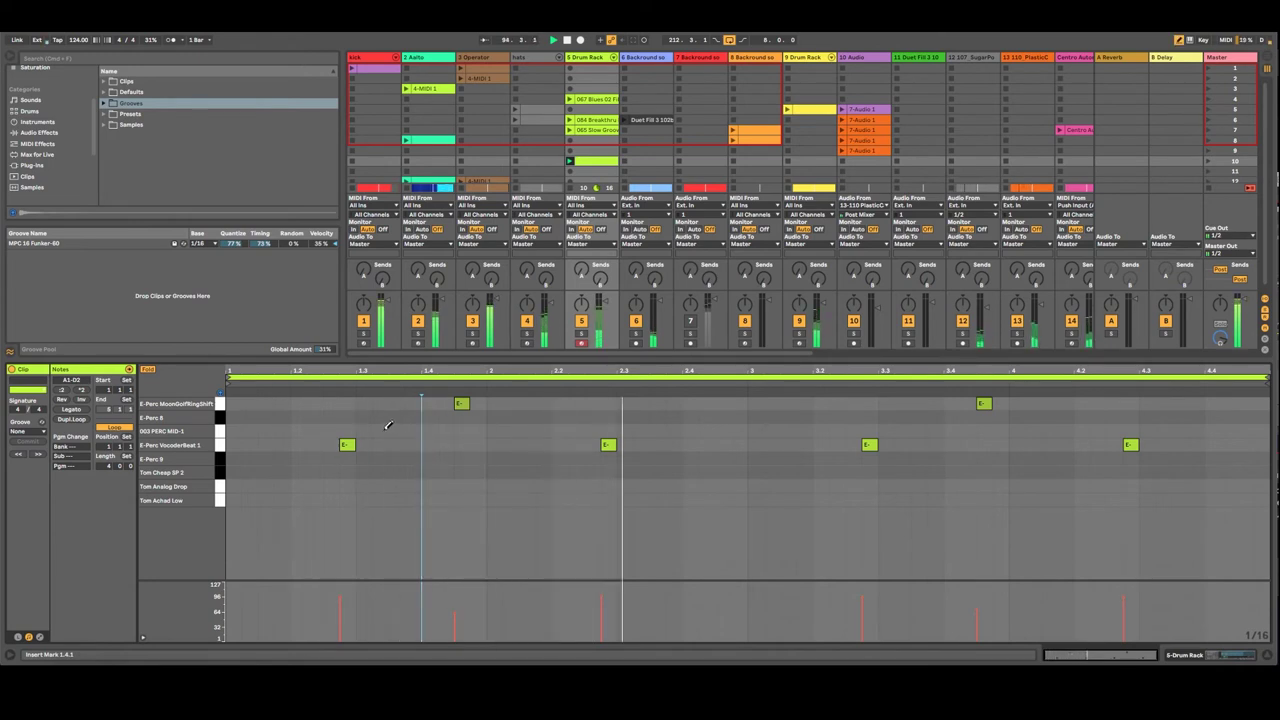
{"action": "key", "text": "b"}
{"action": "left_click_drag", "start_coordinate": [381, 430], "coordinate": [427, 431]}
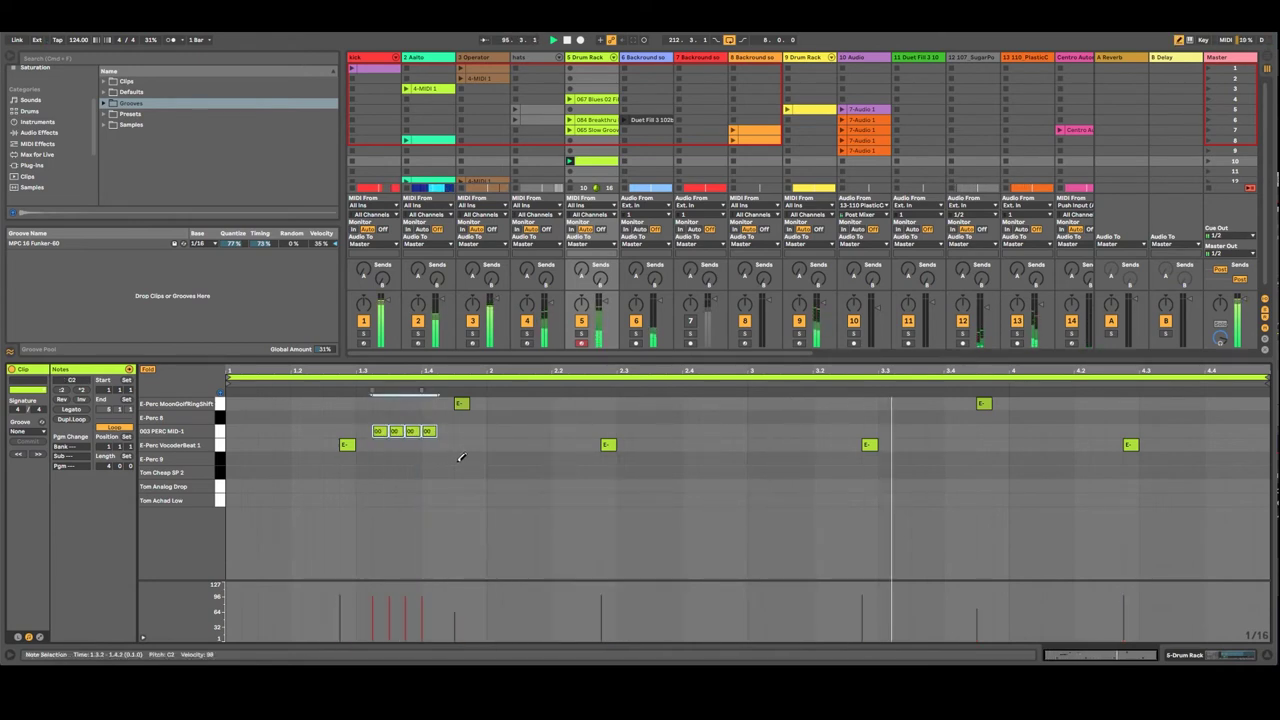
{"action": "left_click", "coordinate": [373, 518]}
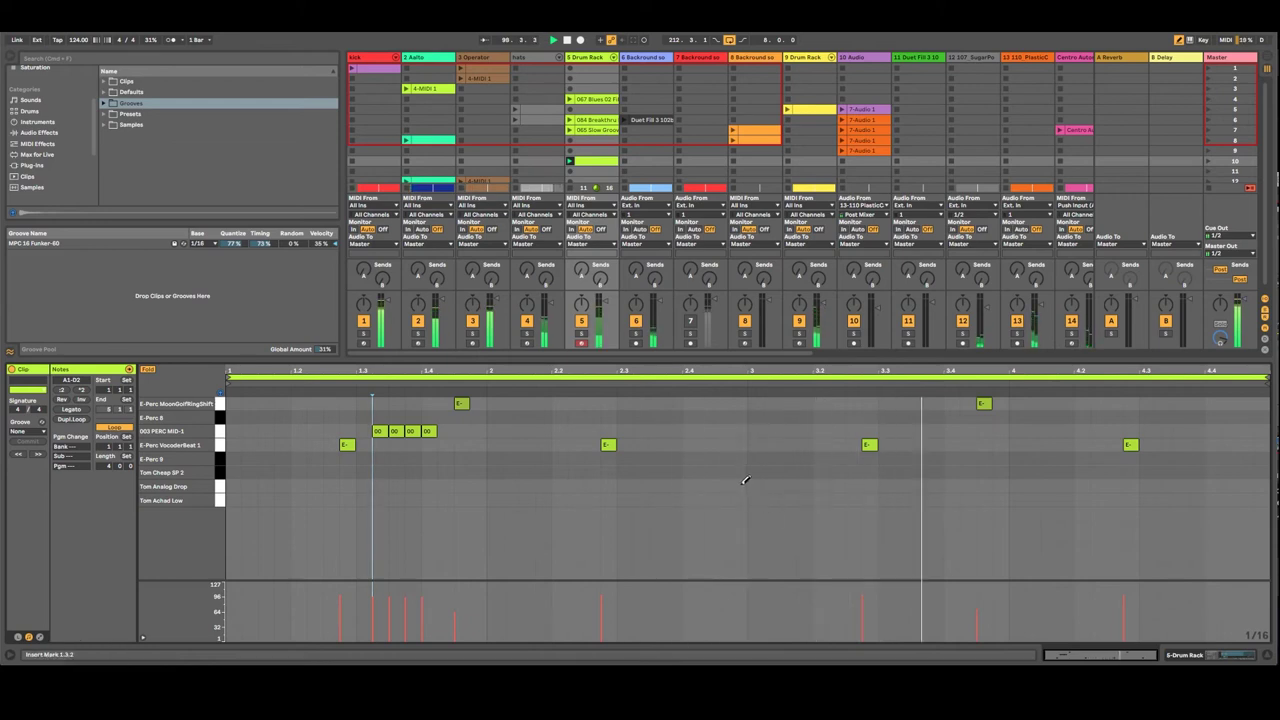
Step: Add Tom Analog Drop notes at 2.4.3 and 2.4.4, and Tom Achad Low notes at 3.3.3 and 4.2.3
{"action": "left_click_drag", "start_coordinate": [722, 486], "coordinate": [740, 486]}
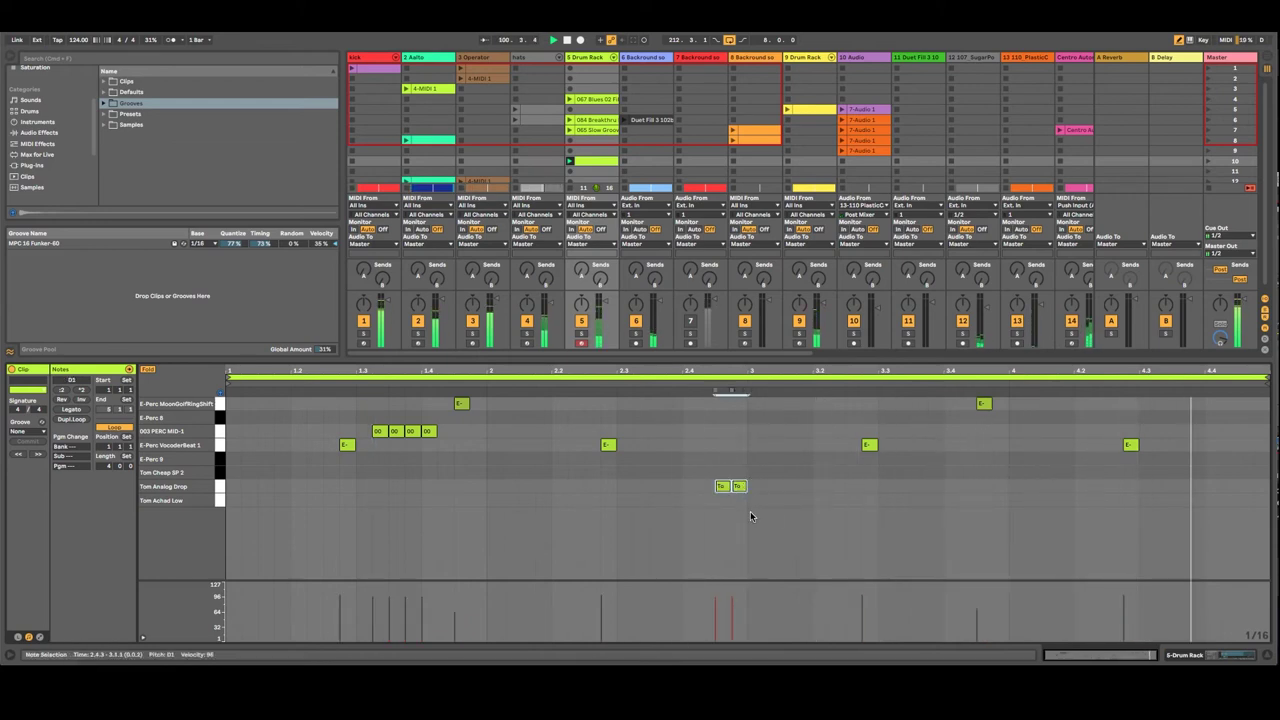
{"action": "left_click", "coordinate": [722, 521]}
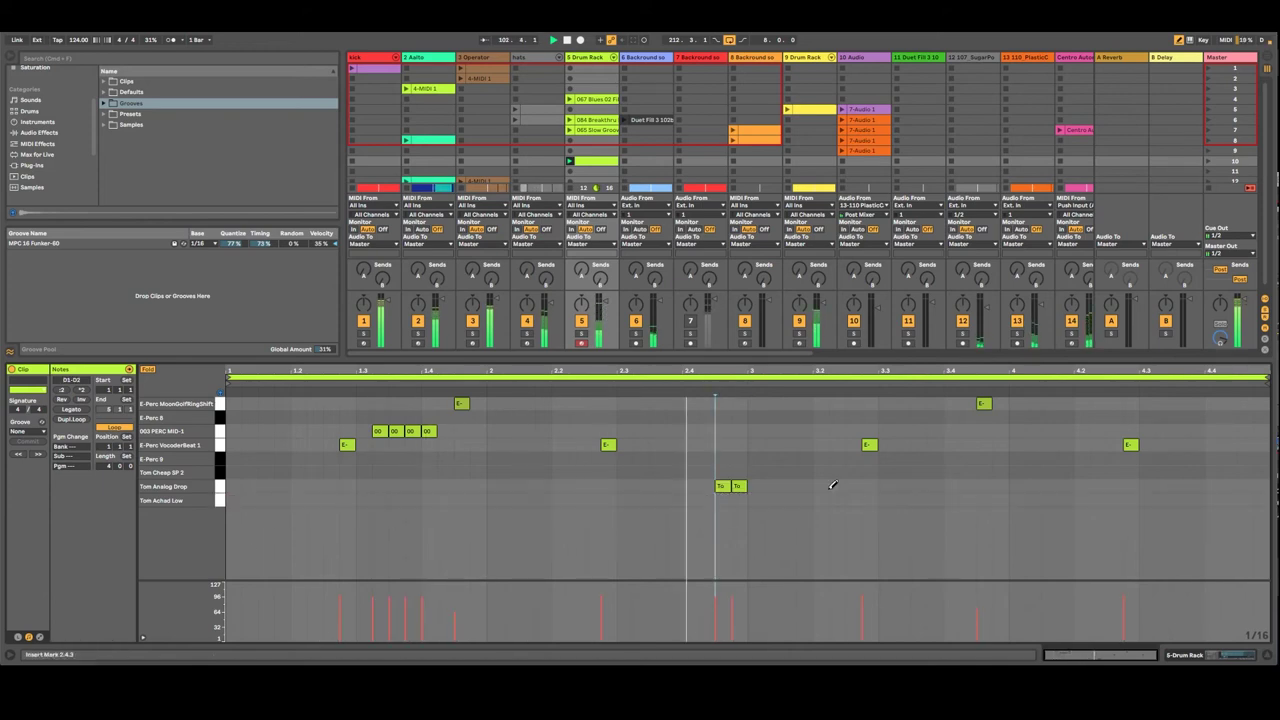
{"action": "left_click", "coordinate": [926, 497]}
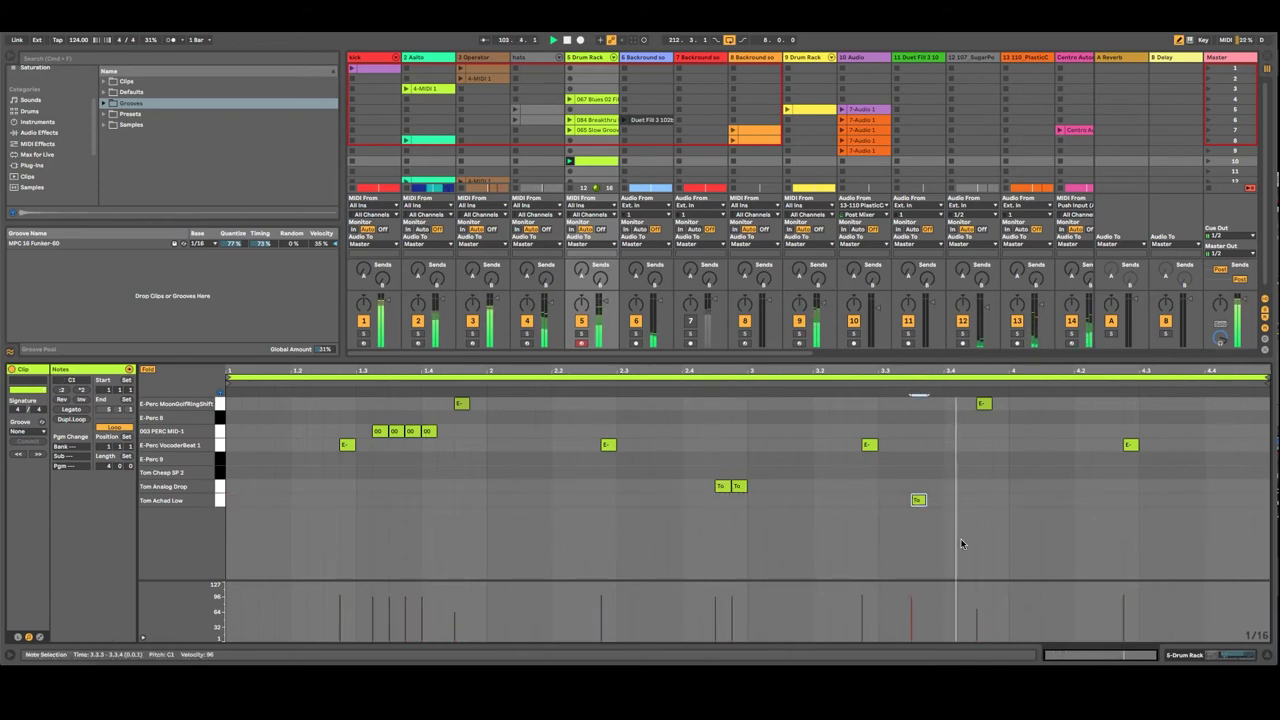
{"action": "left_click", "coordinate": [1114, 499]}
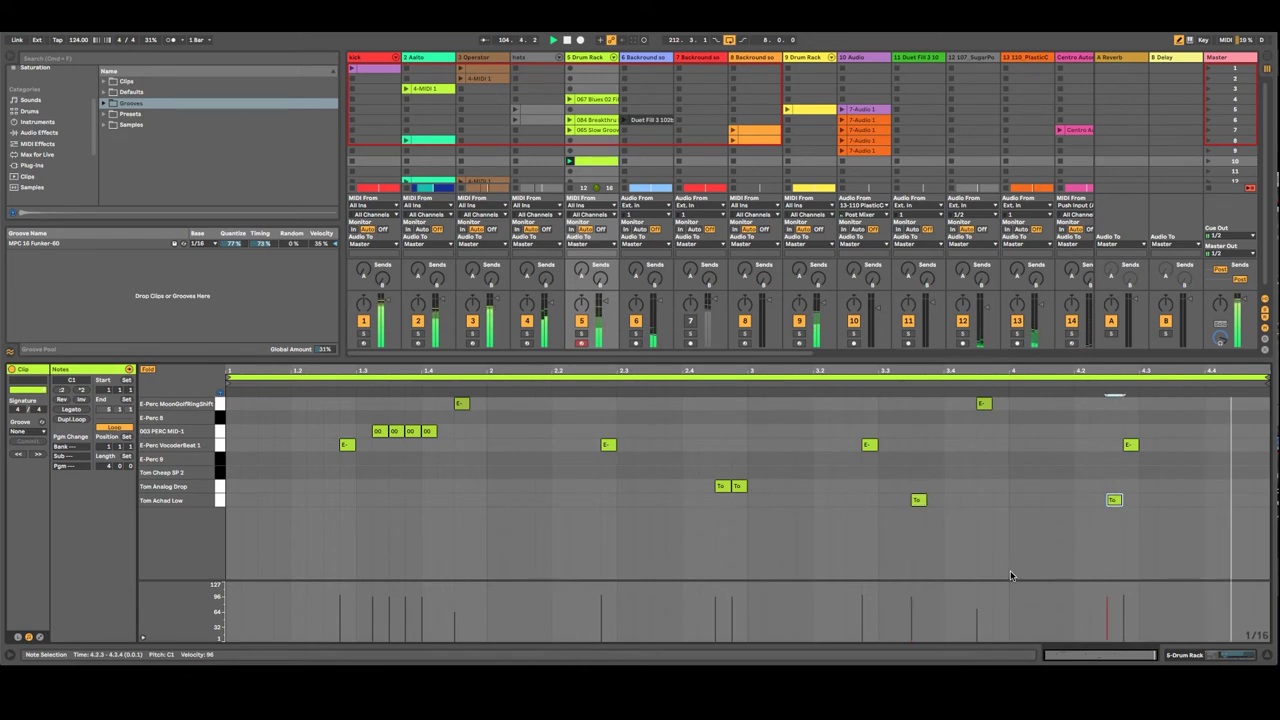
Step: Check the drum rack's tom pads and shorten the E-Perc 9 sample with a fade out of 28.3 ms
{"action": "double_click", "coordinate": [586, 57]}
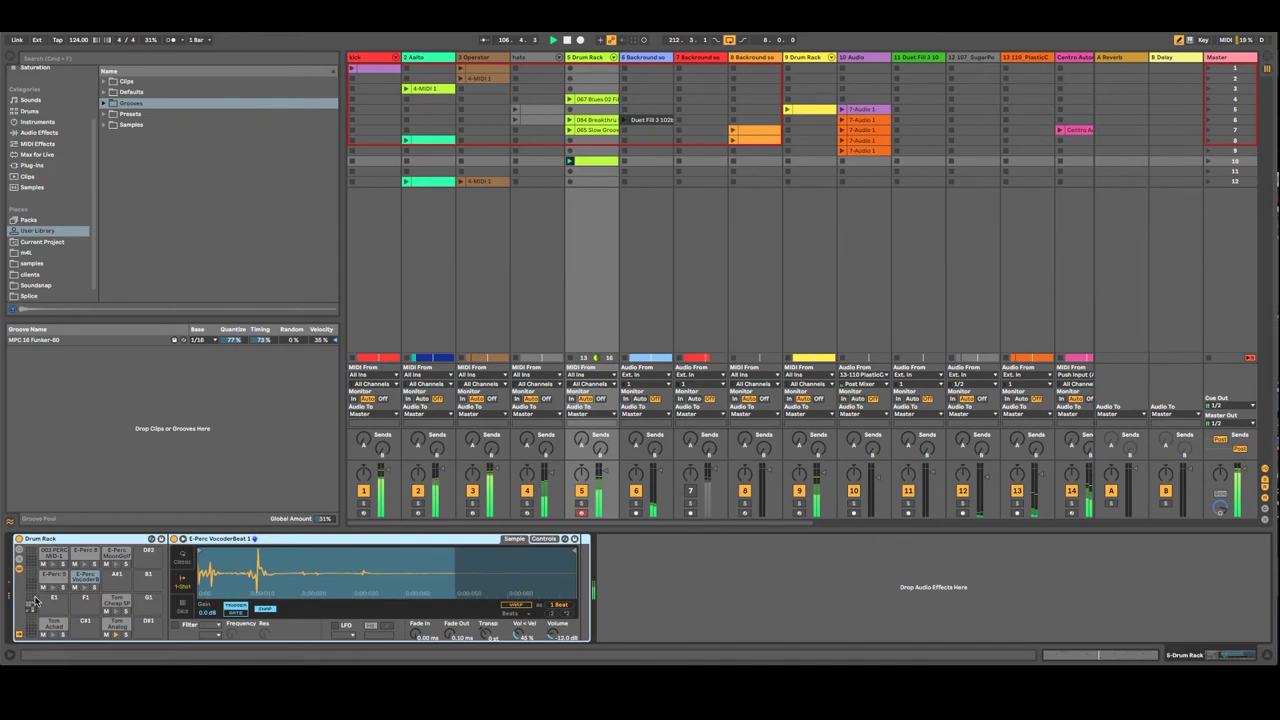
{"action": "left_click", "coordinate": [122, 628]}
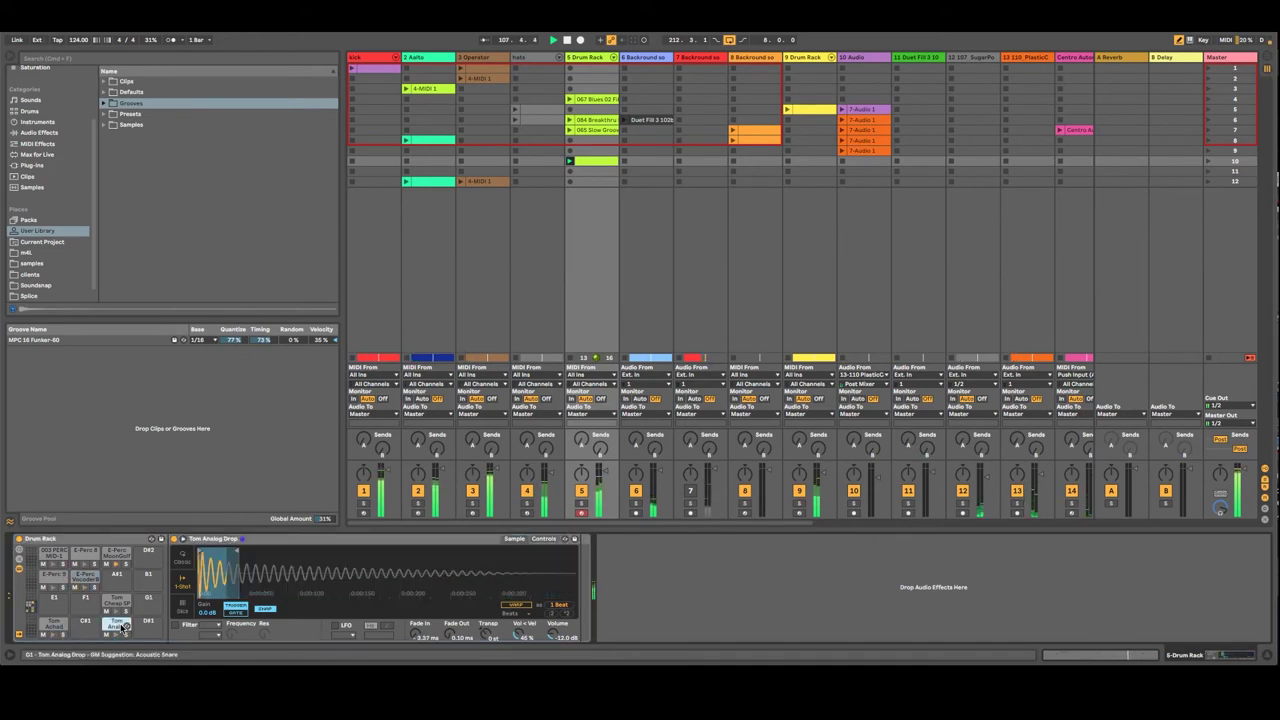
{"action": "left_click", "coordinate": [116, 603]}
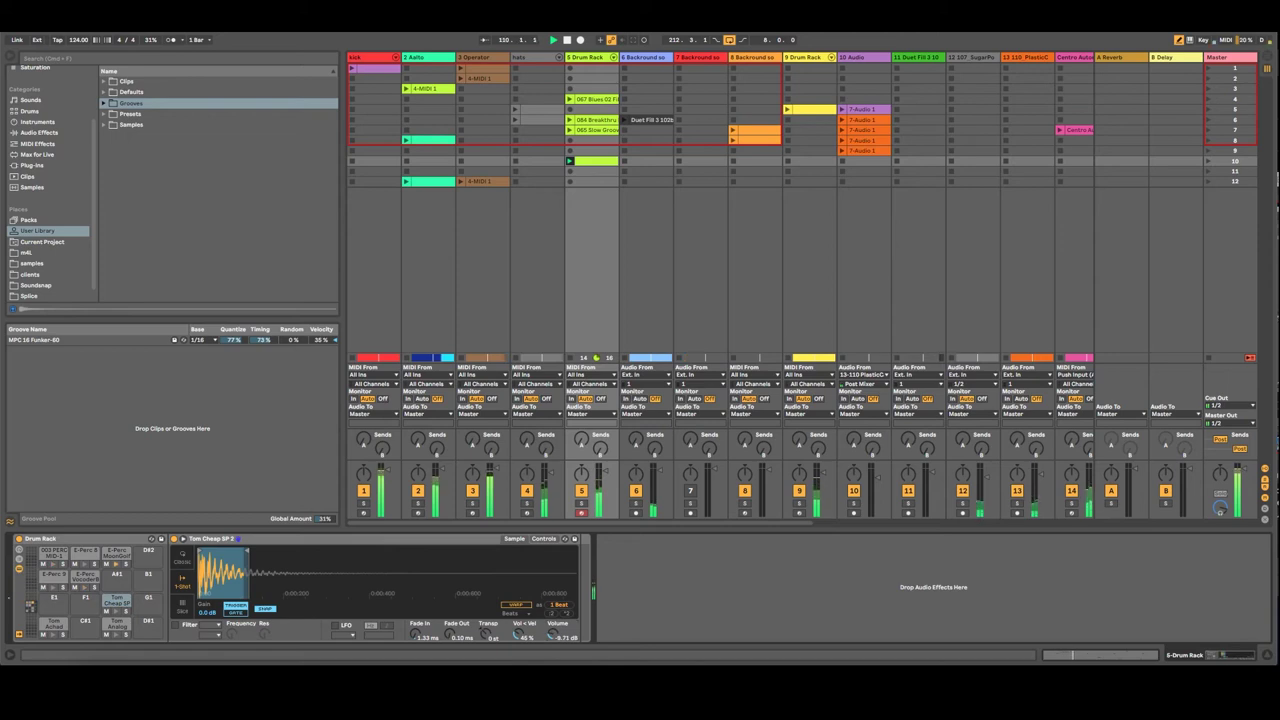
{"action": "left_click", "coordinate": [58, 628]}
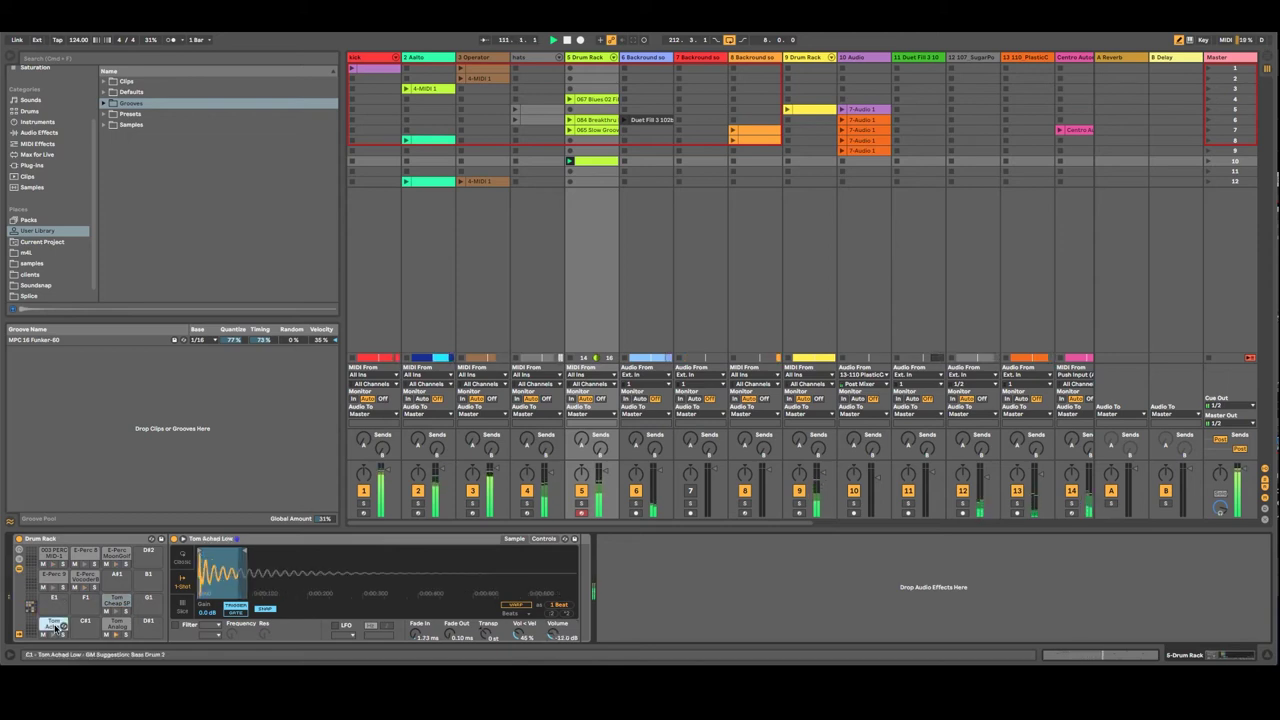
{"action": "left_click", "coordinate": [57, 578]}
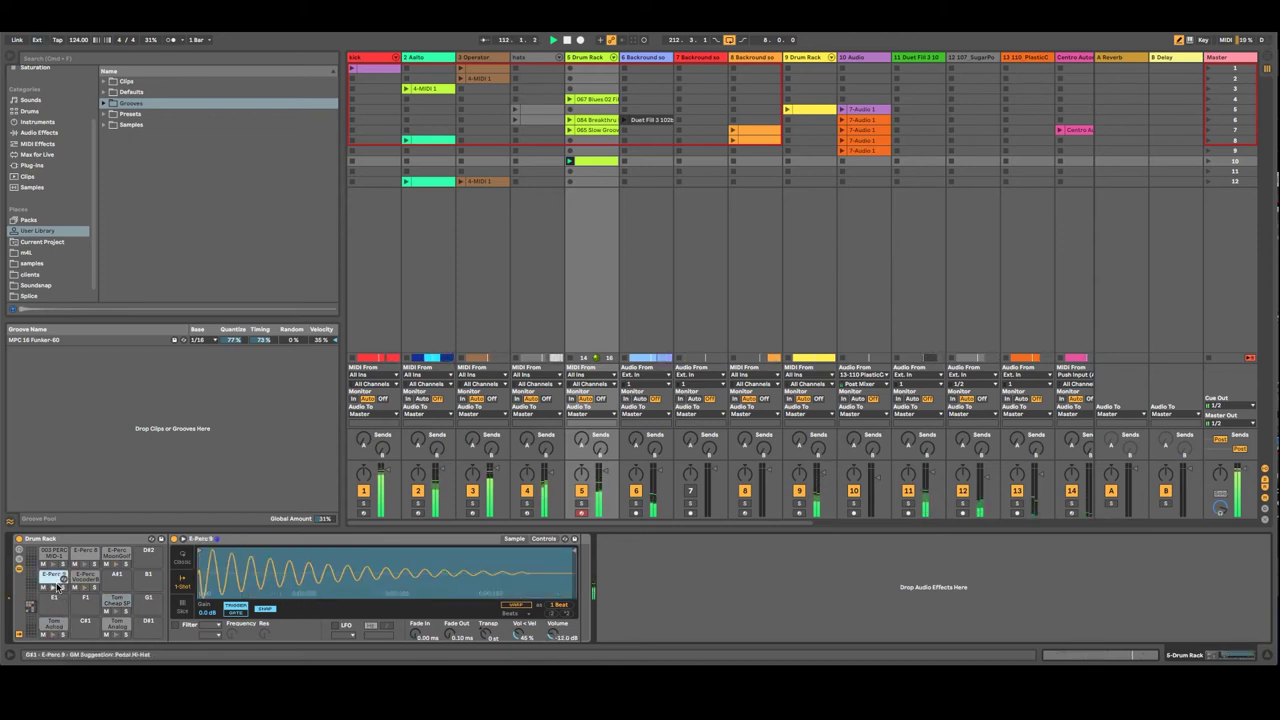
{"action": "left_click_drag", "start_coordinate": [572, 549], "coordinate": [354, 549]}
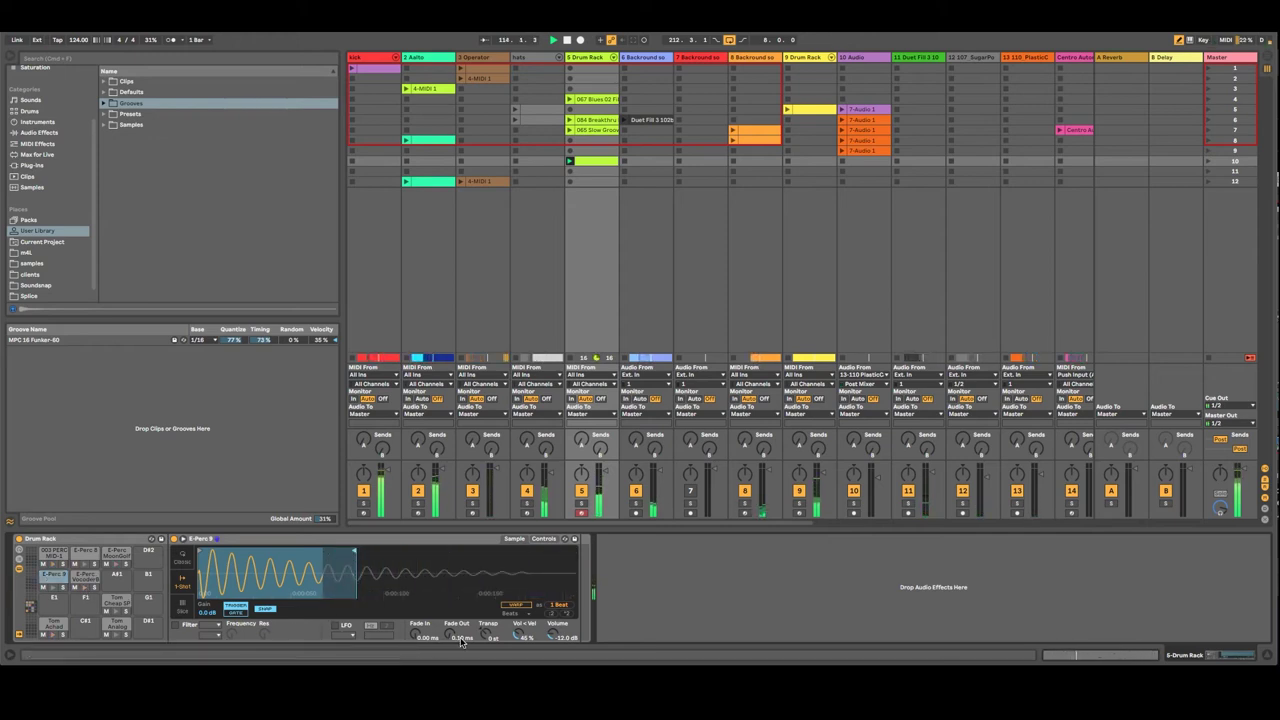
{"action": "left_click_drag", "start_coordinate": [449, 636], "coordinate": [449, 600]}
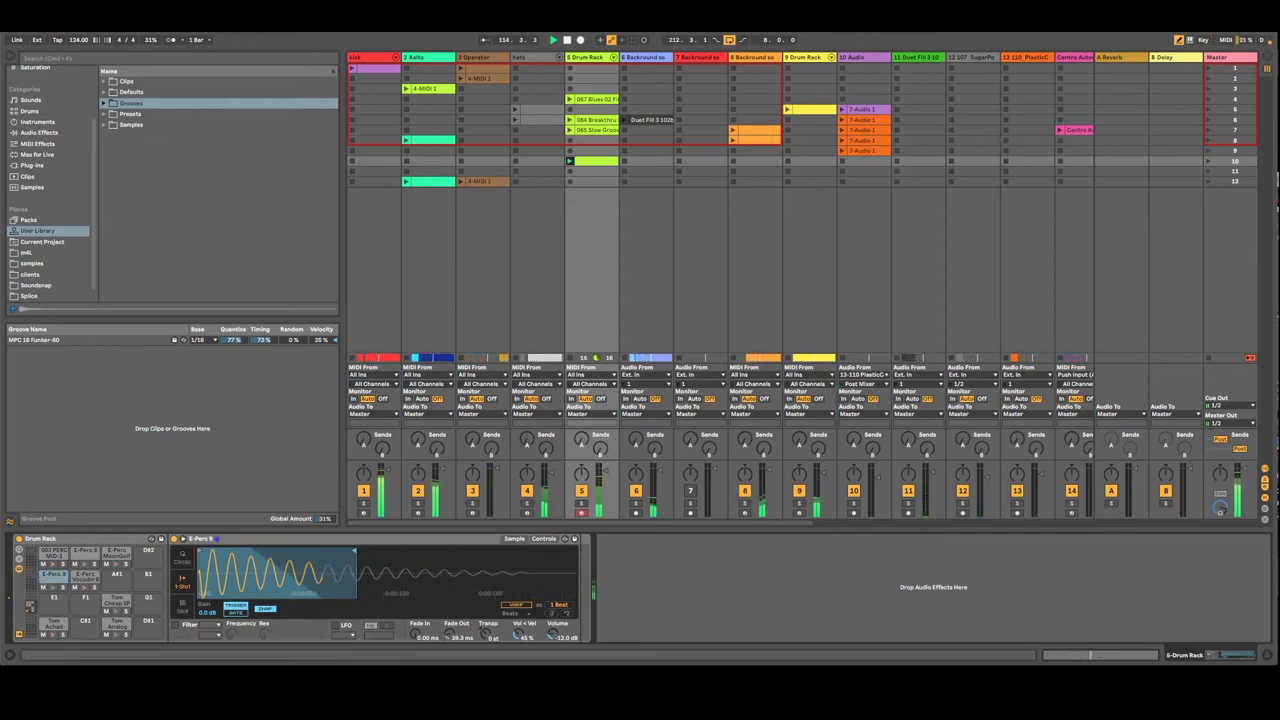
Step: Shorten the E-Perc MoonGolfRingShift 1 sample to its opening portion, lengthen its fades and set its volume to -13.7 dB
{"action": "left_click", "coordinate": [83, 580]}
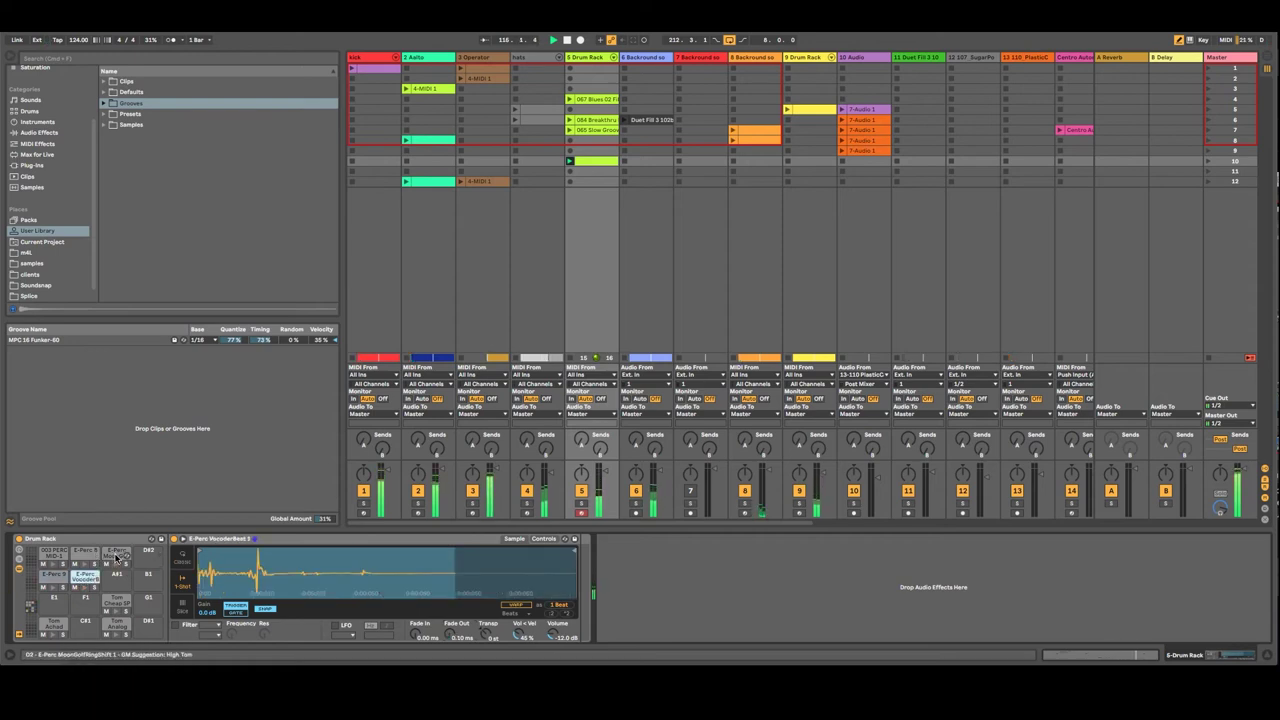
{"action": "left_click", "coordinate": [115, 557]}
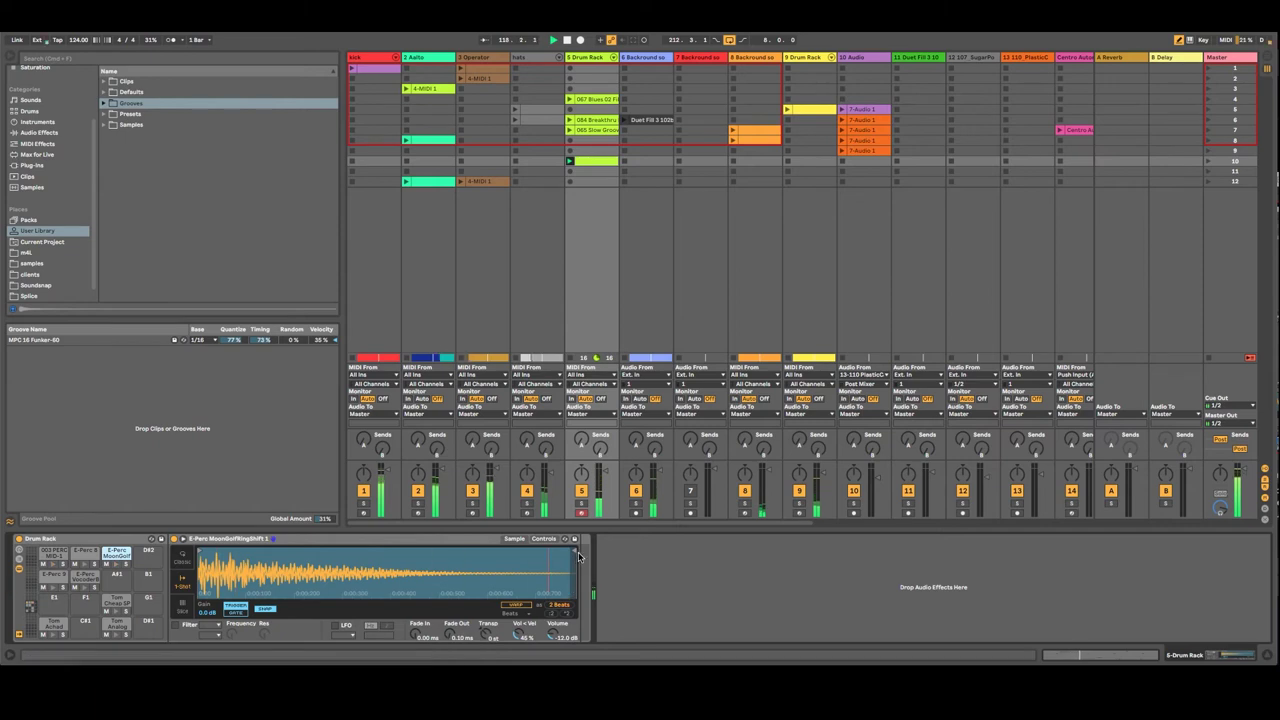
{"action": "left_click_drag", "start_coordinate": [574, 549], "coordinate": [267, 541]}
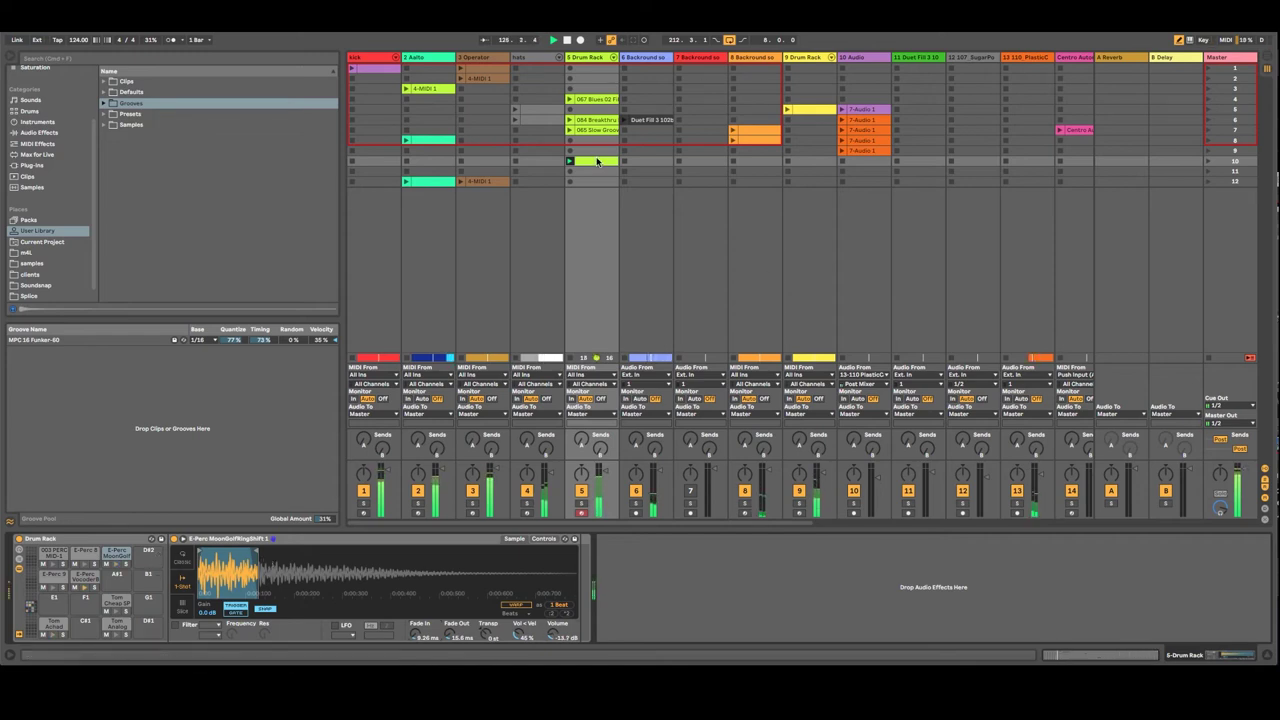
Step: Duplicate the scene 10 drum clip's loop to eight bars, and try a Tom Analog Drop note at 4.3.4 before removing it
{"action": "double_click", "coordinate": [595, 161]}
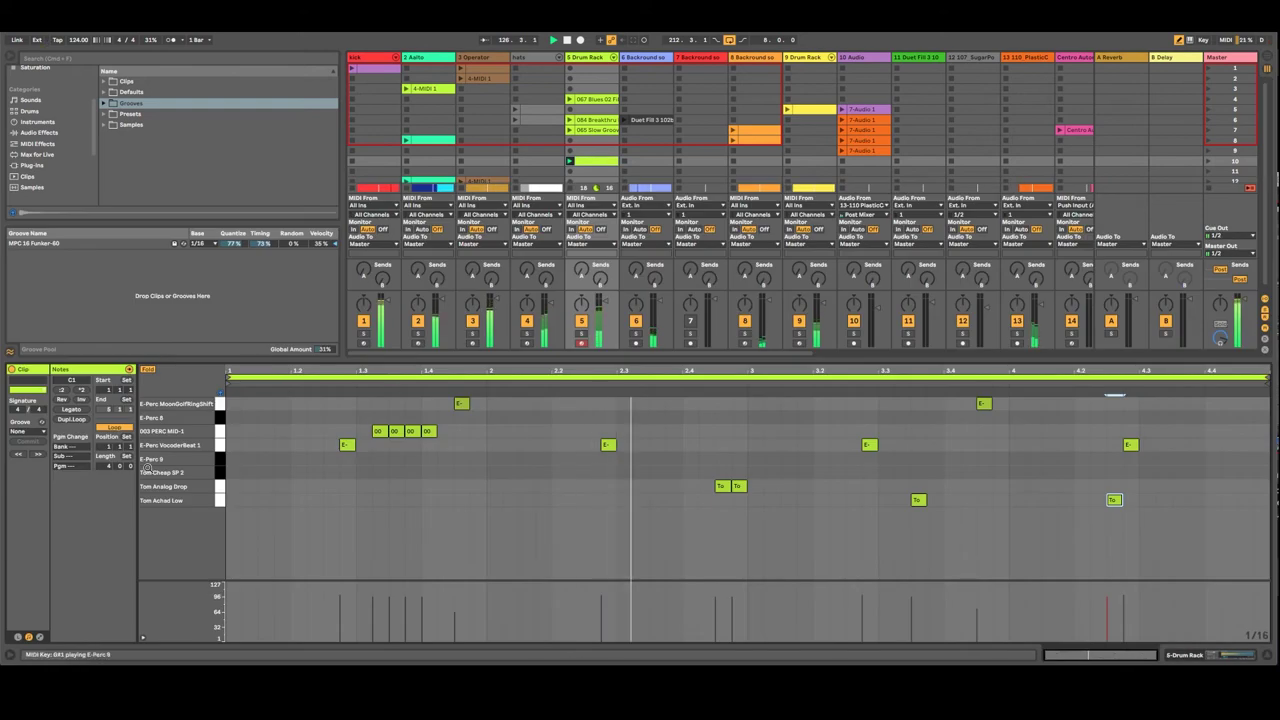
{"action": "left_click", "coordinate": [72, 420]}
{"action": "left_click", "coordinate": [710, 486]}
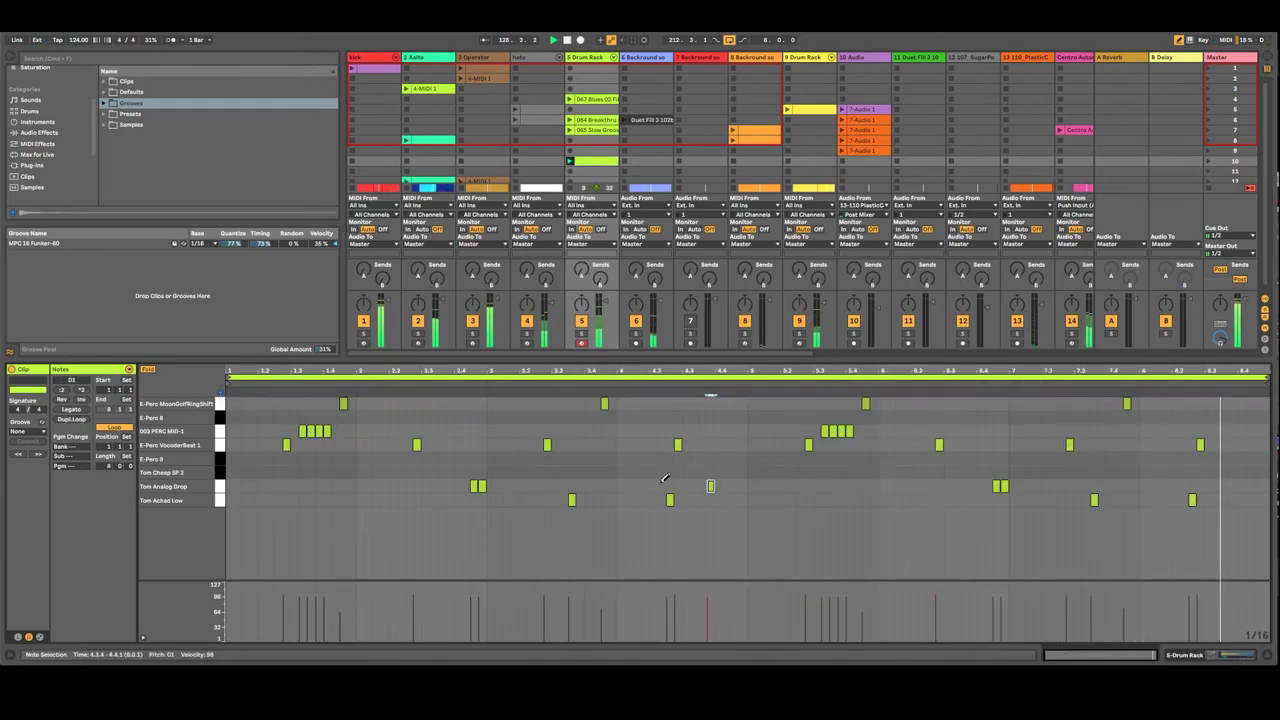
{"action": "double_click", "coordinate": [711, 486]}
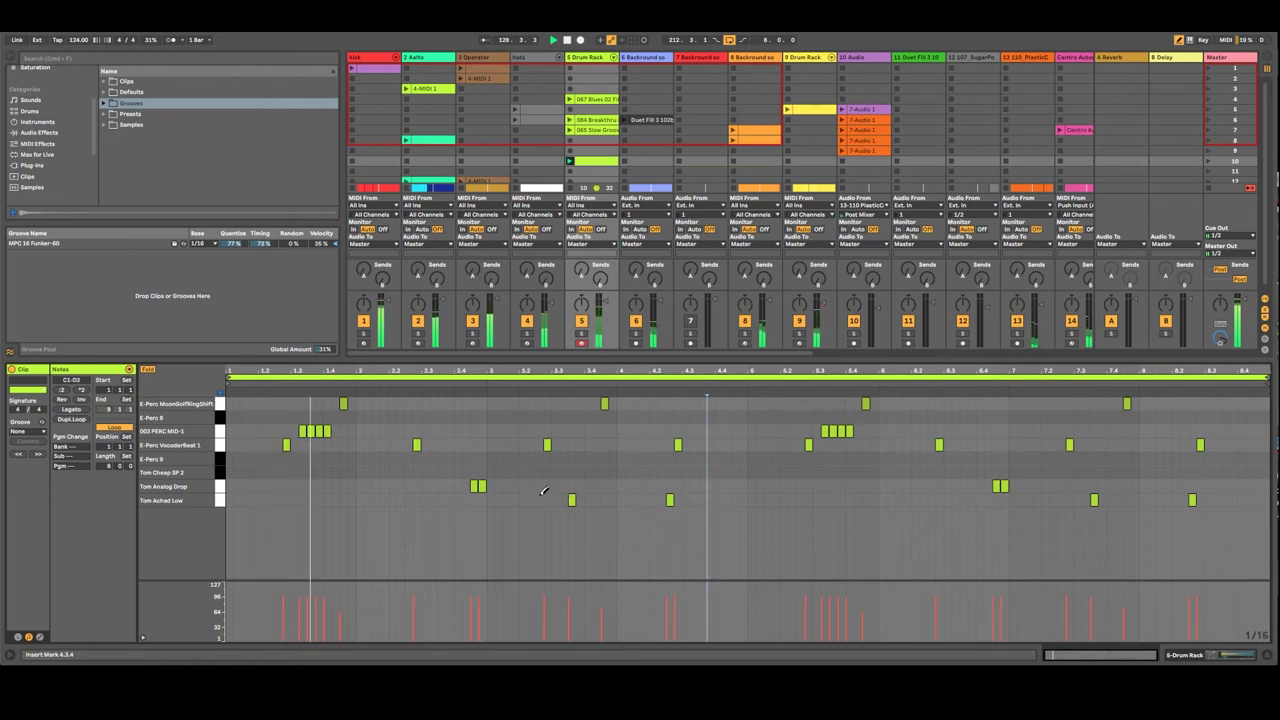
Step: Add an E-Perc 9 note at 4.3.4 and a Tom Cheap SP 2 note at 4.4.4 with reduced velocity
{"action": "double_click", "coordinate": [711, 458]}
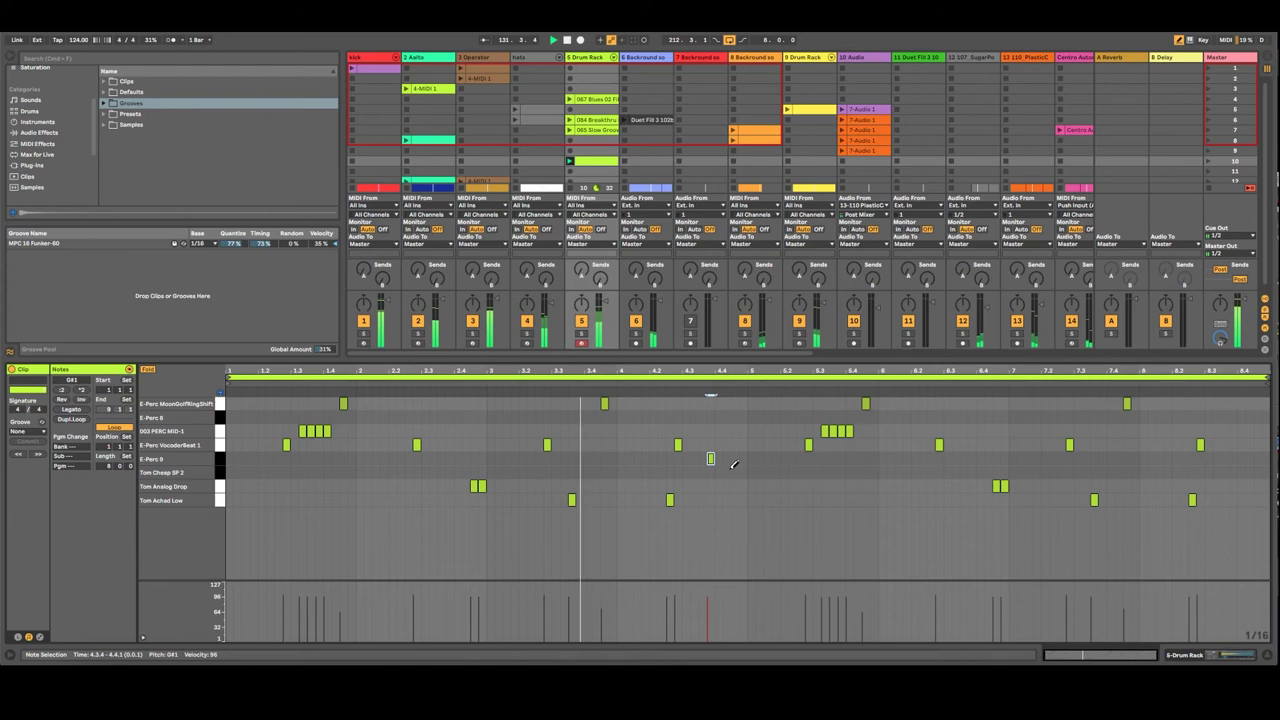
{"action": "double_click", "coordinate": [743, 472]}
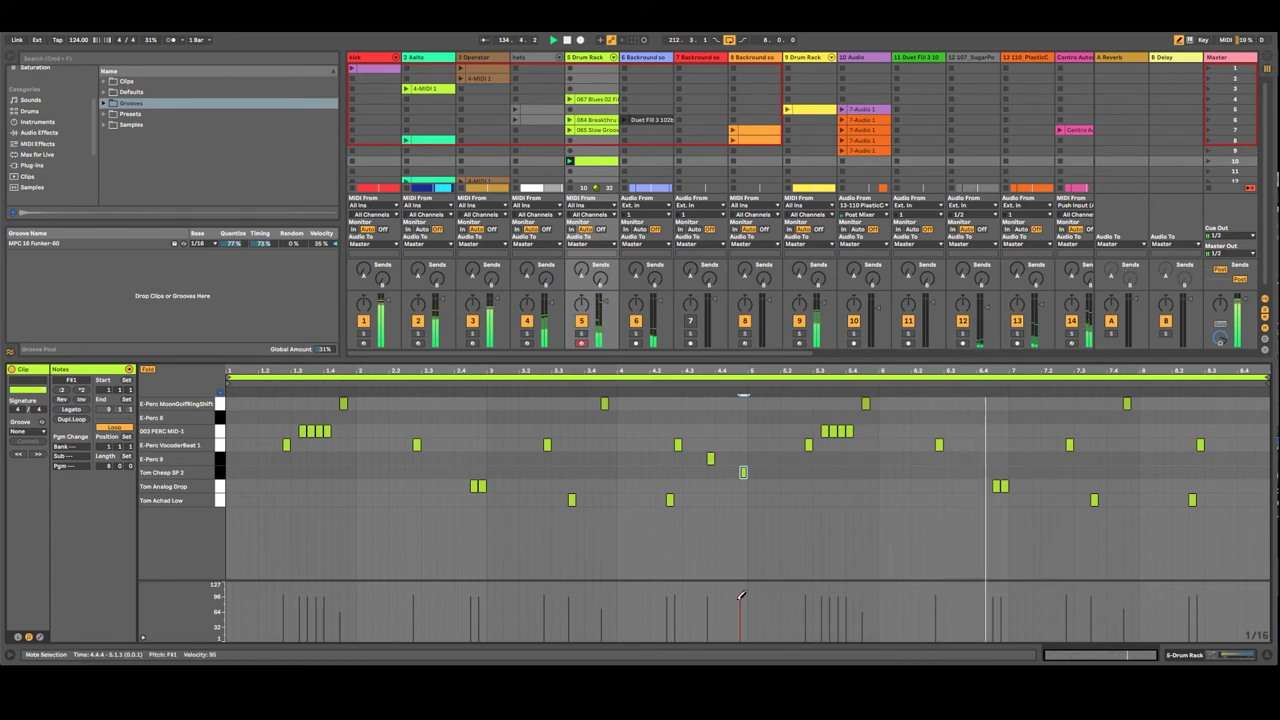
{"action": "left_click_drag", "start_coordinate": [745, 606], "coordinate": [746, 610]}
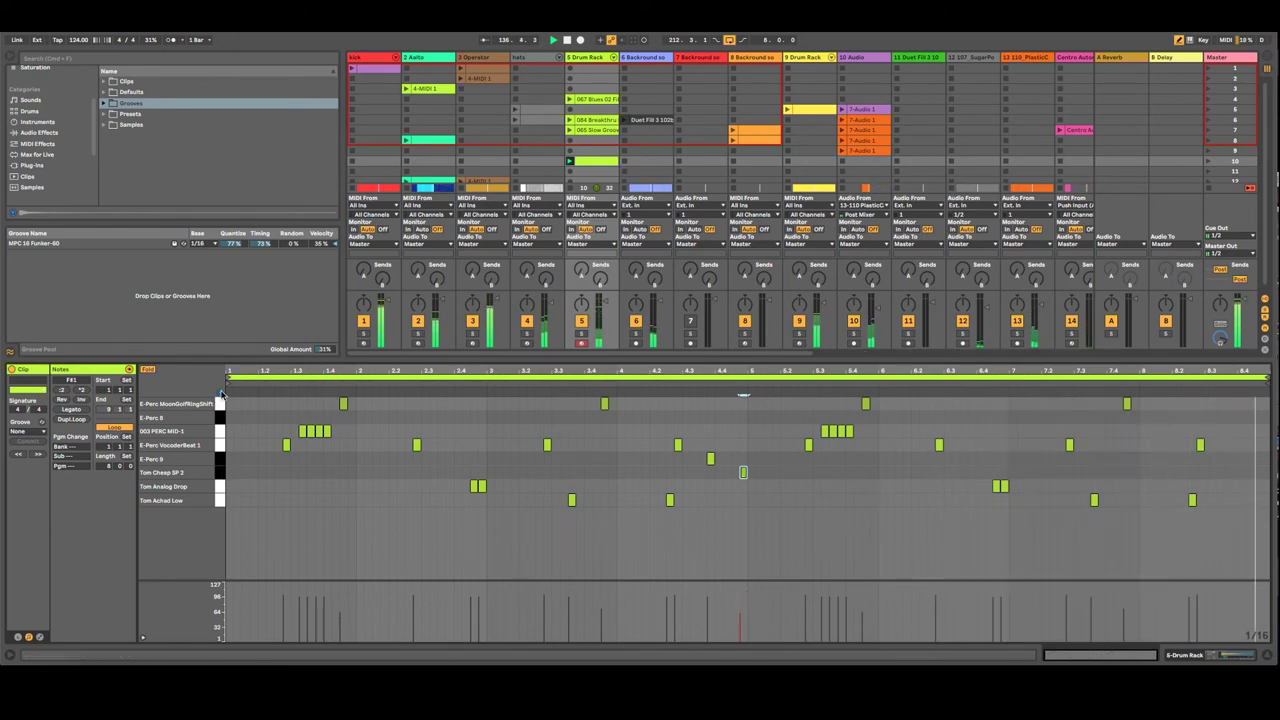
Step: Apply the MPC 16 Funker groove to the clip and add a softer Tom Cheap SP 2 note at 8.4.3
{"action": "left_click", "coordinate": [43, 435]}
{"action": "left_click", "coordinate": [40, 455]}
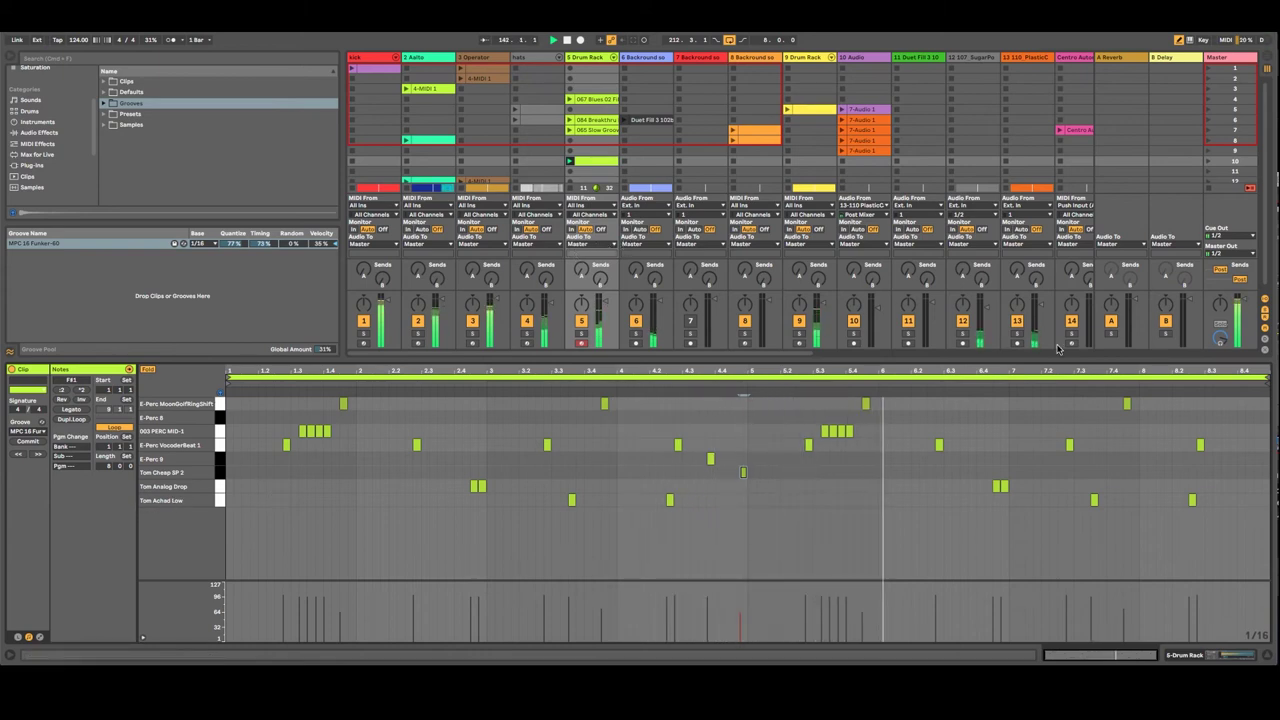
{"action": "left_click", "coordinate": [1257, 472]}
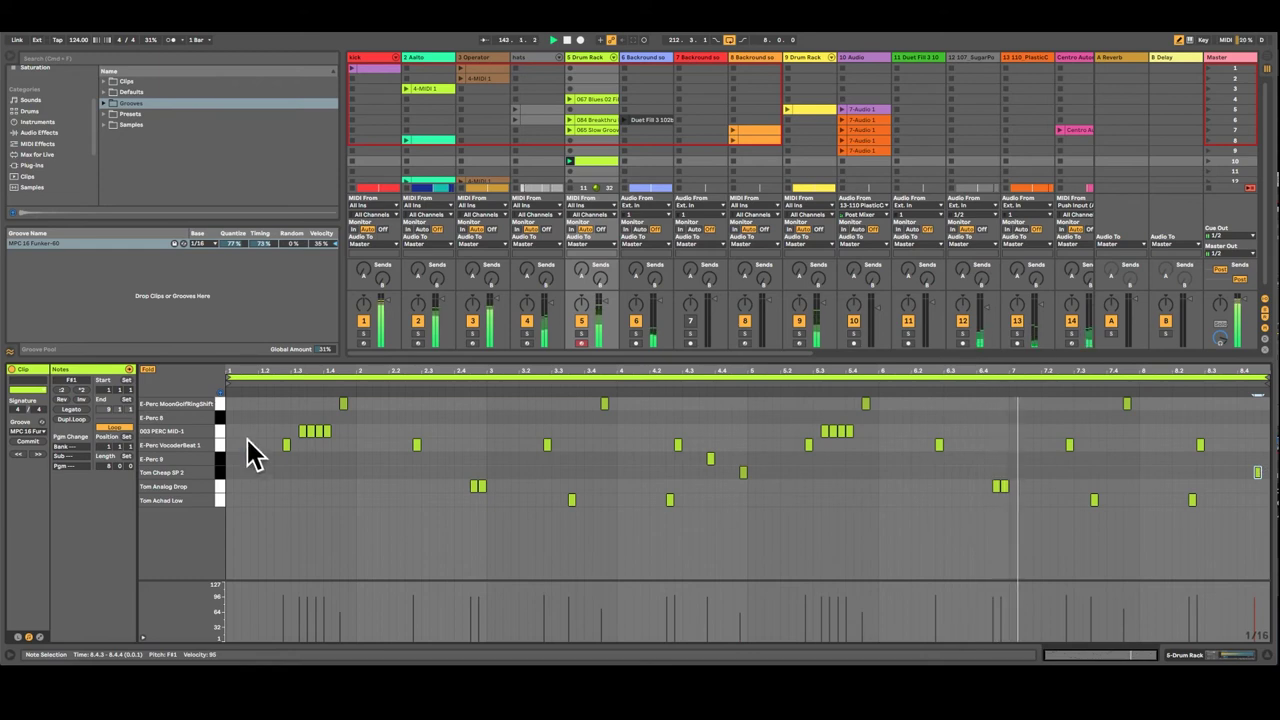
{"action": "left_click", "coordinate": [1258, 611]}
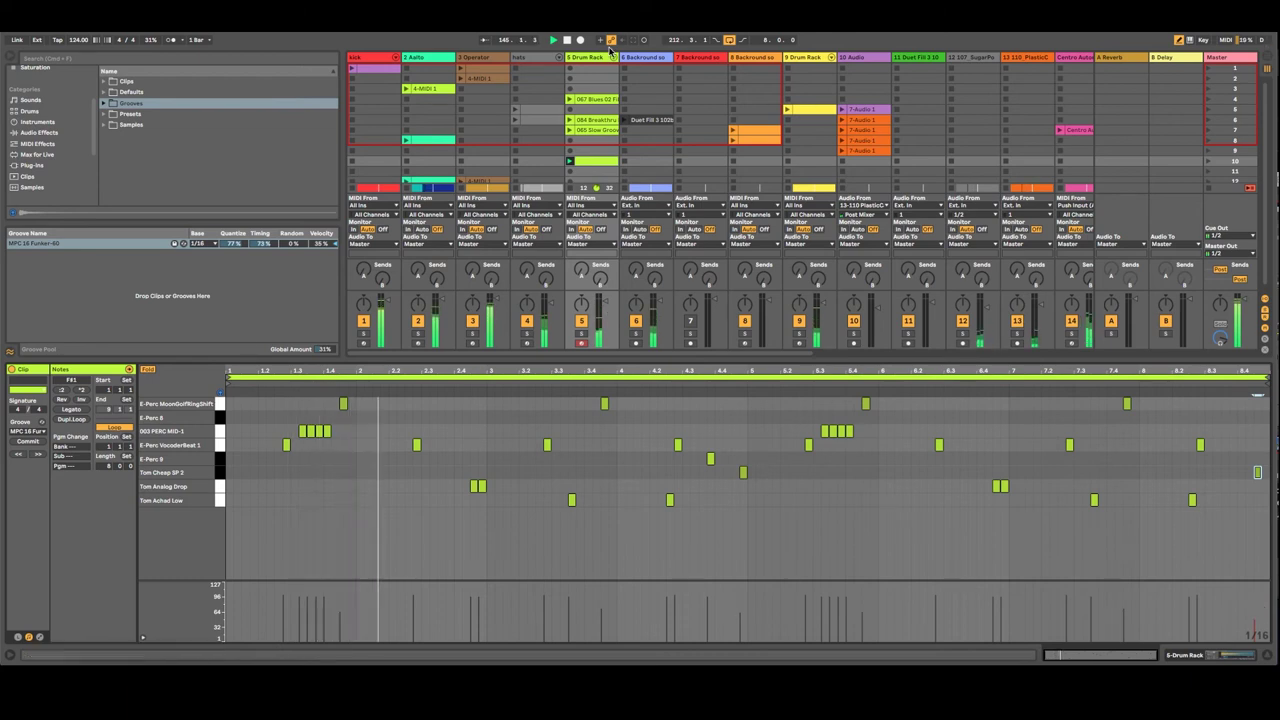
Step: Place the new eight-bar percussion clip on the 5 Drum Rack track in the arrangement, starting at bar 65
{"action": "key", "text": "Tab"}
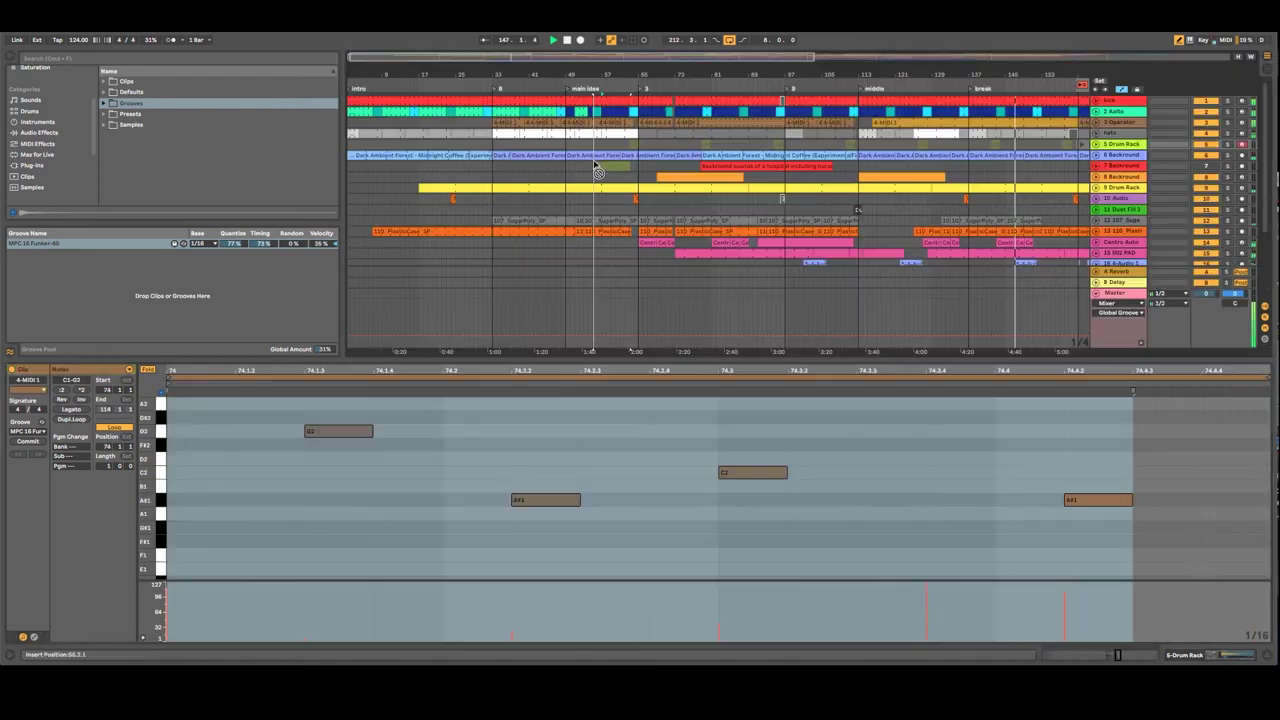
{"action": "left_click_drag", "start_coordinate": [595, 168], "coordinate": [643, 157]}
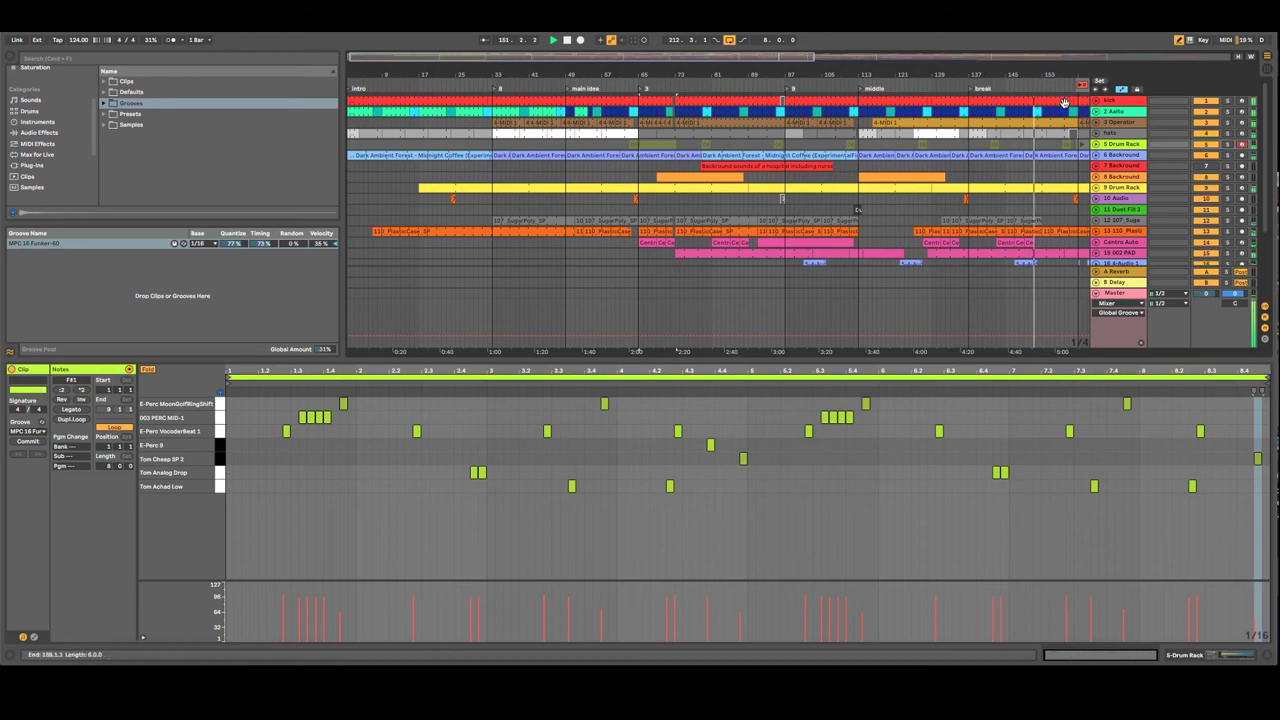
{"action": "left_click", "coordinate": [660, 146]}
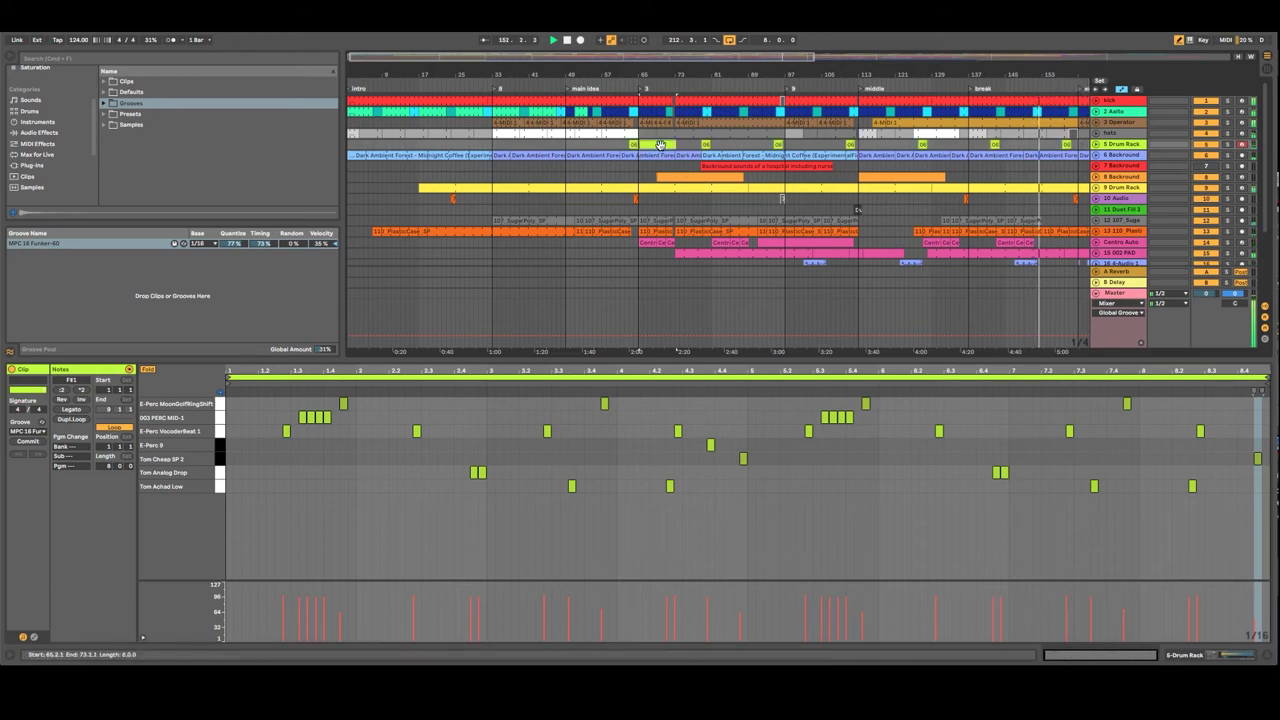
Step: Copy the percussion clip along the 5 Drum Rack track to bar 149 in the break and bar 165 after it
{"action": "left_click_drag", "start_coordinate": [661, 145], "coordinate": [1037, 143]}
{"action": "left_click_drag", "start_coordinate": [1028, 74], "coordinate": [482, 80]}
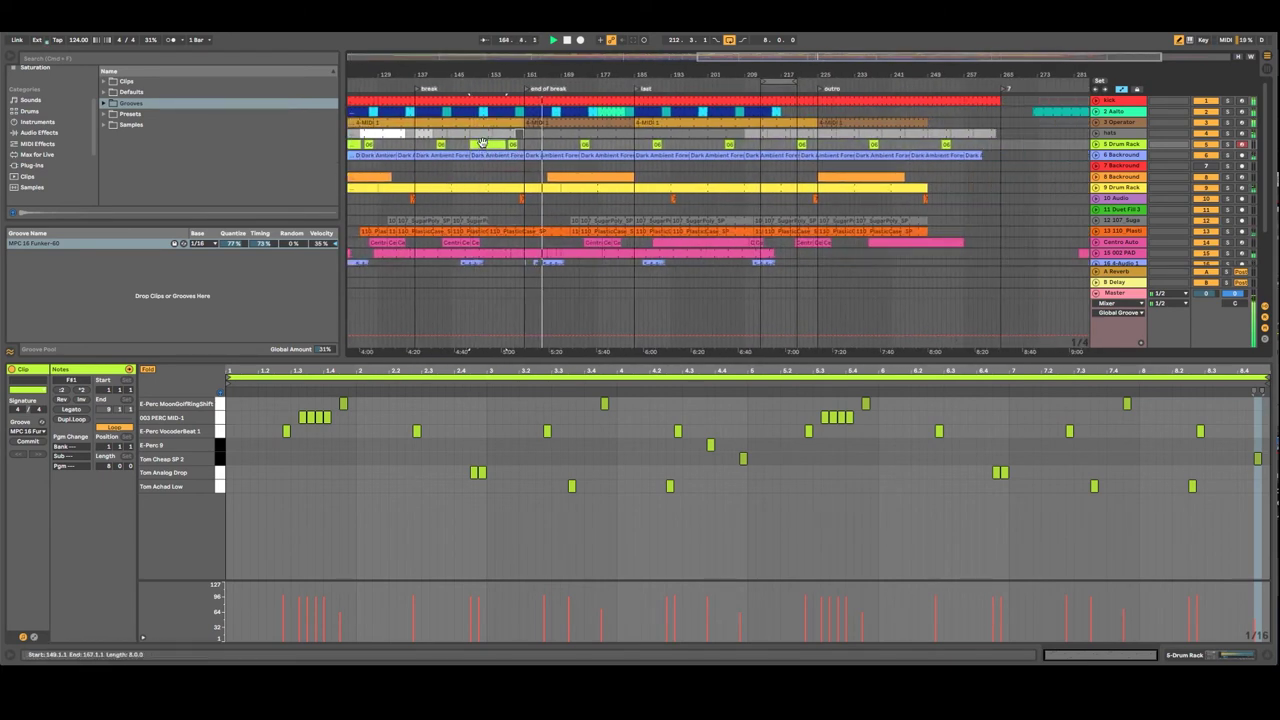
{"action": "left_click_drag", "start_coordinate": [522, 145], "coordinate": [558, 148]}
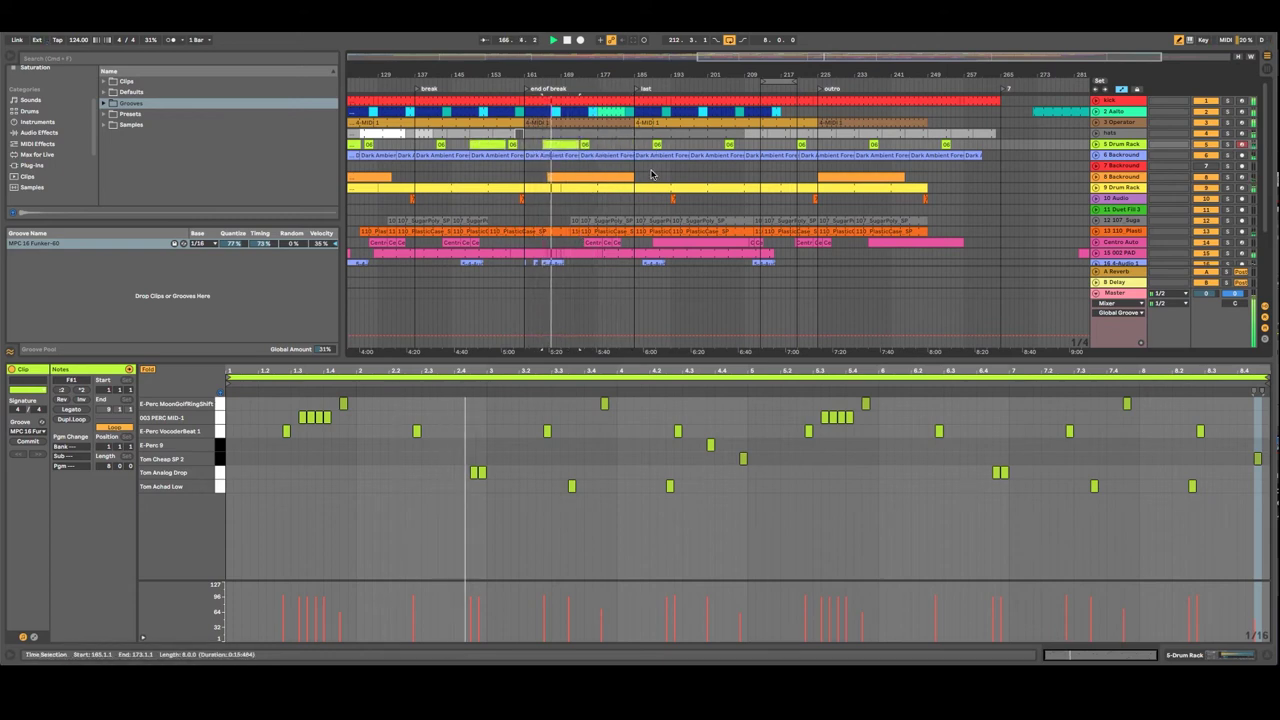
Step: Shorten all notes of the 4-MIDI 1 clip in the end of break section on the 3 Operator track
{"action": "left_click", "coordinate": [590, 121]}
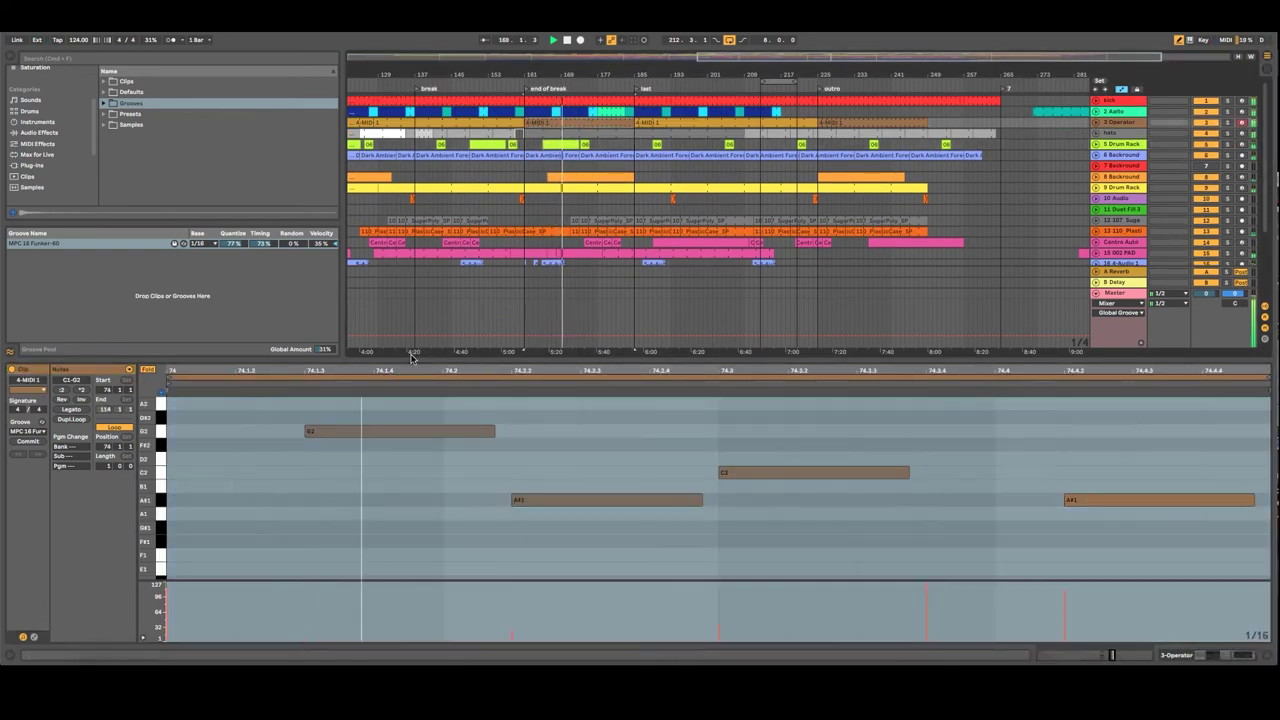
{"action": "left_click_drag", "start_coordinate": [412, 361], "coordinate": [434, 192]}
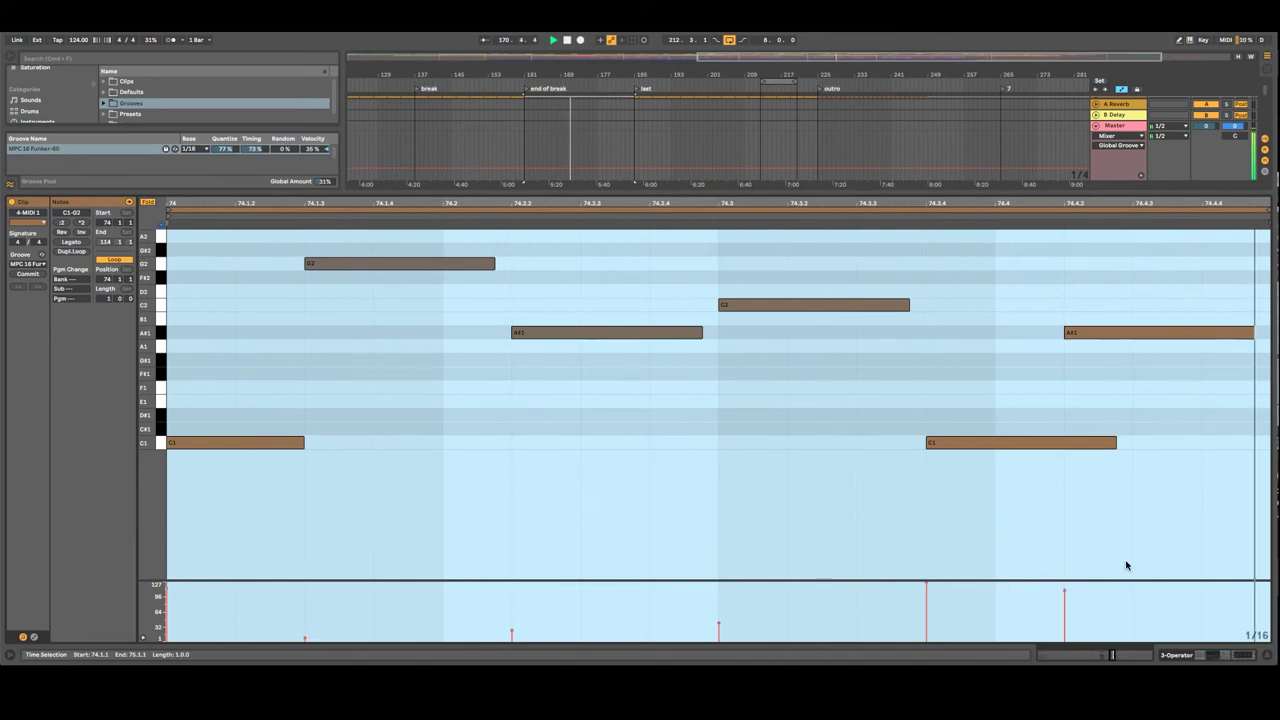
{"action": "left_click", "coordinate": [1230, 484]}
{"action": "left_click_drag", "start_coordinate": [1238, 516], "coordinate": [276, 230]}
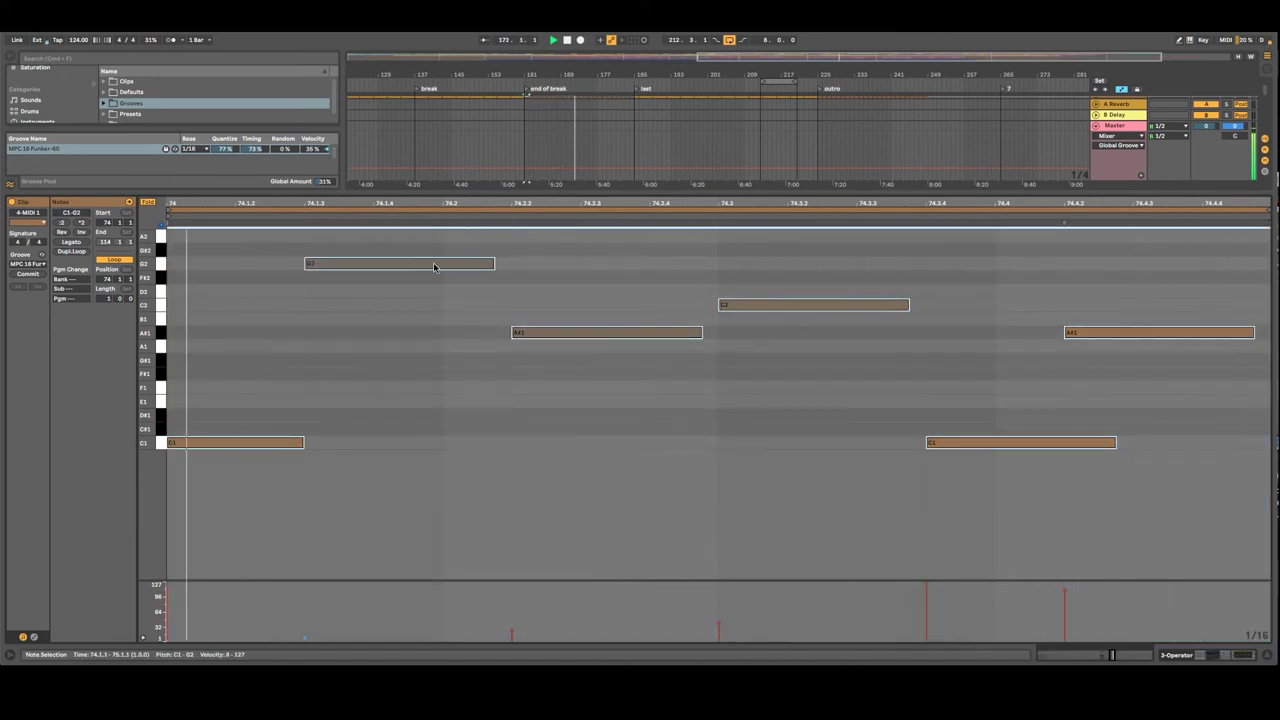
{"action": "left_click_drag", "start_coordinate": [492, 266], "coordinate": [449, 258]}
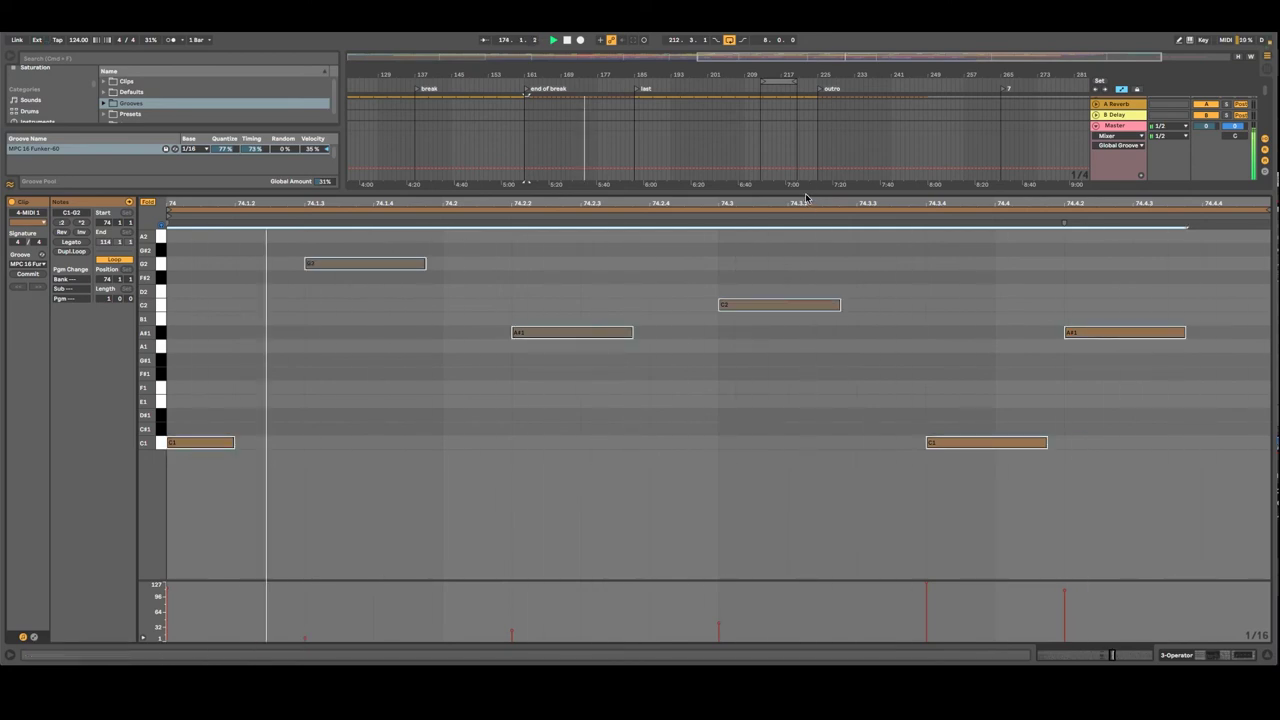
{"action": "left_click_drag", "start_coordinate": [806, 190], "coordinate": [800, 457]}
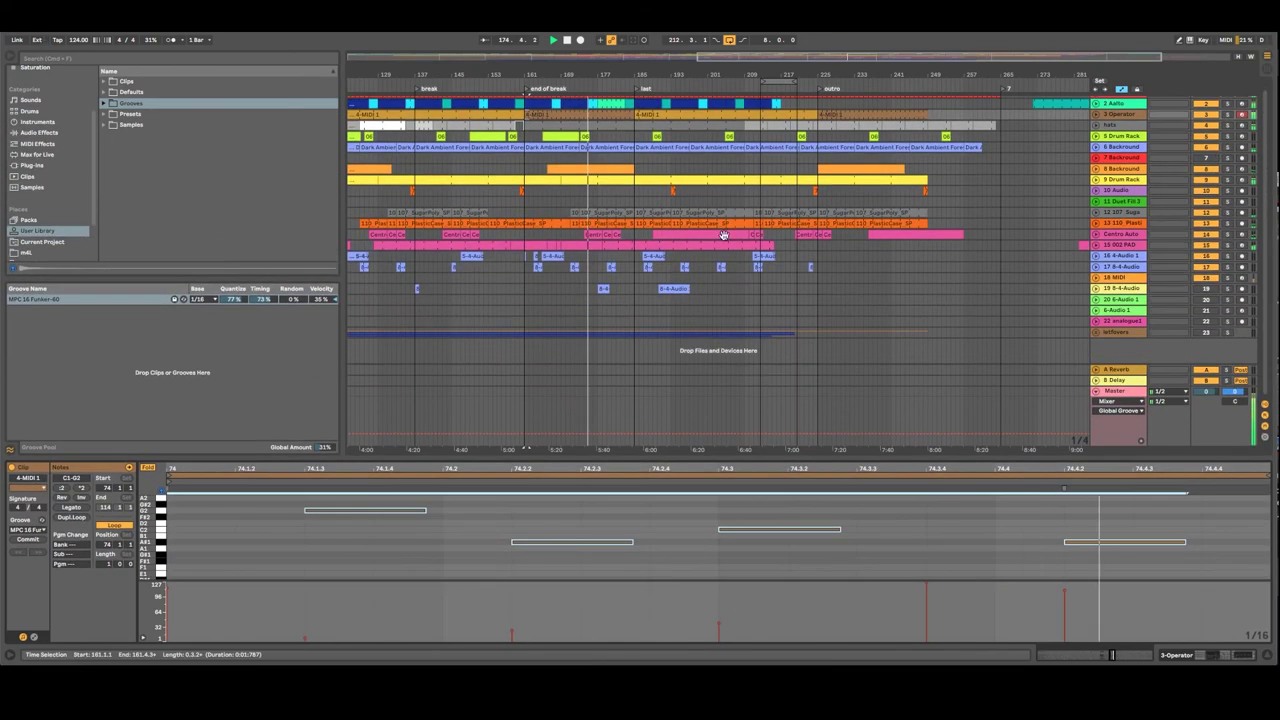
Step: Shorten all notes of the 4-MIDI 1 clip in the last section on the 3 Operator track
{"action": "left_click", "coordinate": [688, 117]}
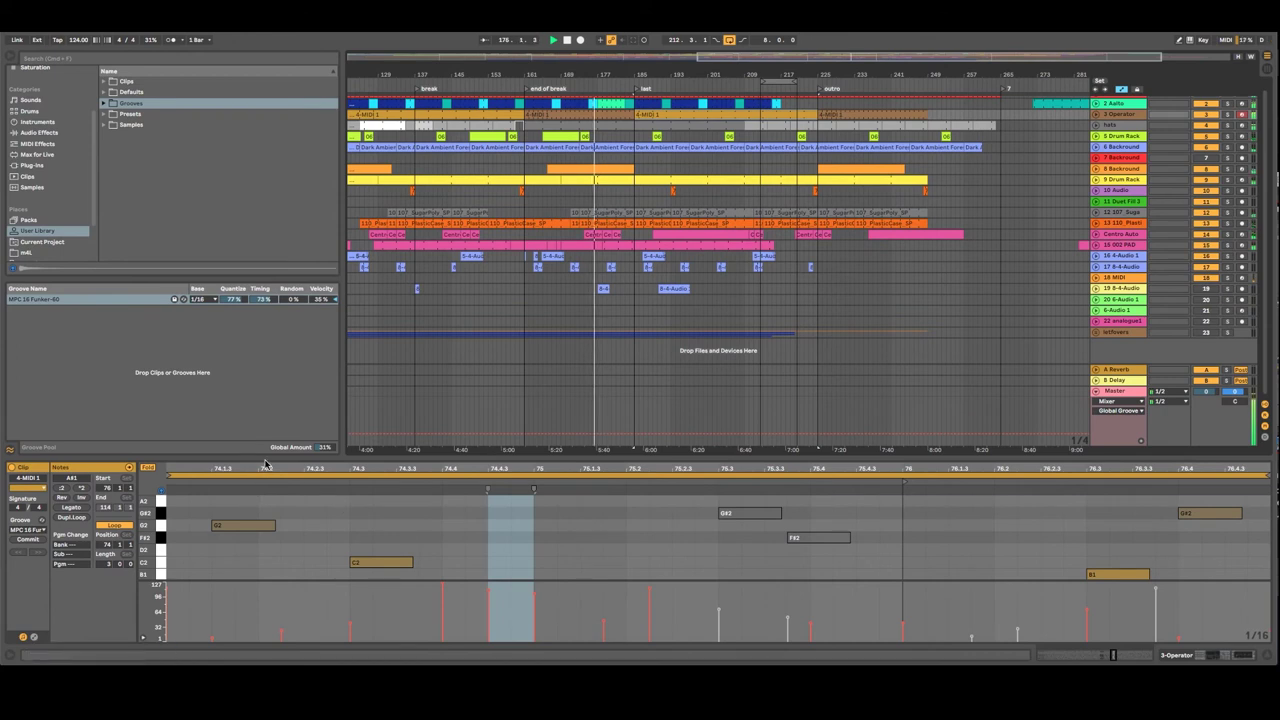
{"action": "left_click_drag", "start_coordinate": [265, 458], "coordinate": [287, 297]}
{"action": "left_click_drag", "start_coordinate": [190, 342], "coordinate": [1225, 556]}
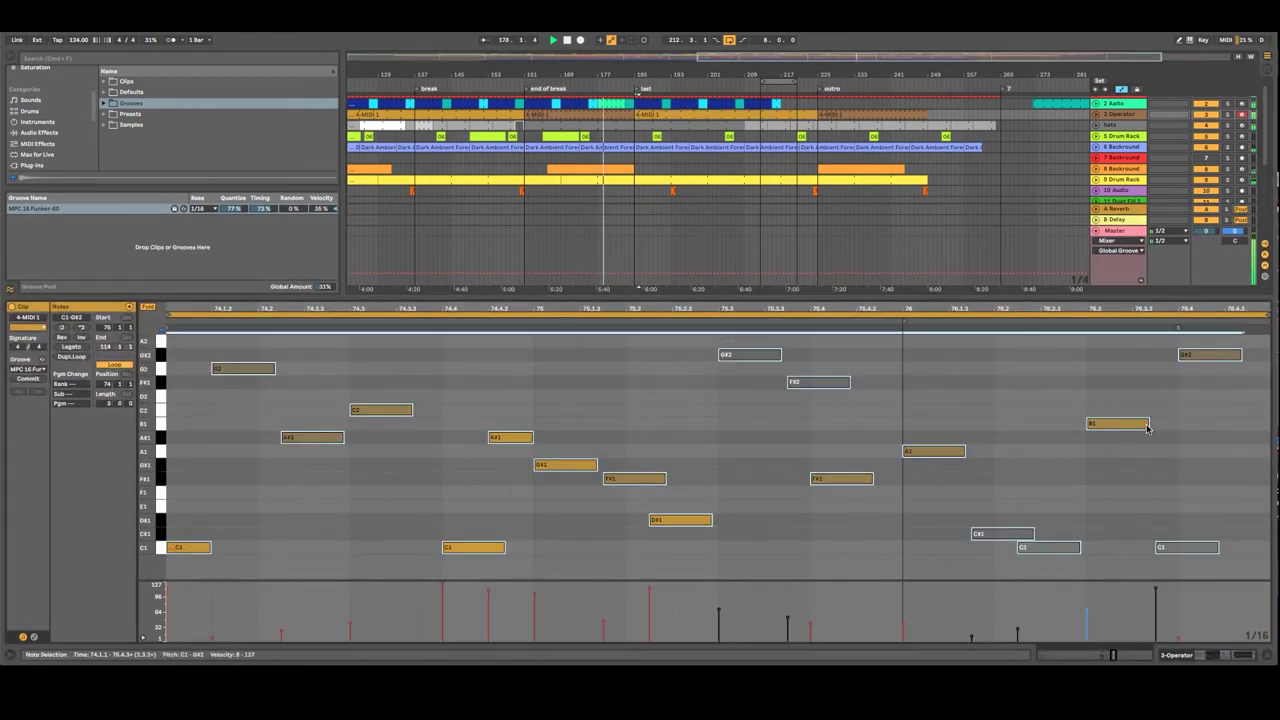
{"action": "left_click_drag", "start_coordinate": [1147, 424], "coordinate": [1117, 426]}
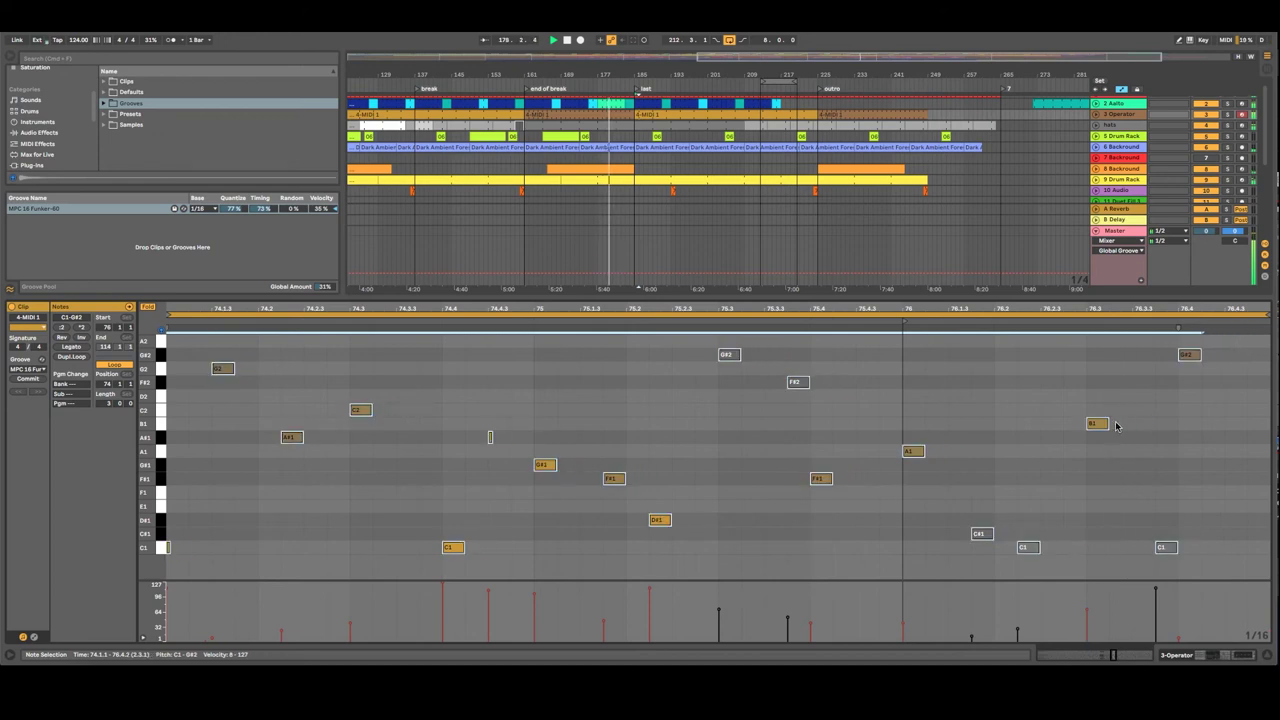
Step: Shorten all notes of the 4-MIDI 1 clip in the outro on the 3 Operator track
{"action": "left_click", "coordinate": [877, 115]}
{"action": "left_click_drag", "start_coordinate": [1254, 548], "coordinate": [266, 362]}
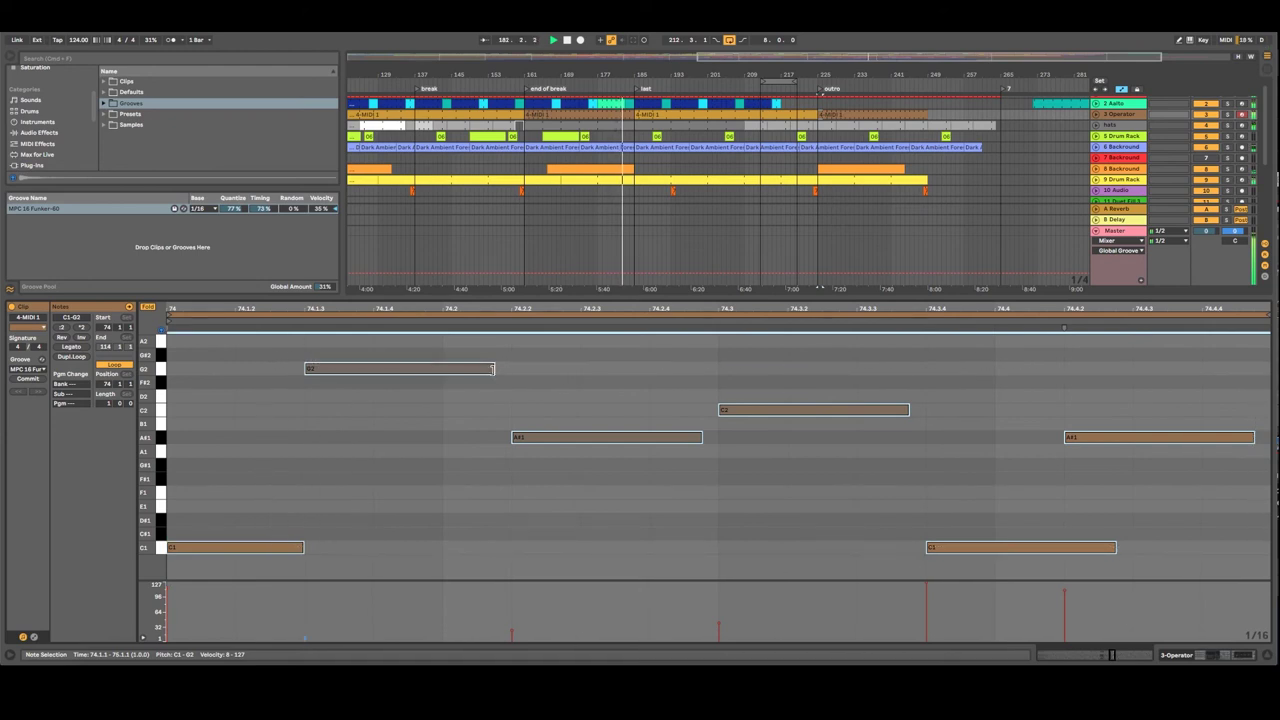
{"action": "left_click_drag", "start_coordinate": [491, 368], "coordinate": [372, 368]}
{"action": "left_click", "coordinate": [401, 377]}
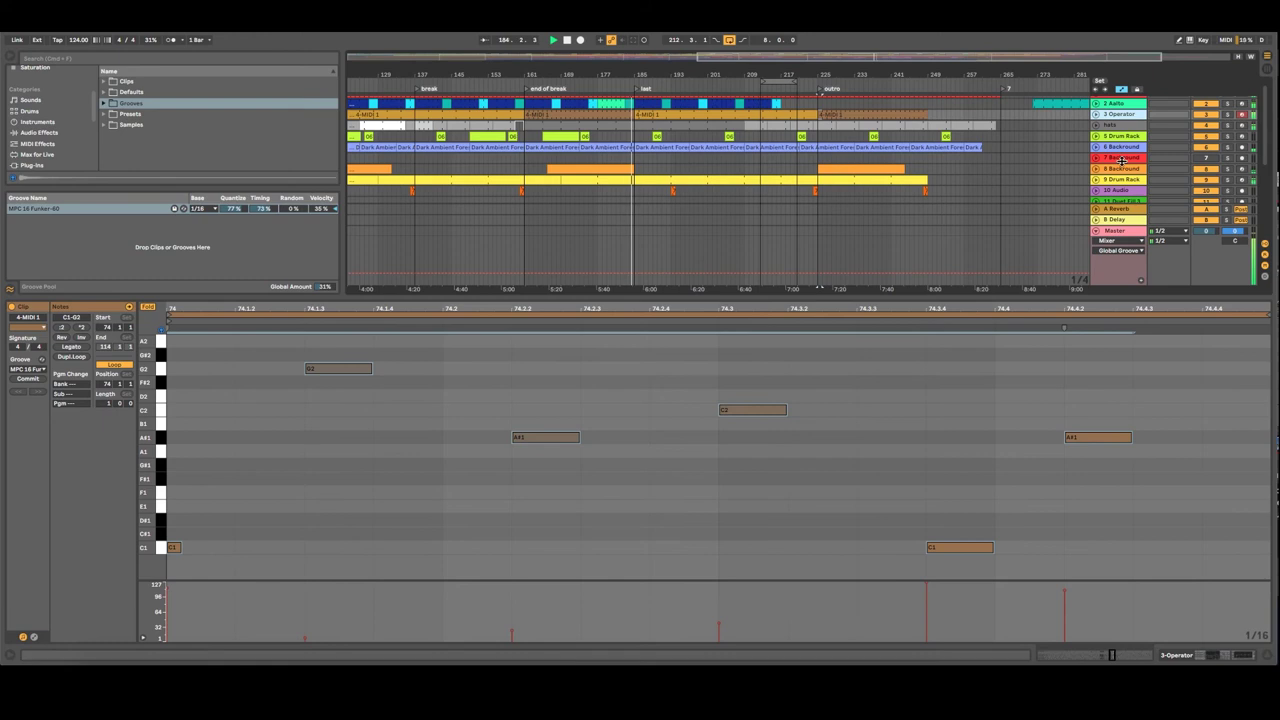
Step: Copy the white hats clip from before the break to the start of the last section and into the end of break section
{"action": "left_click", "coordinate": [1115, 127]}
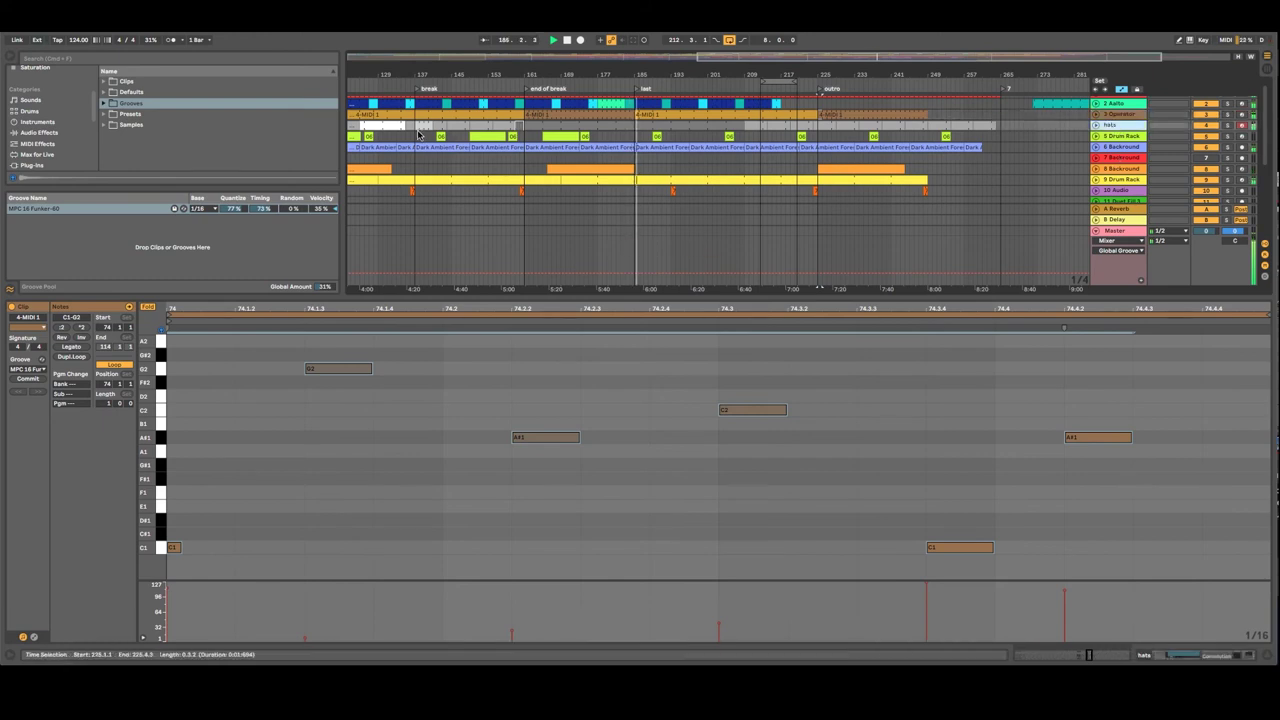
{"action": "left_click", "coordinate": [386, 124]}
{"action": "left_click_drag", "start_coordinate": [380, 127], "coordinate": [658, 126]}
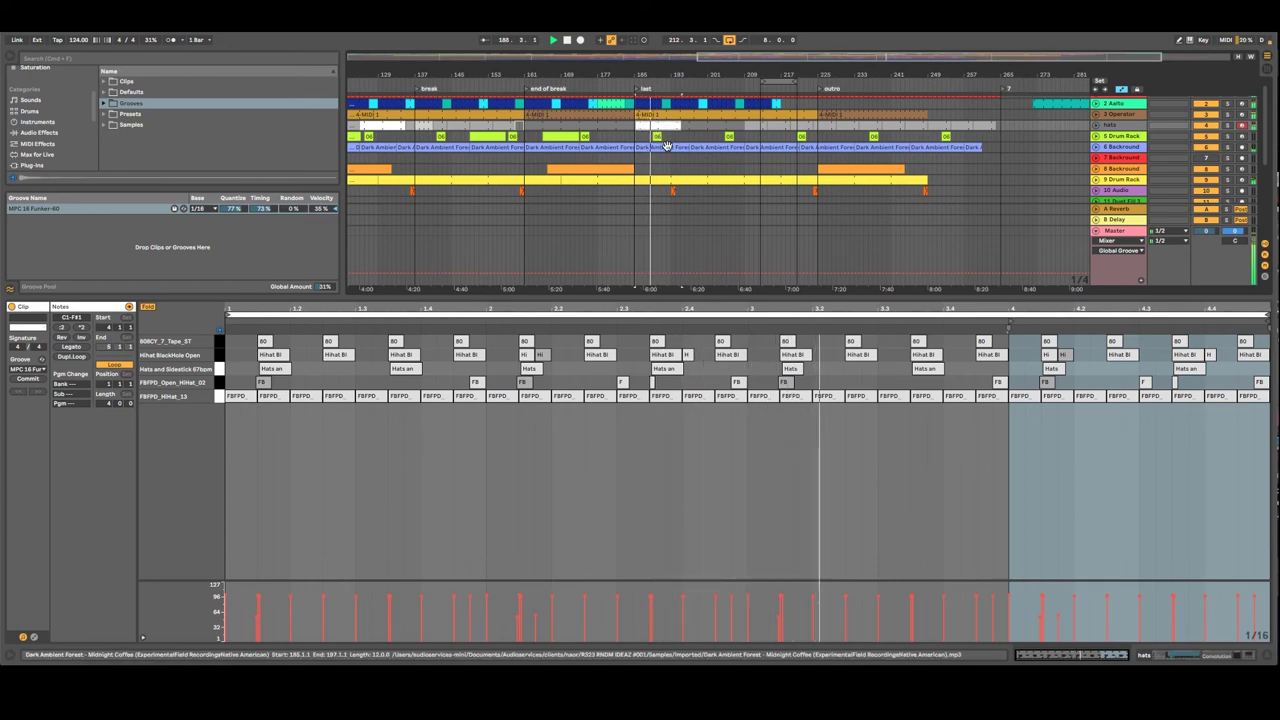
{"action": "left_click_drag", "start_coordinate": [652, 126], "coordinate": [578, 125]}
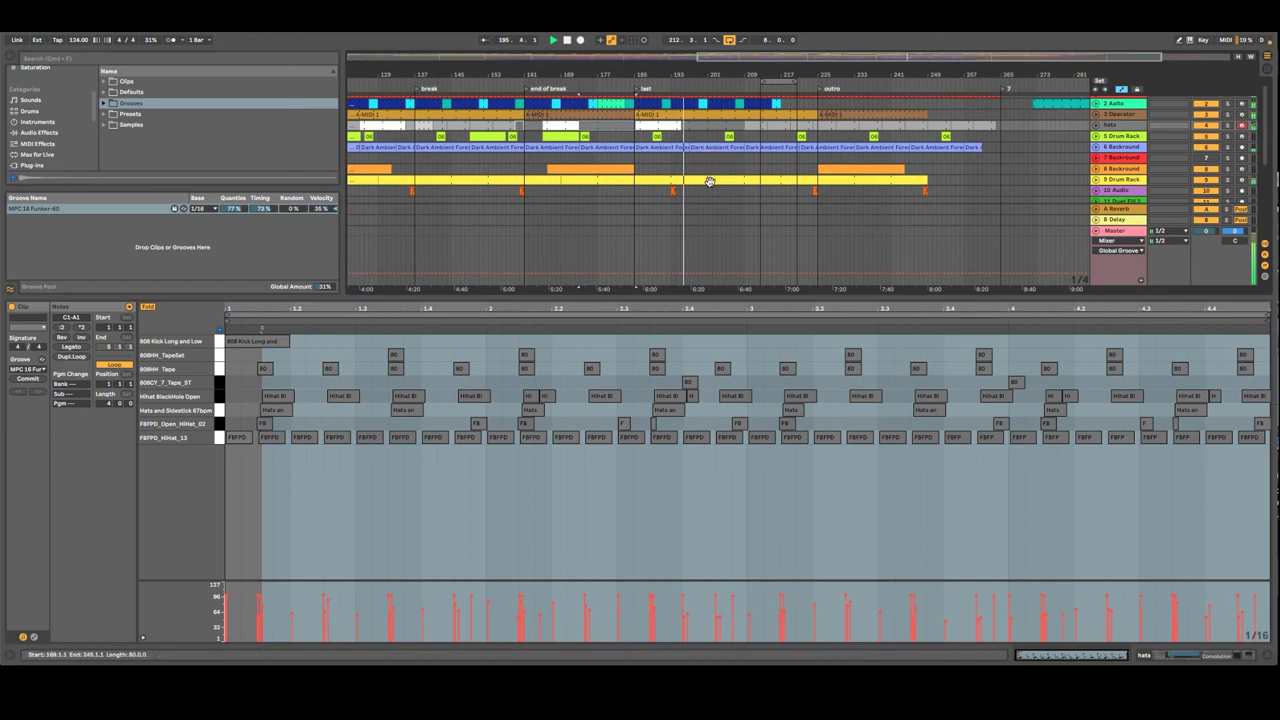
Step: Copy the eight-bar percussion clip on the 5 Drum Rack track from the end of break section to bar 196
{"action": "scroll", "coordinate": [721, 215], "scroll_direction": "up", "scroll_amount": 2}
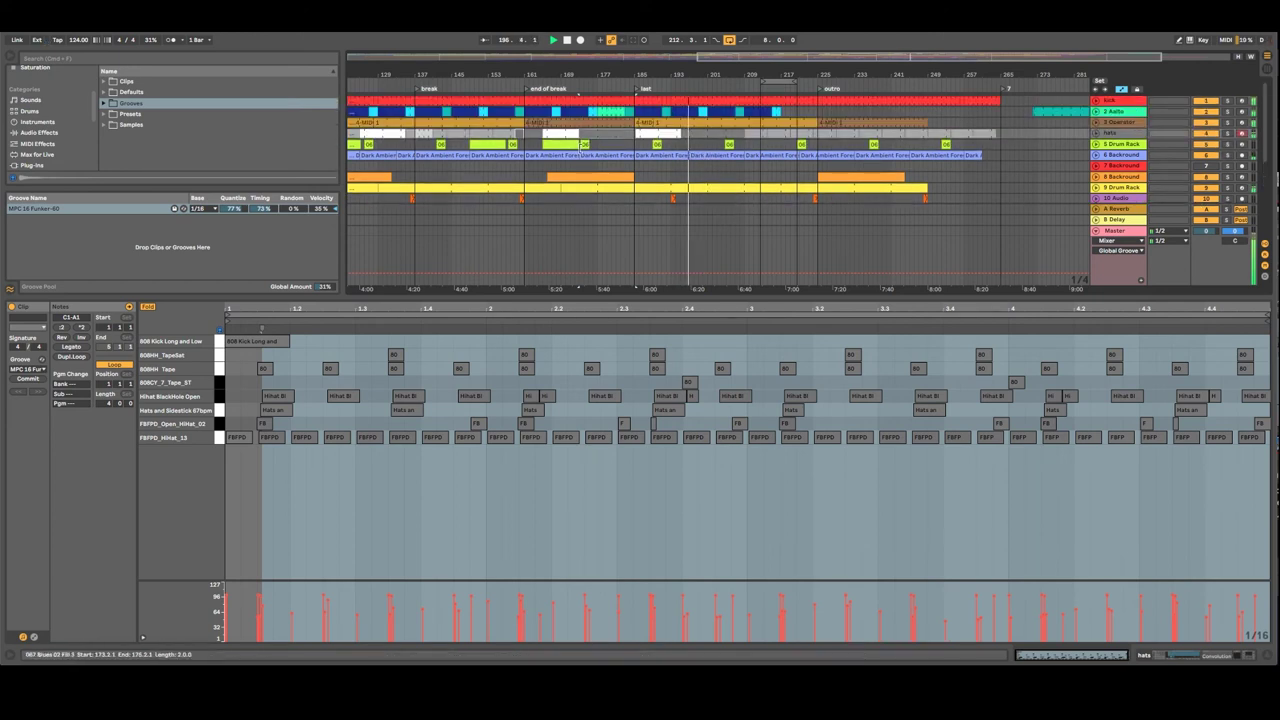
{"action": "left_click", "coordinate": [559, 144]}
{"action": "left_click", "coordinate": [699, 149]}
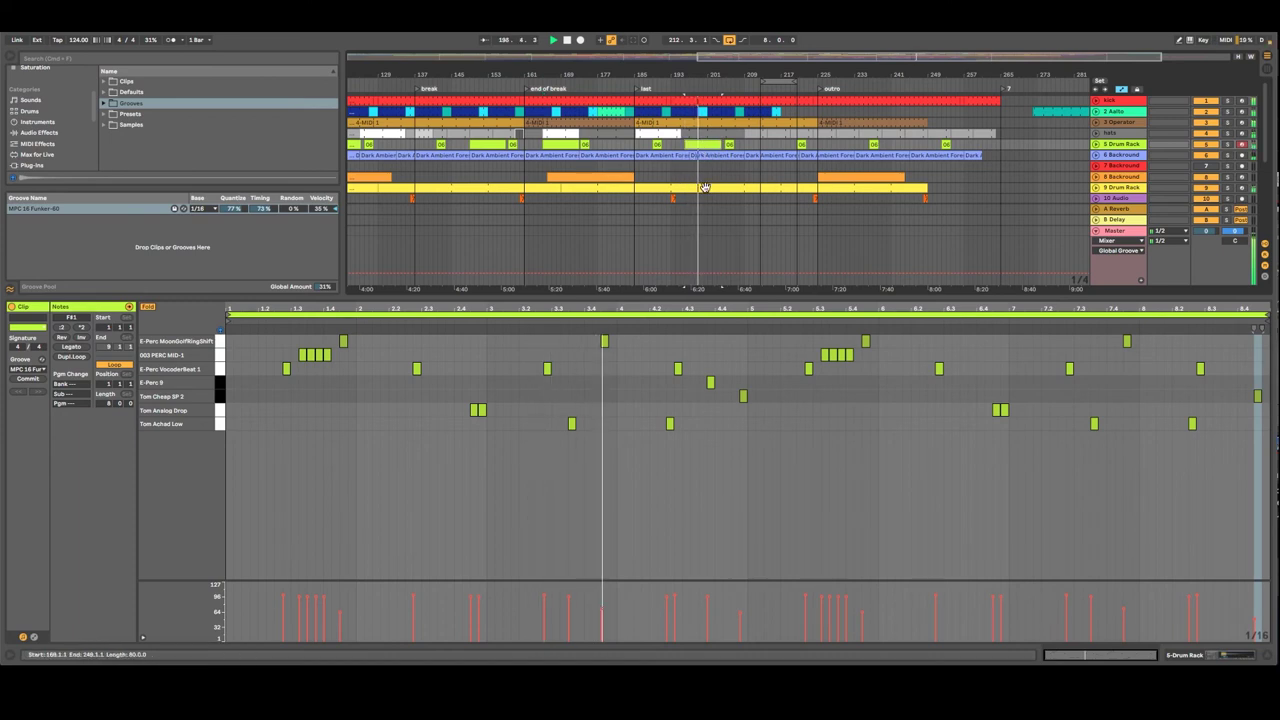
{"action": "left_click", "coordinate": [1097, 146]}
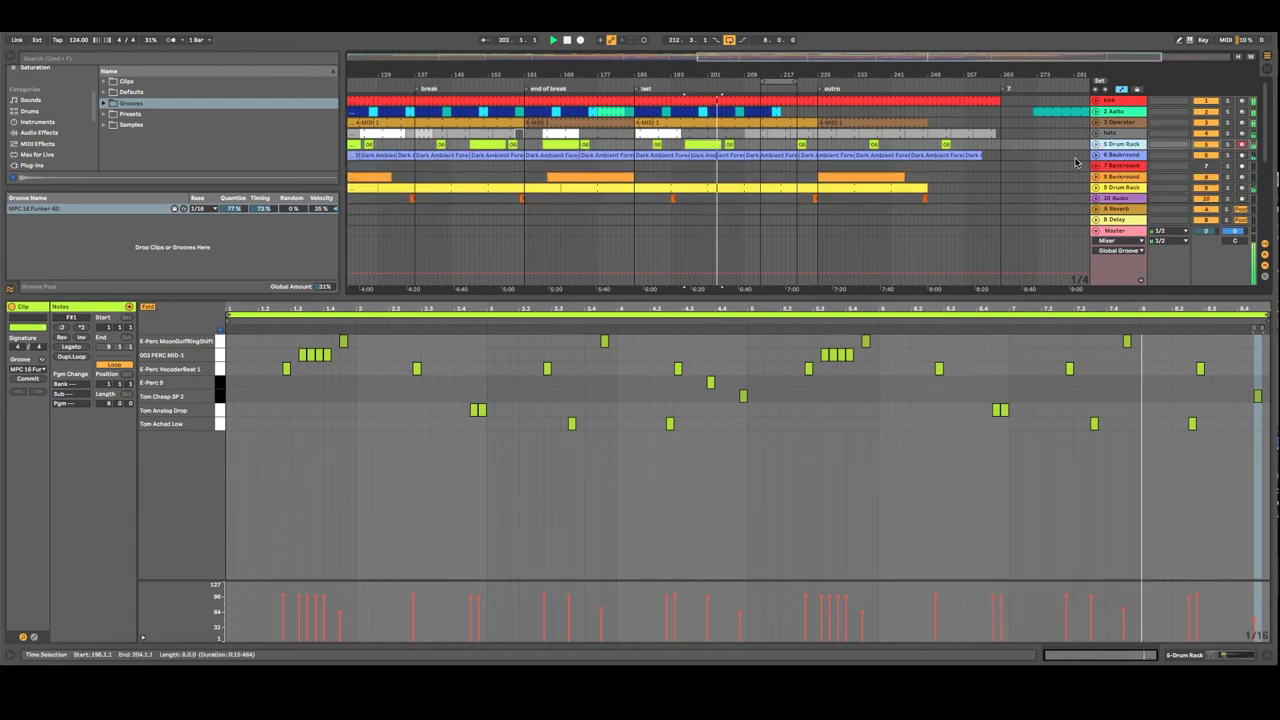
{"action": "left_click", "coordinate": [1112, 133]}
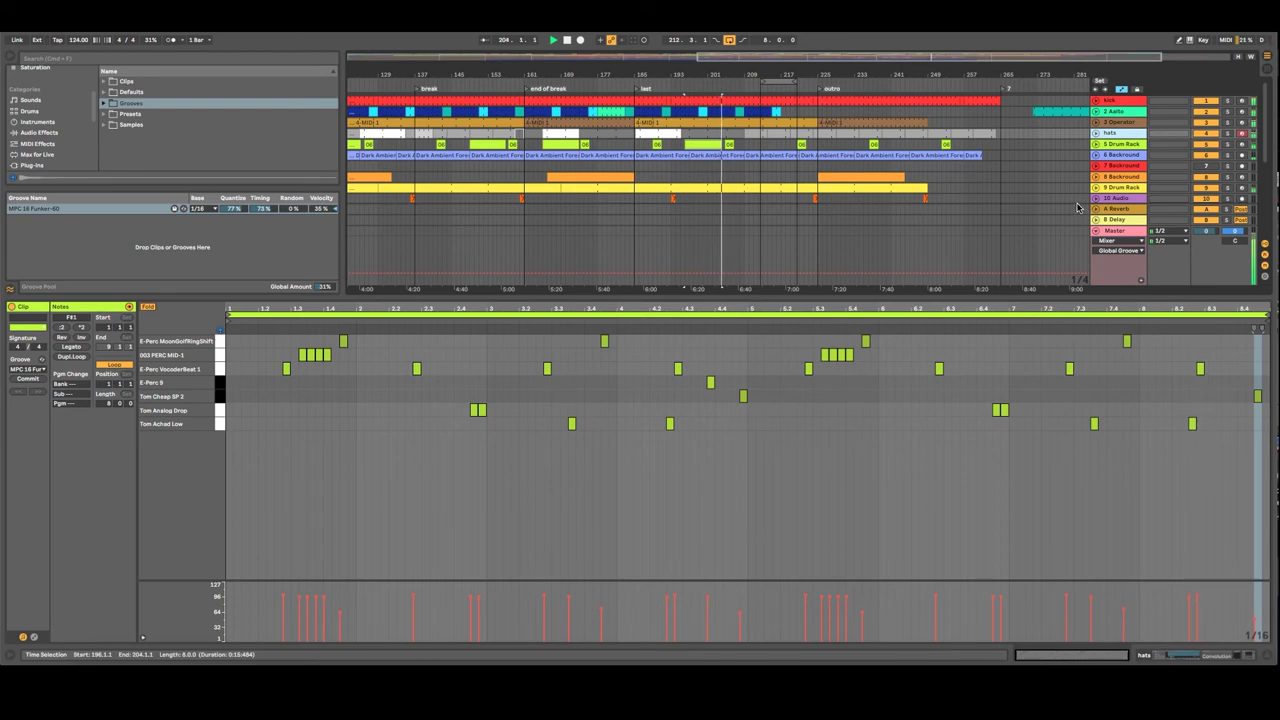
{"action": "left_click", "coordinate": [1113, 157]}
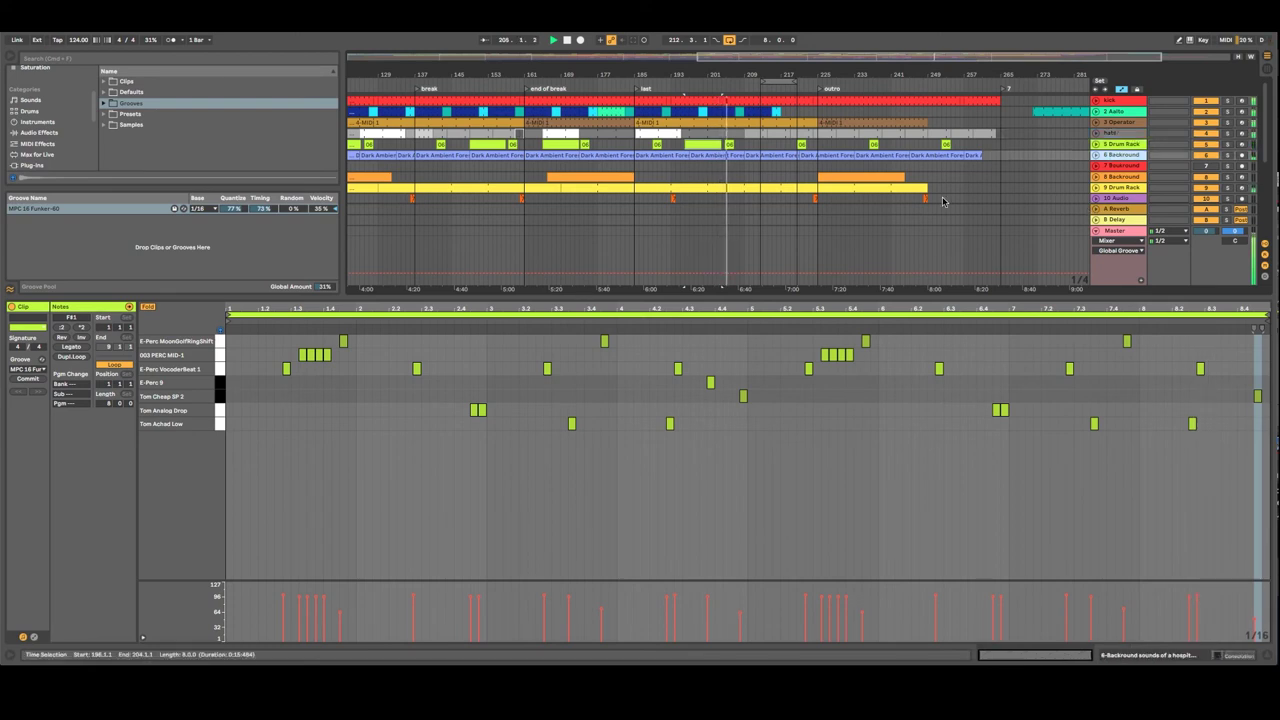
Step: Copy the long Dark Ambient Forest clip on the 6 Background track to bar 213 and extend the loop region across the outro
{"action": "left_click_drag", "start_coordinate": [640, 63], "coordinate": [640, 35]}
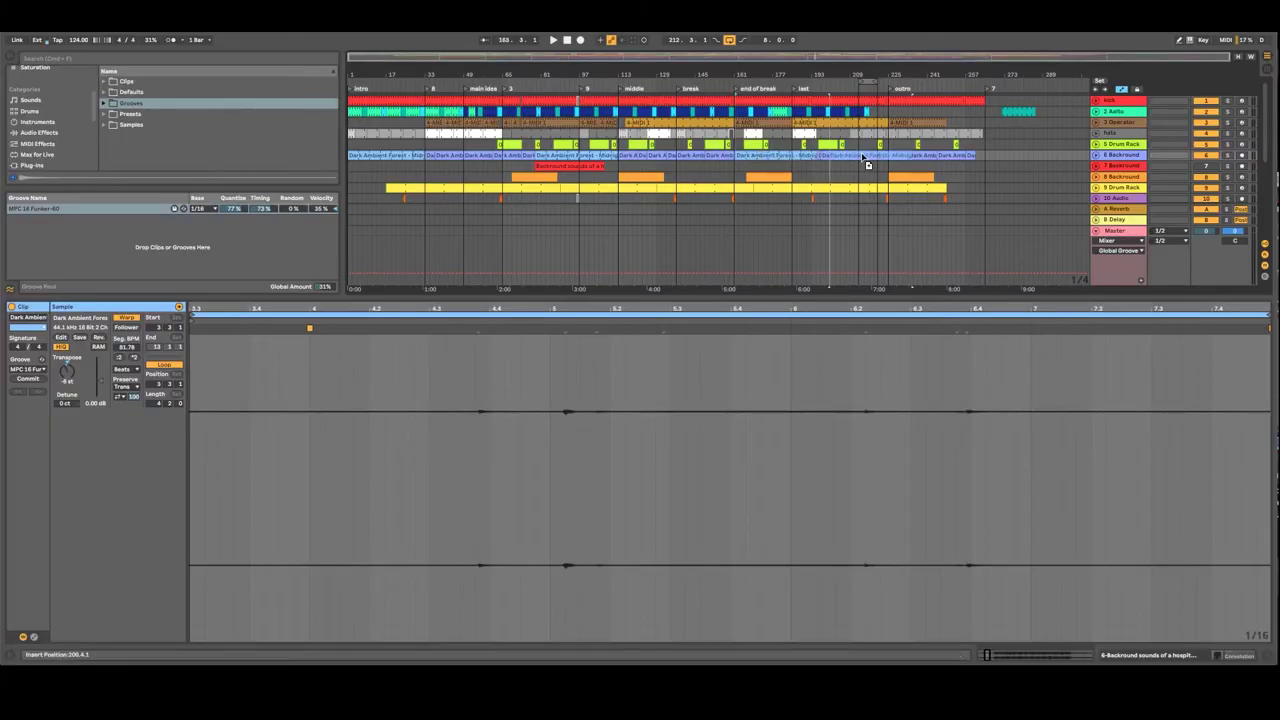
{"action": "left_click", "coordinate": [866, 160]}
{"action": "left_click_drag", "start_coordinate": [883, 156], "coordinate": [882, 156]}
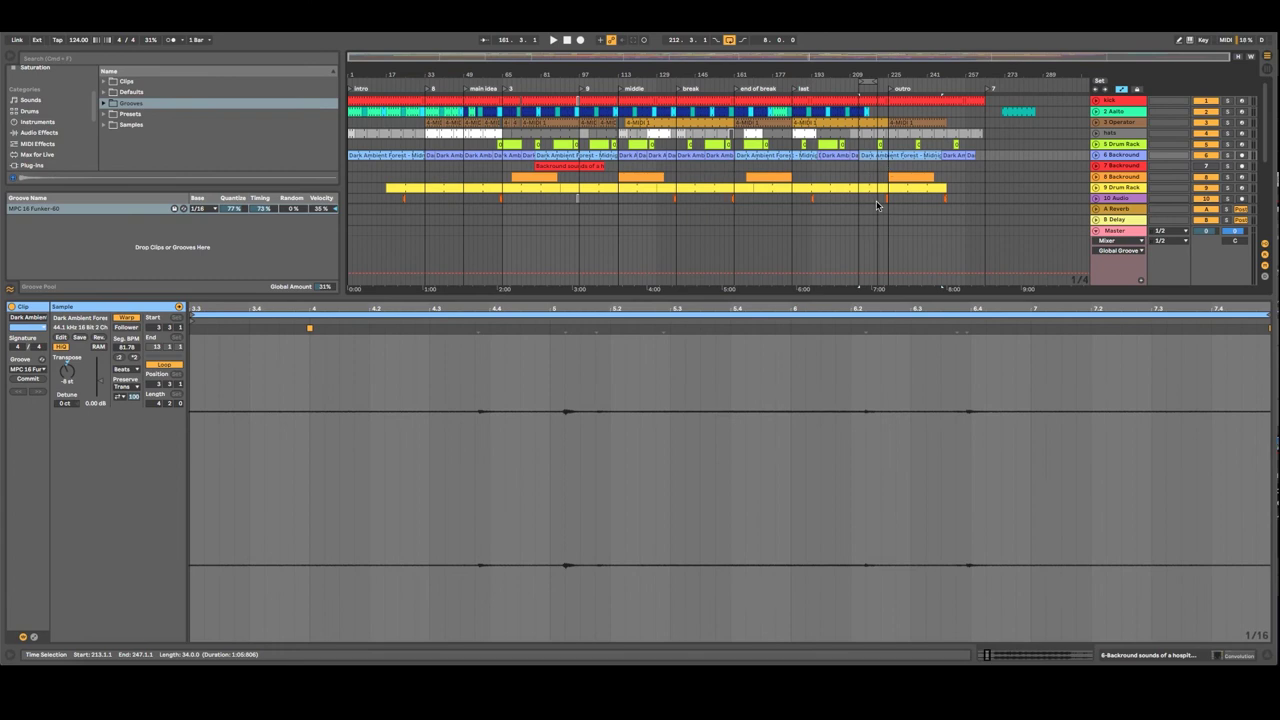
{"action": "left_click_drag", "start_coordinate": [875, 83], "coordinate": [953, 83]}
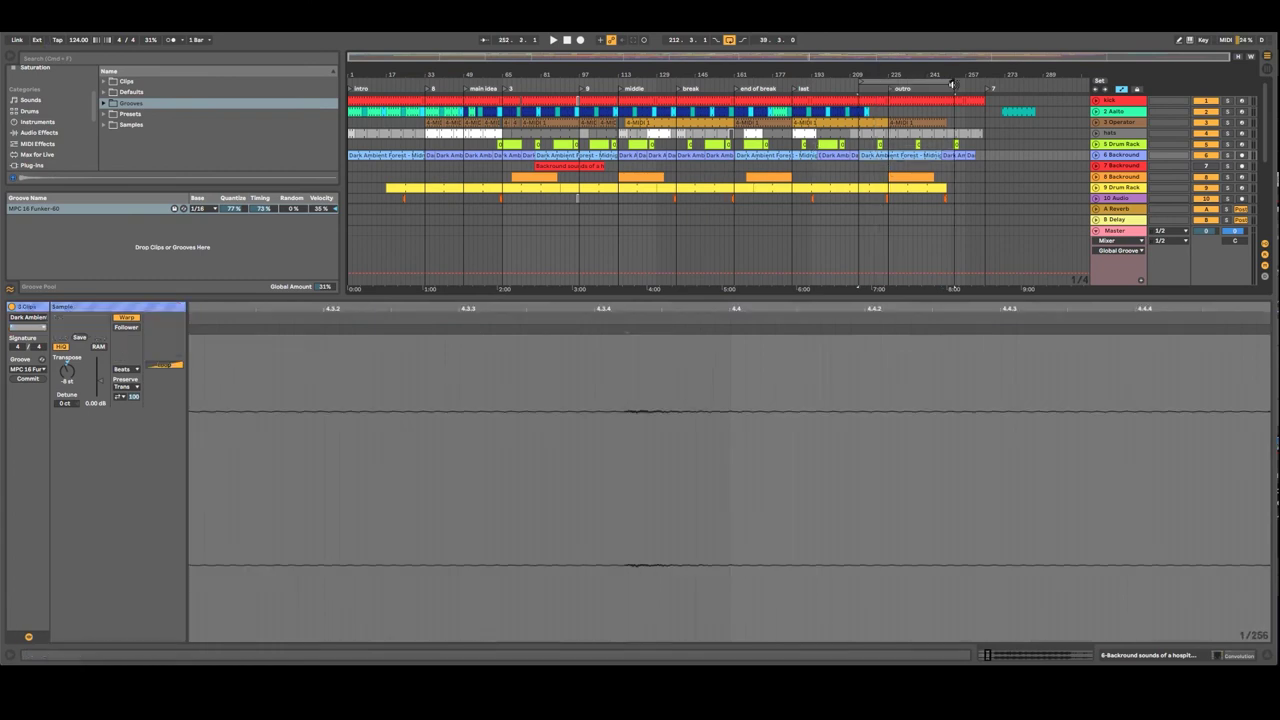
Step: On the 8 Background track, move the end of break clip to 175.3.1 and the outro clip back to about bar 213
{"action": "left_click", "coordinate": [957, 178]}
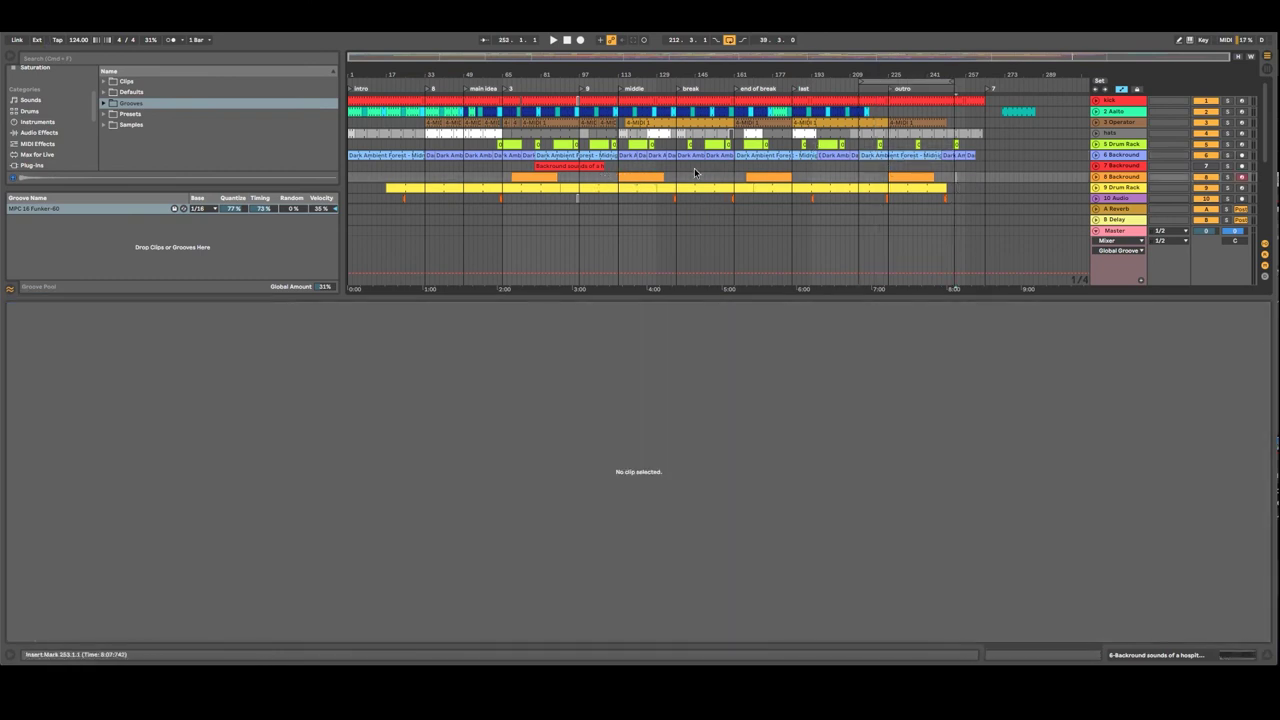
{"action": "left_click", "coordinate": [770, 177]}
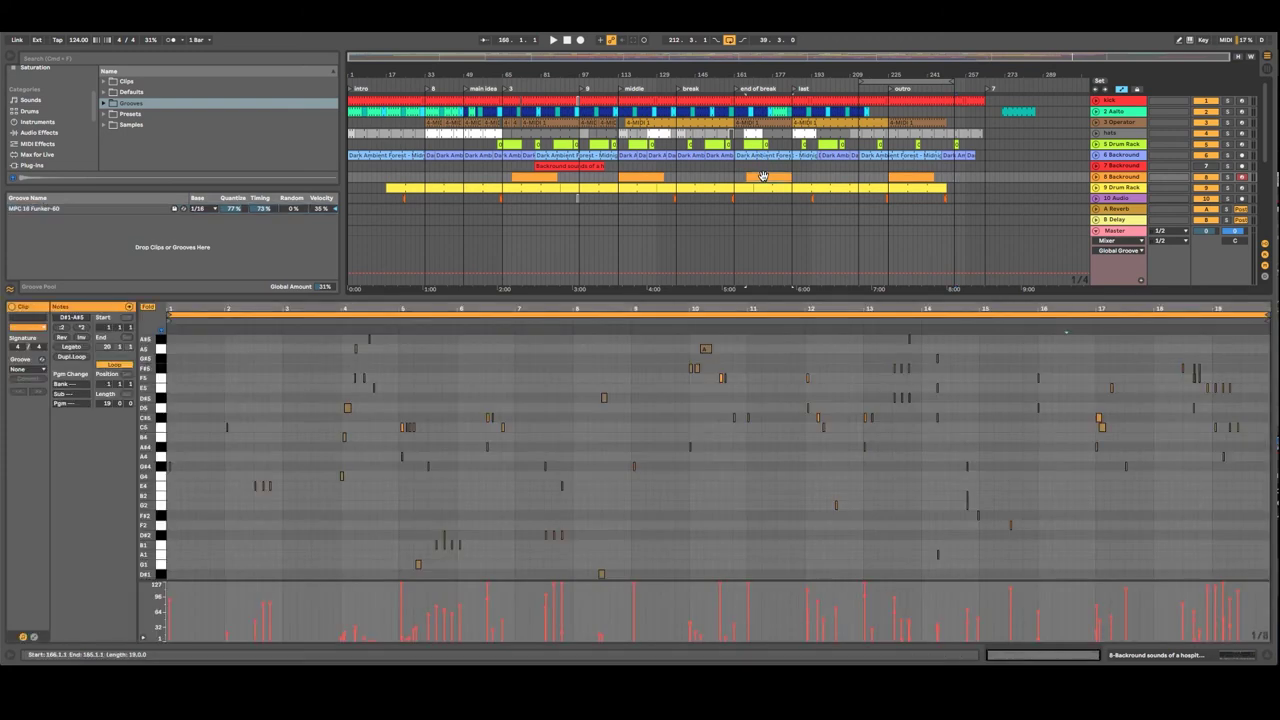
{"action": "left_click_drag", "start_coordinate": [787, 180], "coordinate": [816, 180]}
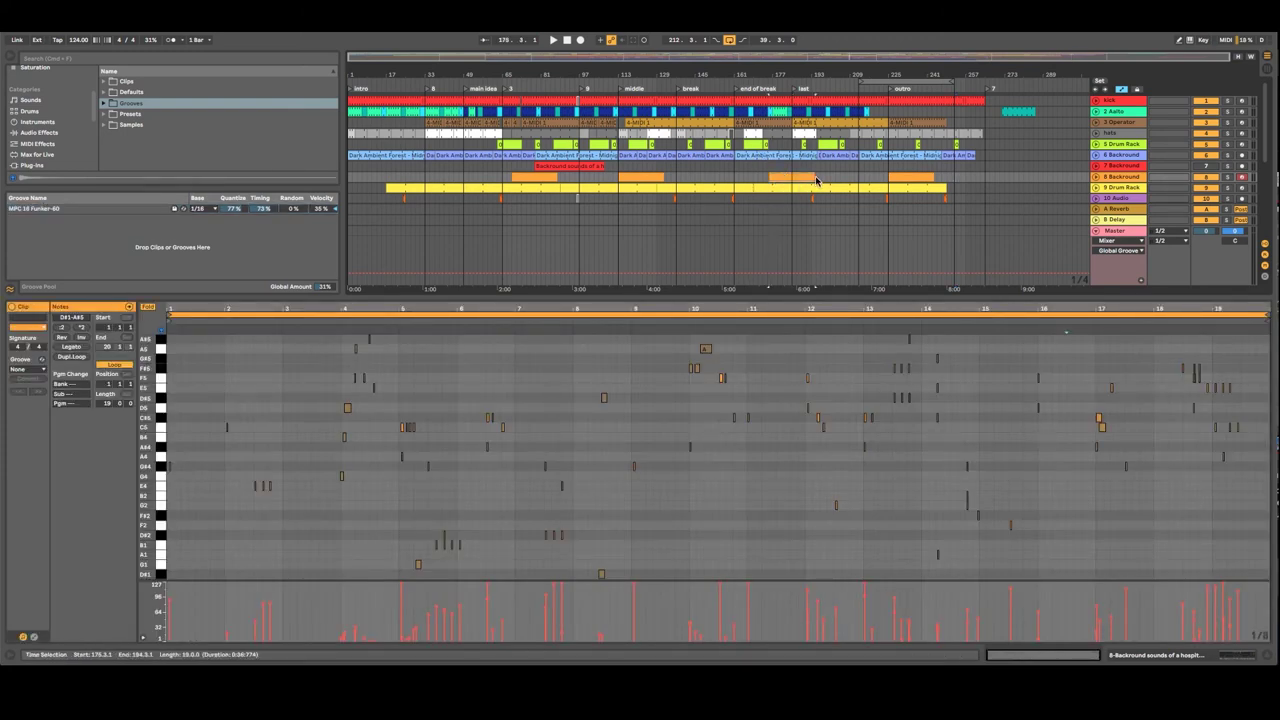
{"action": "left_click", "coordinate": [873, 180]}
{"action": "left_click_drag", "start_coordinate": [873, 180], "coordinate": [872, 180]}
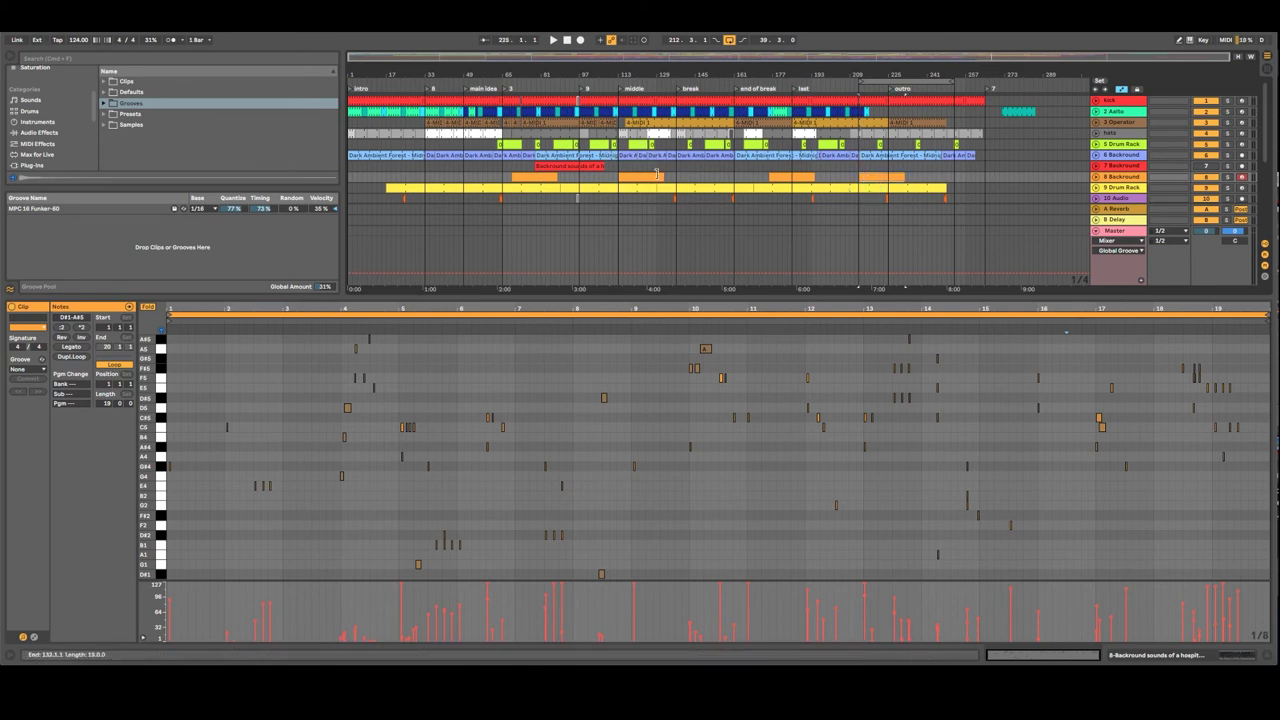
Step: Move the middle section's 8 Background clip to 128.3.1 and shorten it to 13 bars and one beat
{"action": "left_click", "coordinate": [657, 177]}
{"action": "mouse_move", "coordinate": [683, 182]}
{"action": "left_mouse_down"}
{"action": "mouse_move", "coordinate": [697, 176]}
{"action": "mouse_move", "coordinate": [685, 173]}
{"action": "left_mouse_up"}
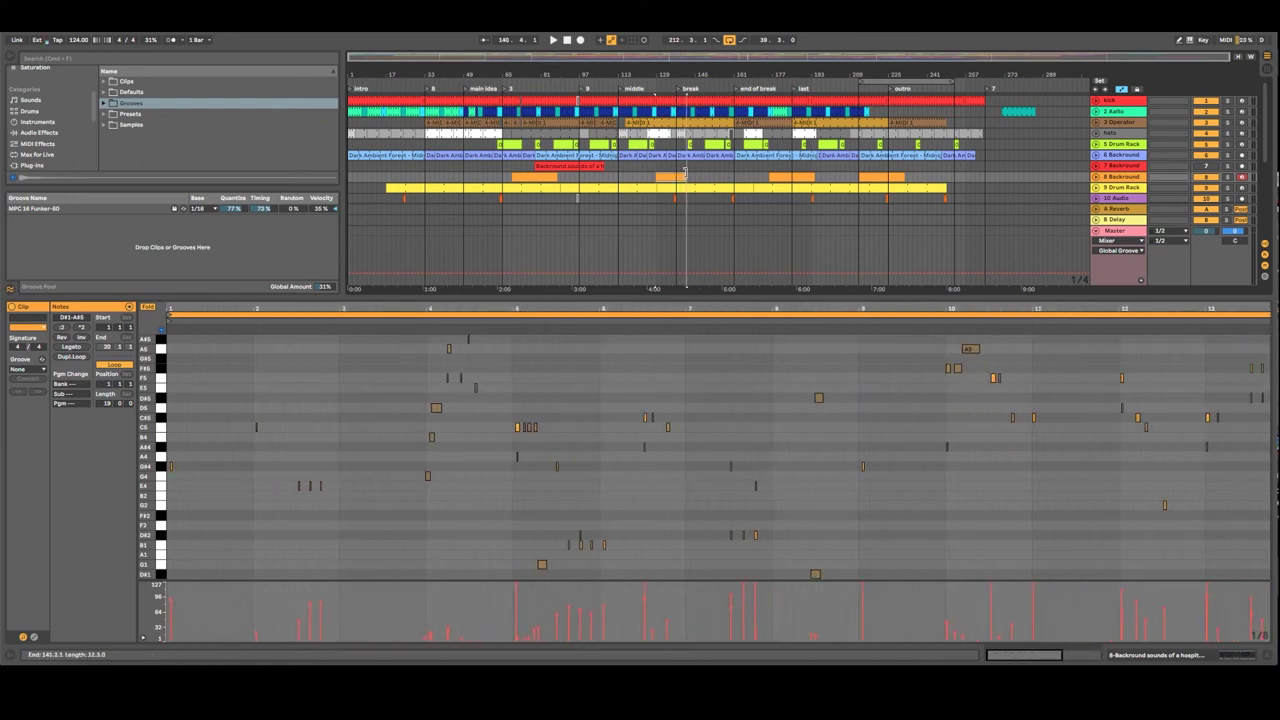
Step: Trim the start of the percussion clip at 86.2.1 to about bar 88, and trim the start of the first 8 Background clip
{"action": "left_click", "coordinate": [560, 145]}
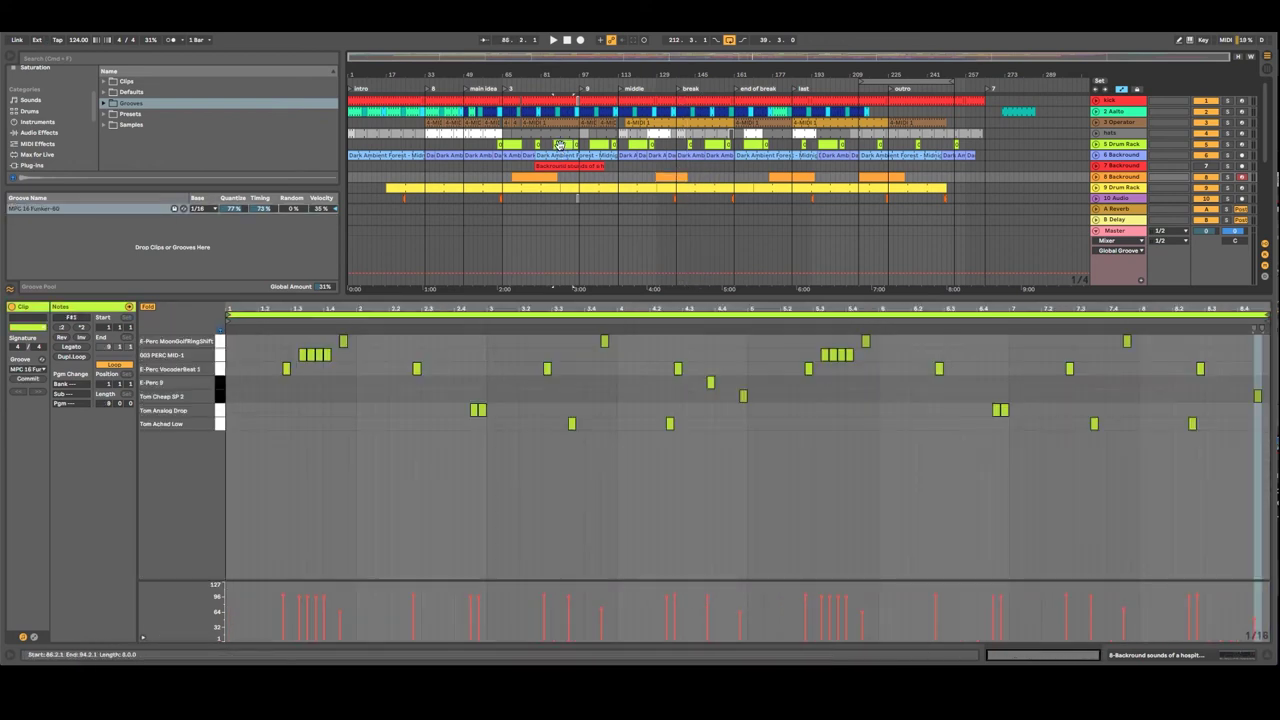
{"action": "left_click_drag", "start_coordinate": [555, 145], "coordinate": [561, 145]}
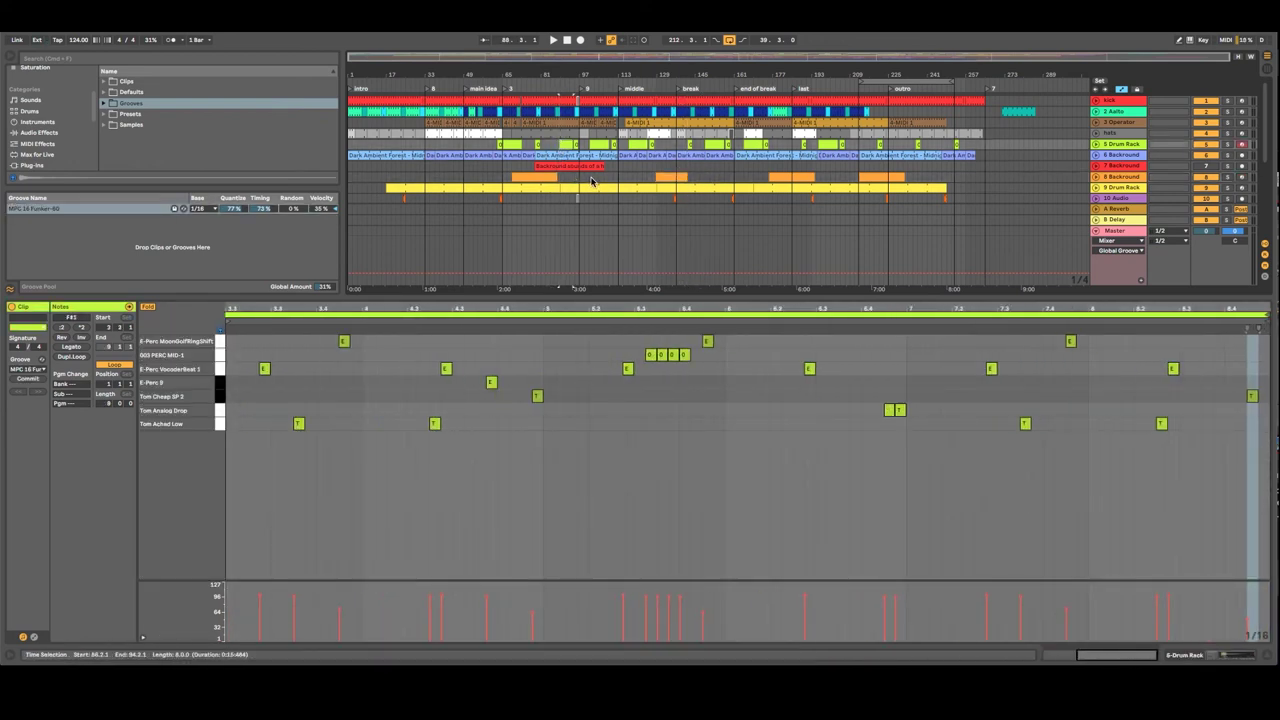
{"action": "left_click", "coordinate": [522, 177]}
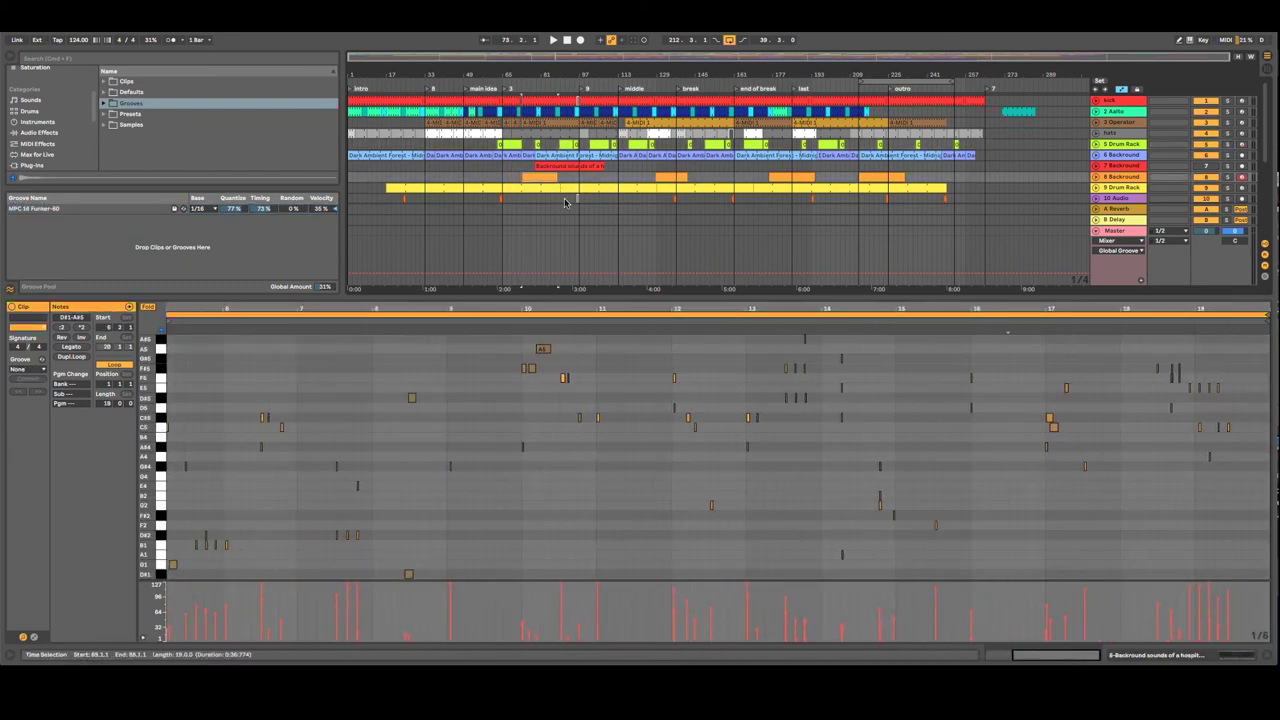
Step: Move the first percussion clip directly before the trimmed one, and shorten the first 8 Background clip to end at bar 81
{"action": "left_click", "coordinate": [509, 145]}
{"action": "left_click", "coordinate": [550, 148]}
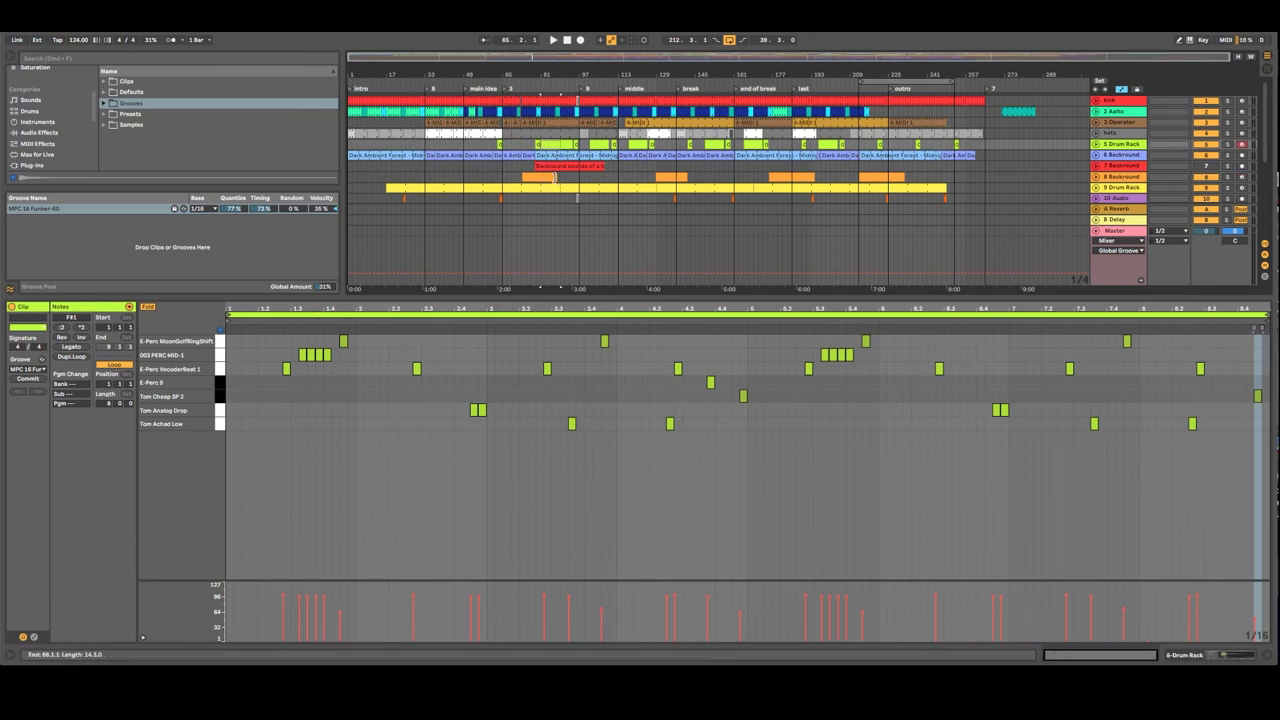
{"action": "left_click", "coordinate": [540, 176]}
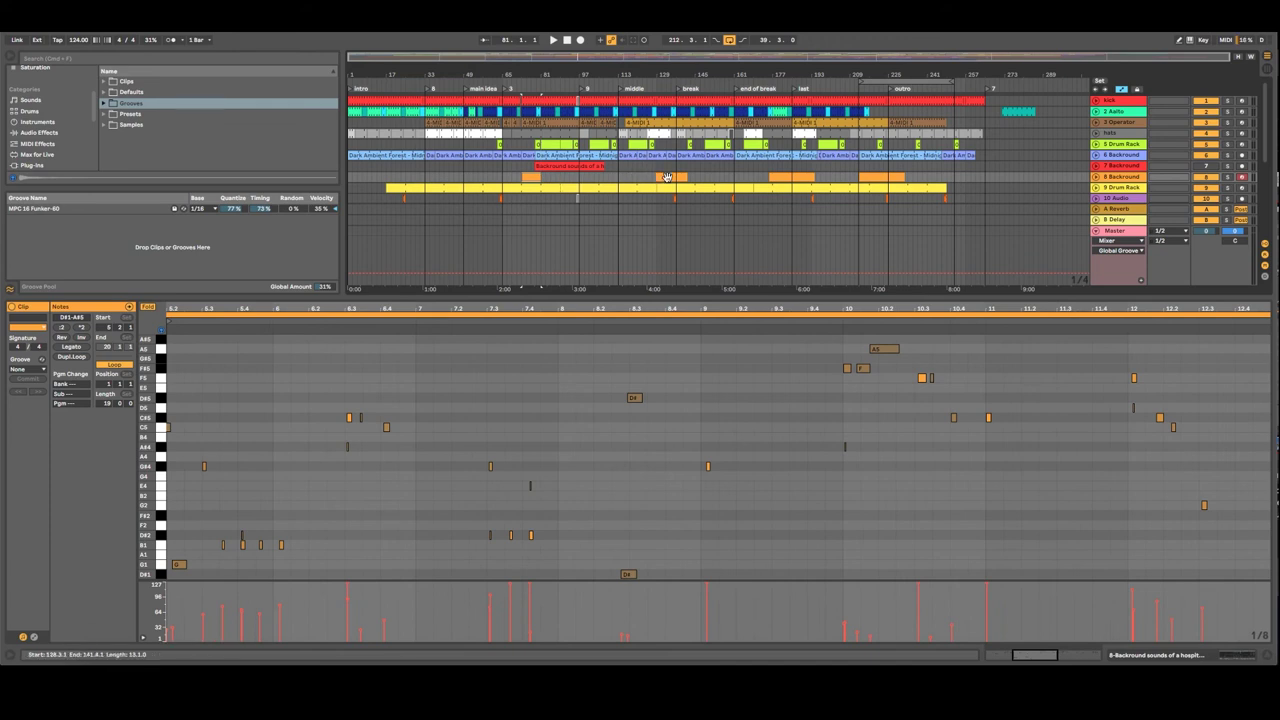
Step: Move the middle section's percussion clip past the following fill clip, and move the 8 Background clip back to bar 113
{"action": "left_click", "coordinate": [635, 145]}
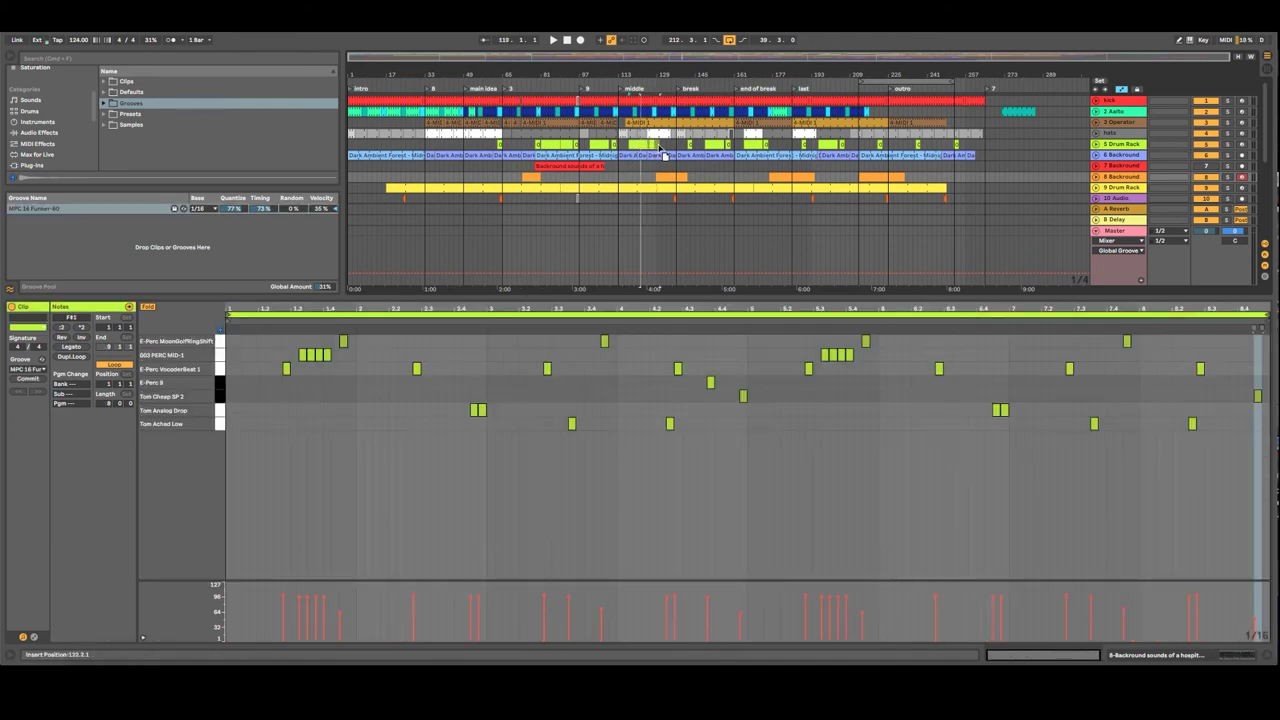
{"action": "left_click", "coordinate": [669, 177]}
{"action": "left_click_drag", "start_coordinate": [669, 177], "coordinate": [633, 178]}
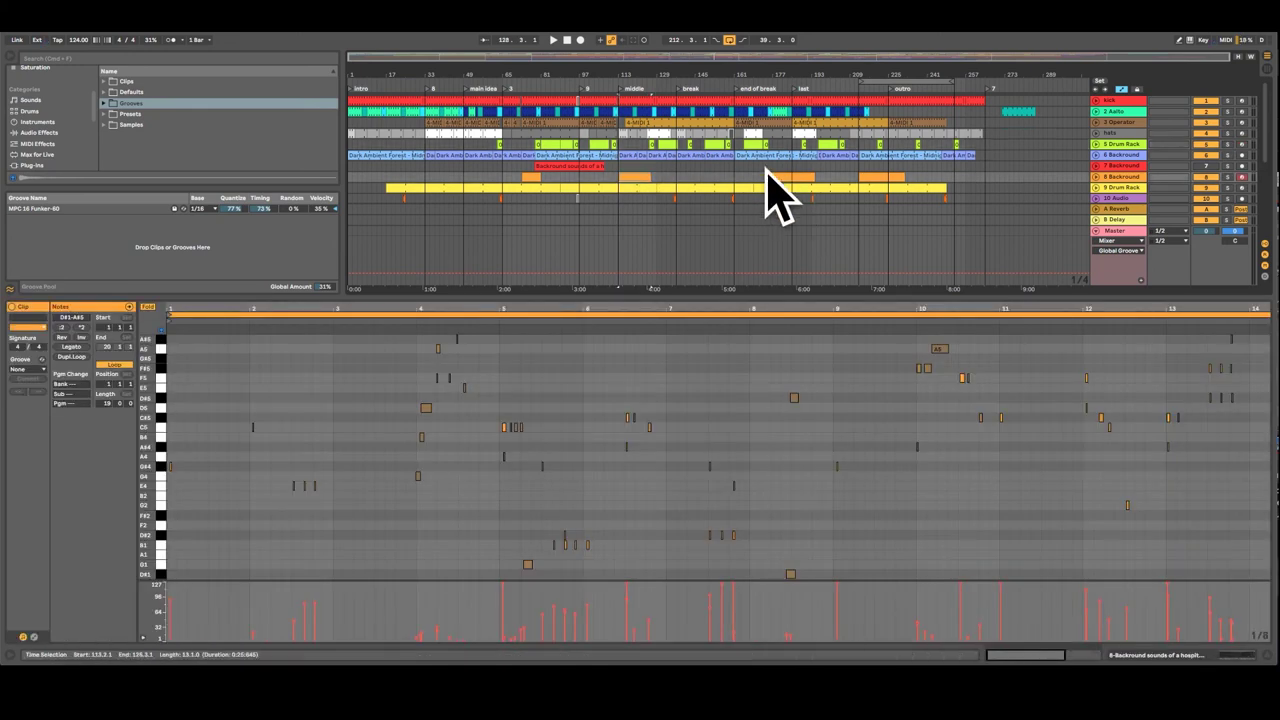
Step: Move the 8 Background clip from the end of break section into the break and shorten it to about 11 bars
{"action": "left_click", "coordinate": [713, 180]}
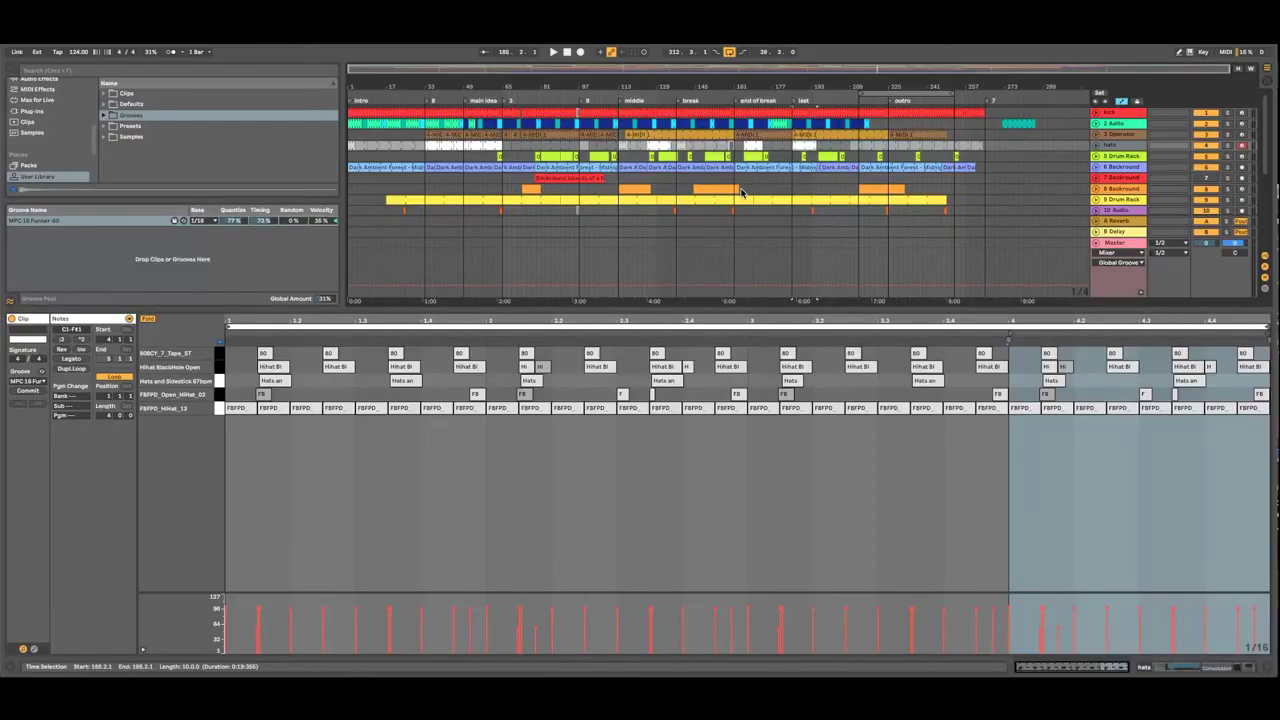
{"action": "left_click_drag", "start_coordinate": [738, 189], "coordinate": [718, 189]}
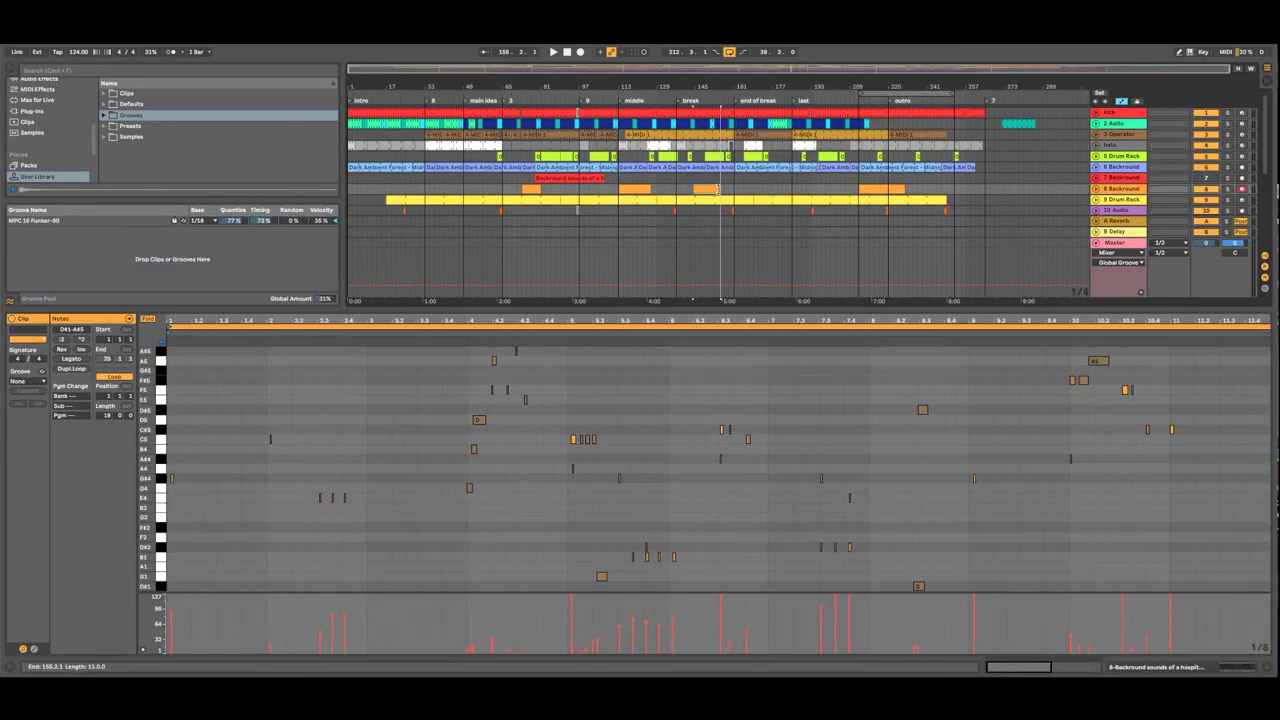
Step: Move the outro's 8 Background clip into the last section and shorten it to end at 197.3.1
{"action": "left_click", "coordinate": [788, 199]}
{"action": "mouse_move", "coordinate": [827, 199]}
{"action": "left_mouse_down"}
{"action": "mouse_move", "coordinate": [838, 189]}
{"action": "mouse_move", "coordinate": [821, 188]}
{"action": "left_mouse_up"}
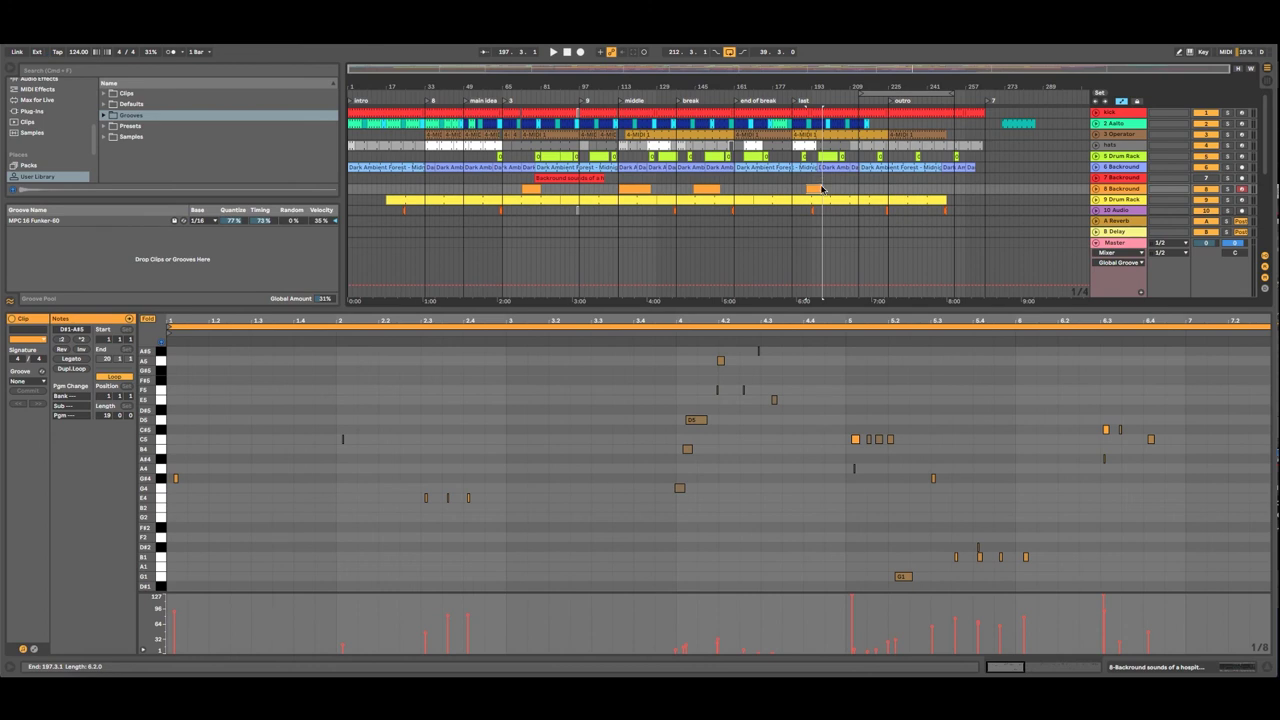
Step: Copy the last section's short 8 Background clip to the start of the outro and again near the outro's end
{"action": "left_click", "coordinate": [866, 190]}
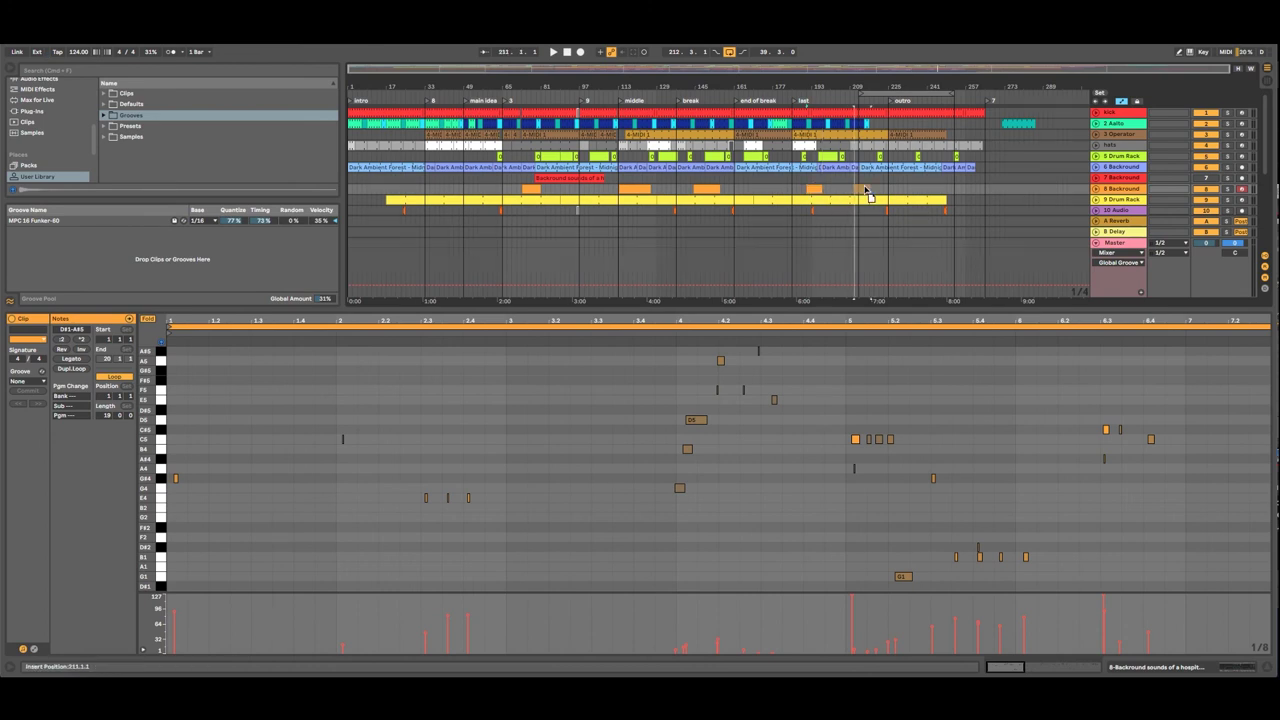
{"action": "left_click", "coordinate": [869, 190]}
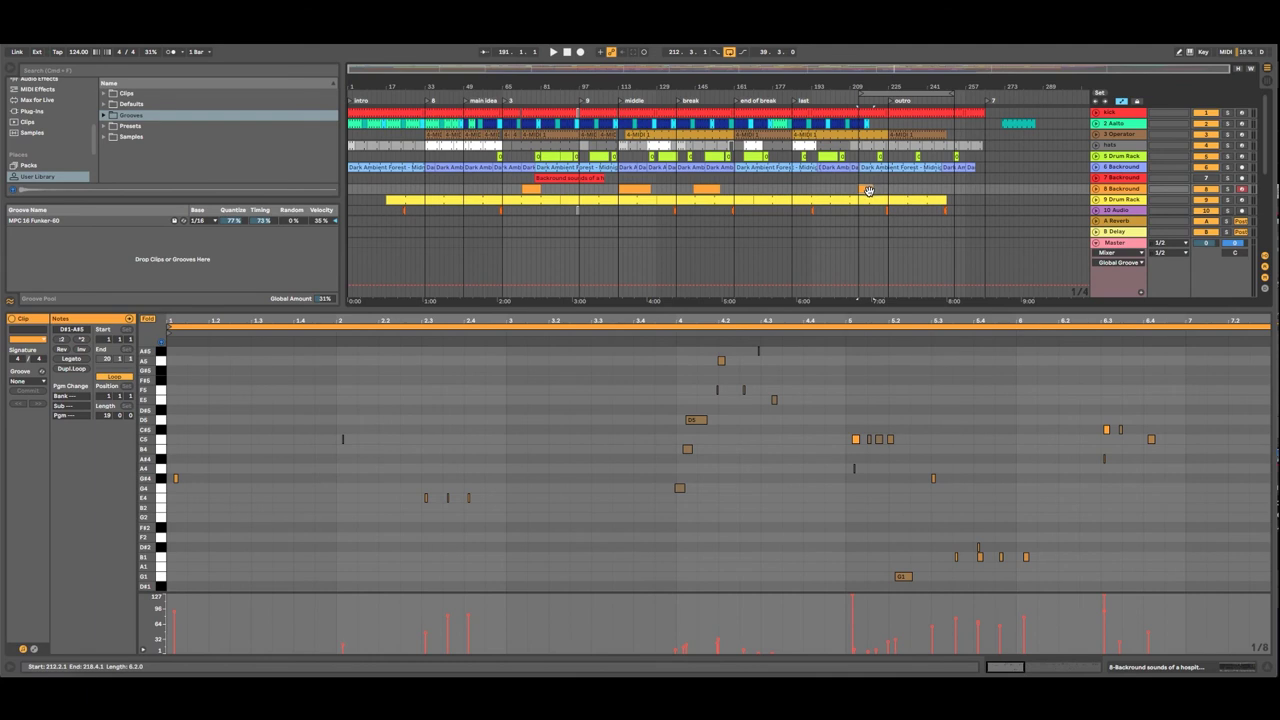
{"action": "key", "text": "super+z"}
{"action": "left_click_drag", "start_coordinate": [815, 189], "coordinate": [937, 190]}
Step: Enlarge the arrangement to show all tracks, and copy the Aalto clips from bars 33 to 49 to about bar 128, across the start of the break
{"action": "left_click", "coordinate": [447, 125]}
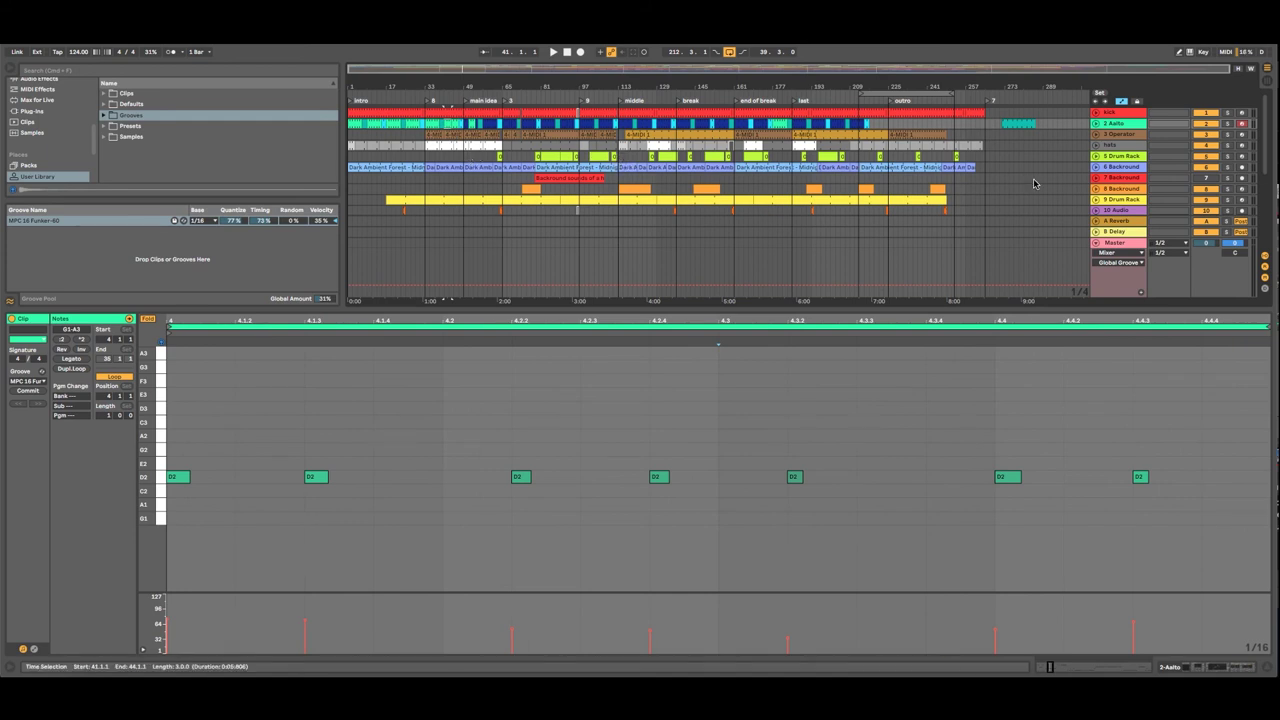
{"action": "left_click", "coordinate": [1124, 200]}
{"action": "scroll", "coordinate": [1121, 280], "scroll_direction": "down", "scroll_amount": 1}
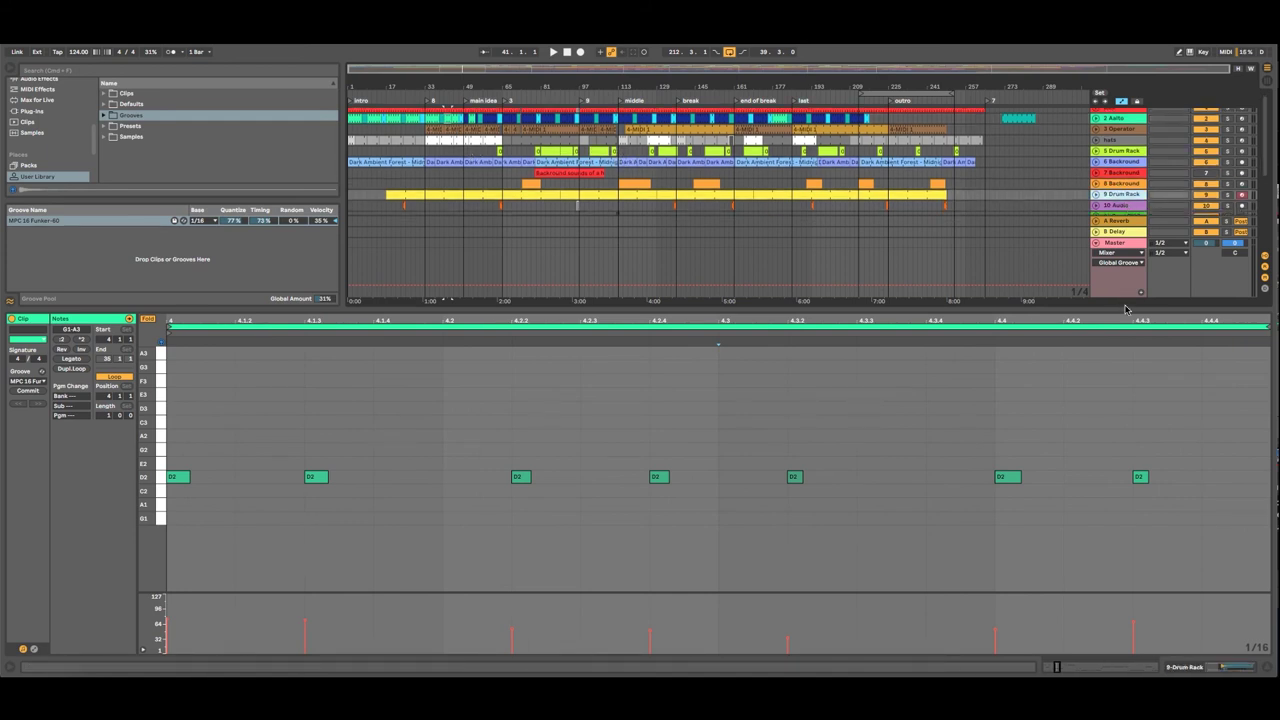
{"action": "left_click_drag", "start_coordinate": [1127, 310], "coordinate": [1124, 524]}
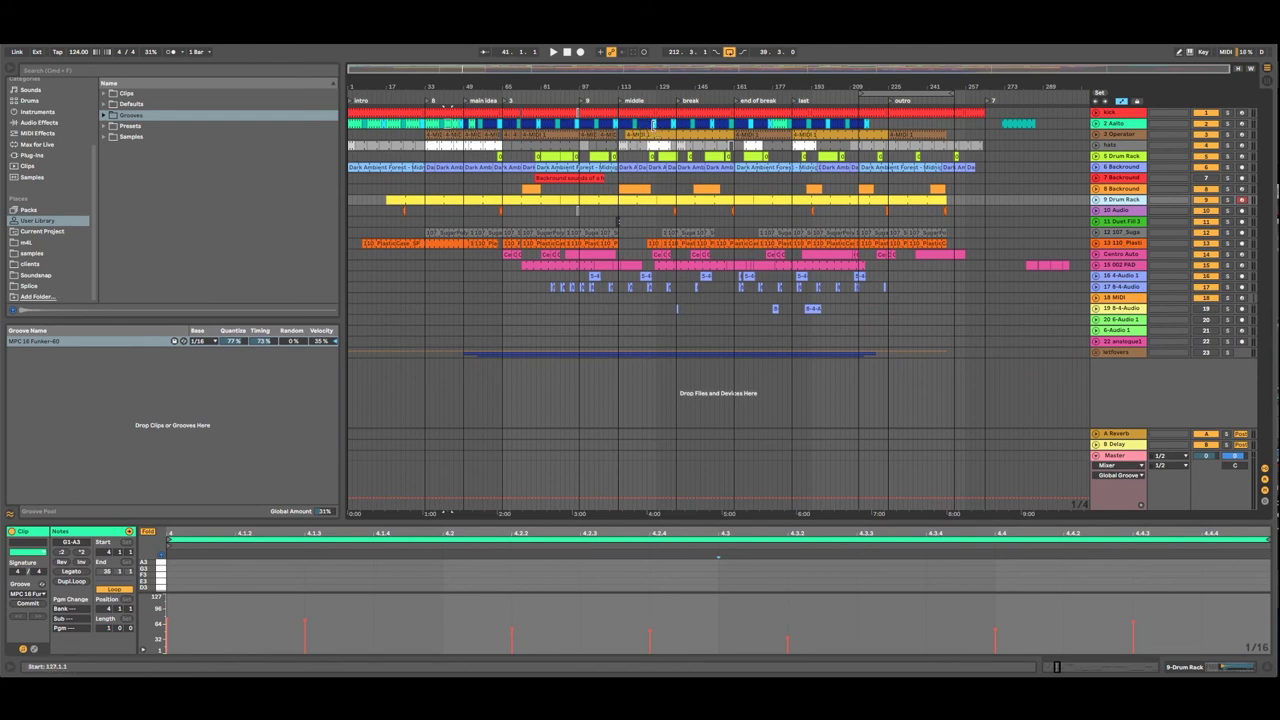
{"action": "left_click", "coordinate": [444, 121]}
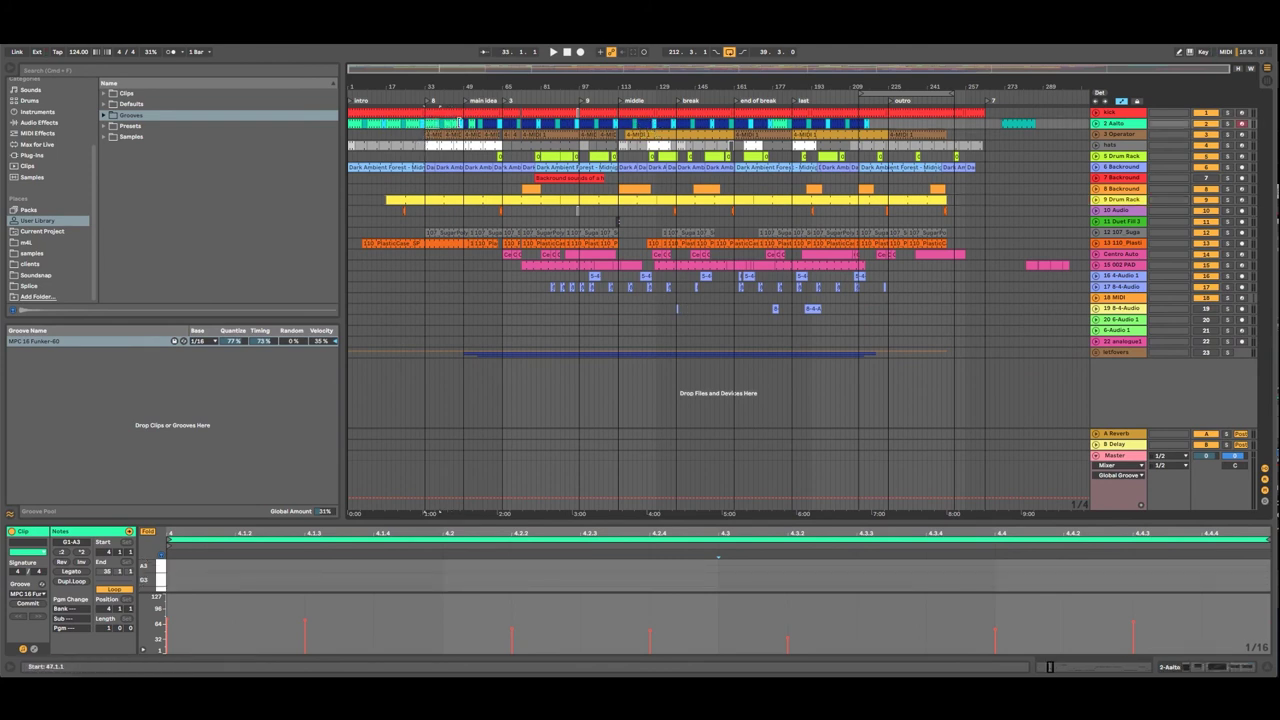
{"action": "left_click", "coordinate": [461, 124], "text": "shift"}
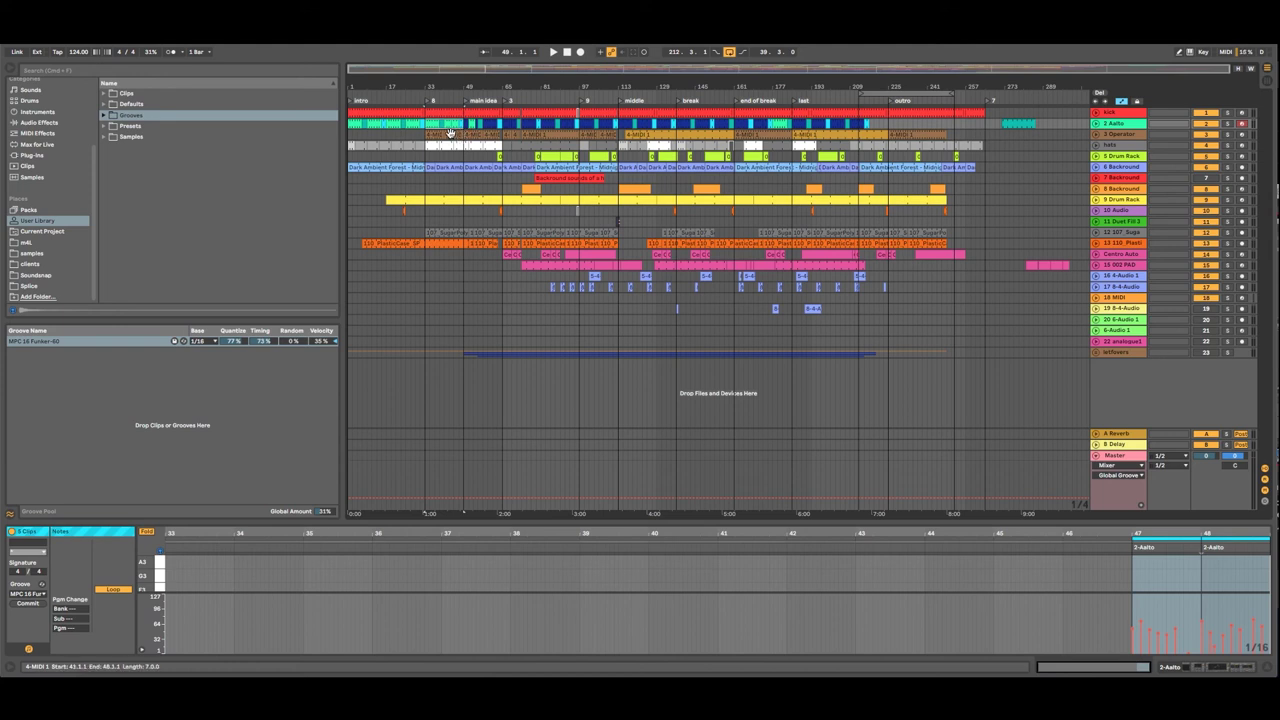
{"action": "left_click_drag", "start_coordinate": [430, 121], "coordinate": [660, 127]}
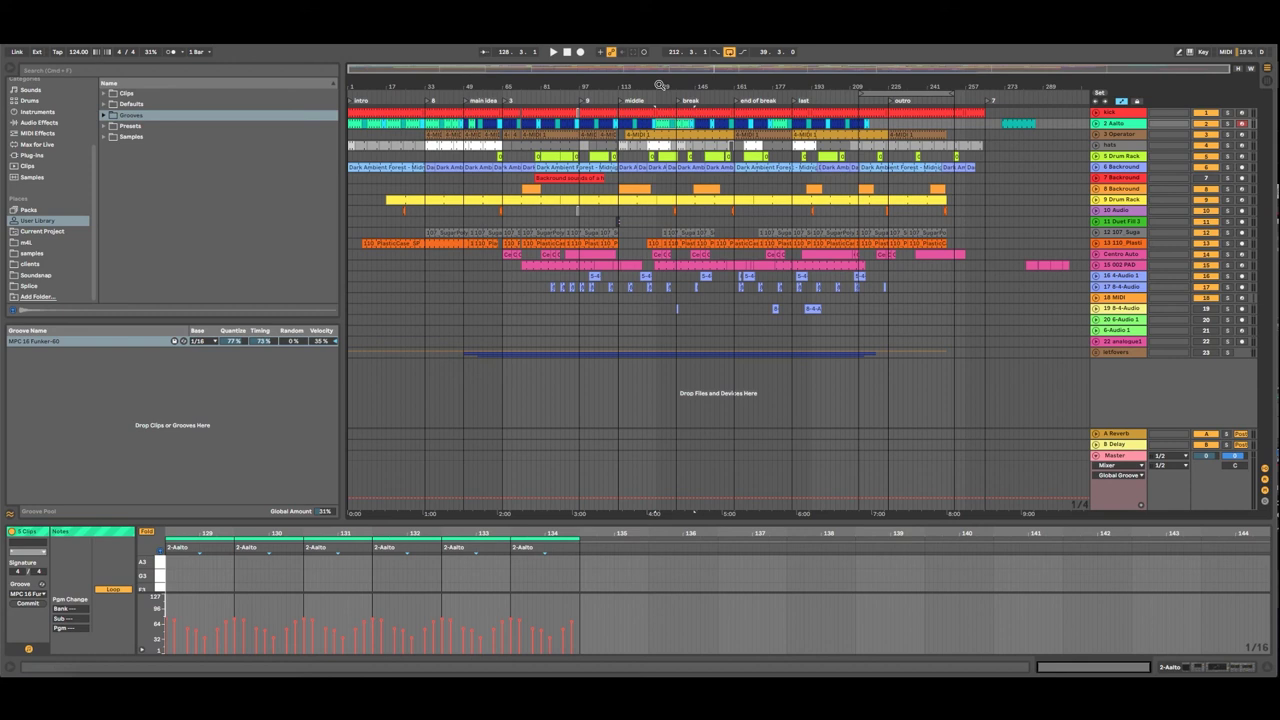